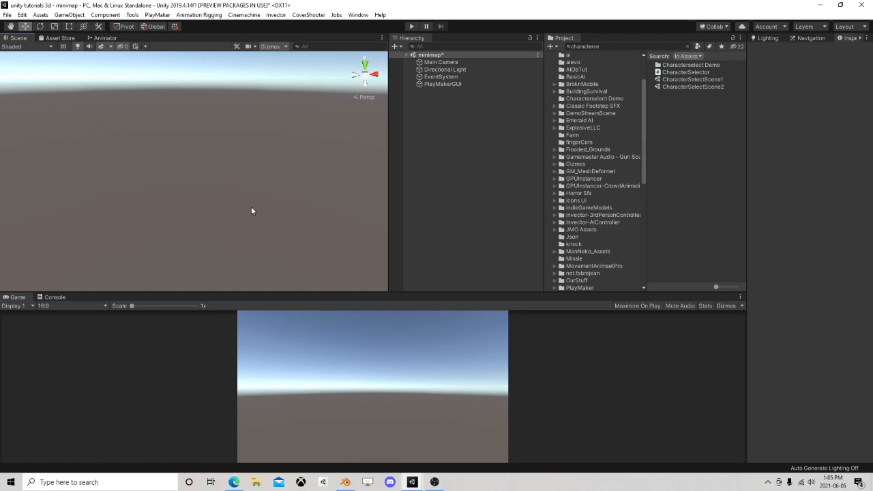
Switch to Inkarnate in the browser and create a landscape High (2k) map in the Fantasy World: Free style
click(233, 484)
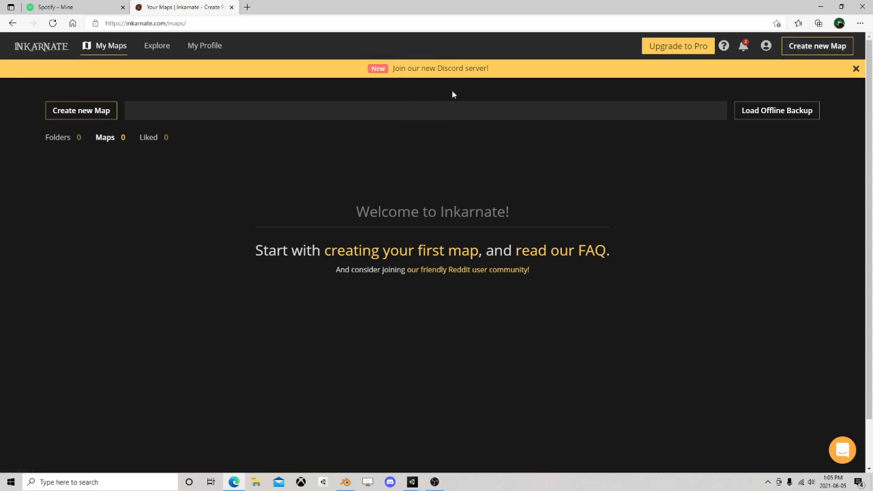
click(86, 113)
scroll(360, 251, down, 10)
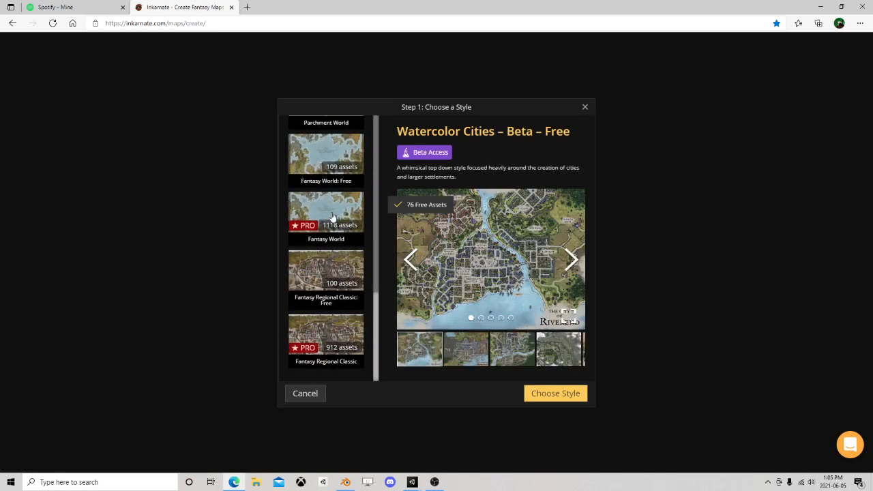
click(323, 153)
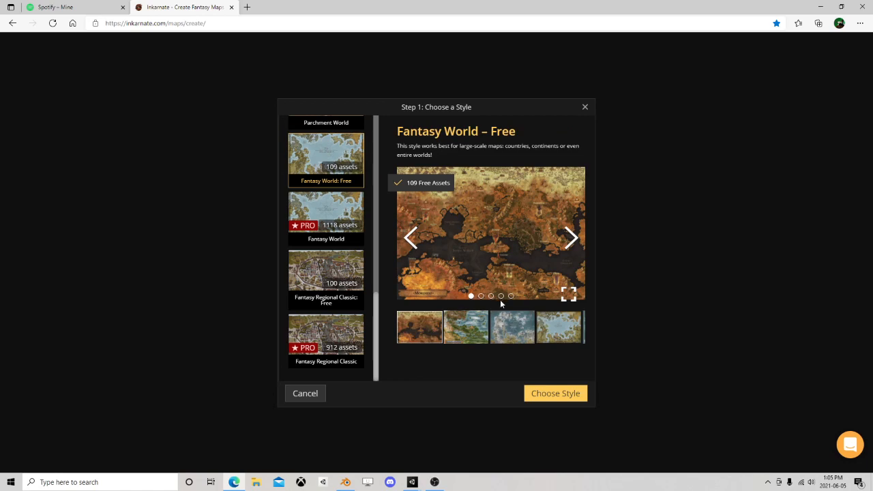
scroll(326, 212, up, 8)
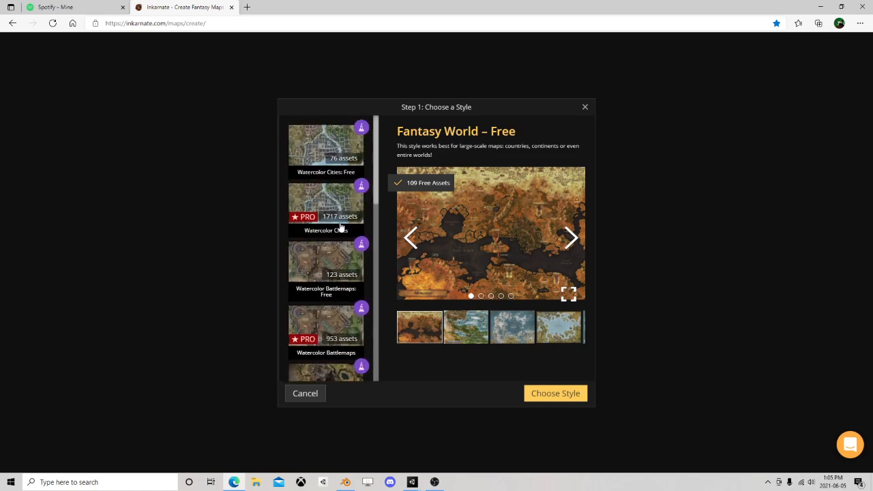
scroll(334, 245, down, 3)
scroll(322, 261, down, 5)
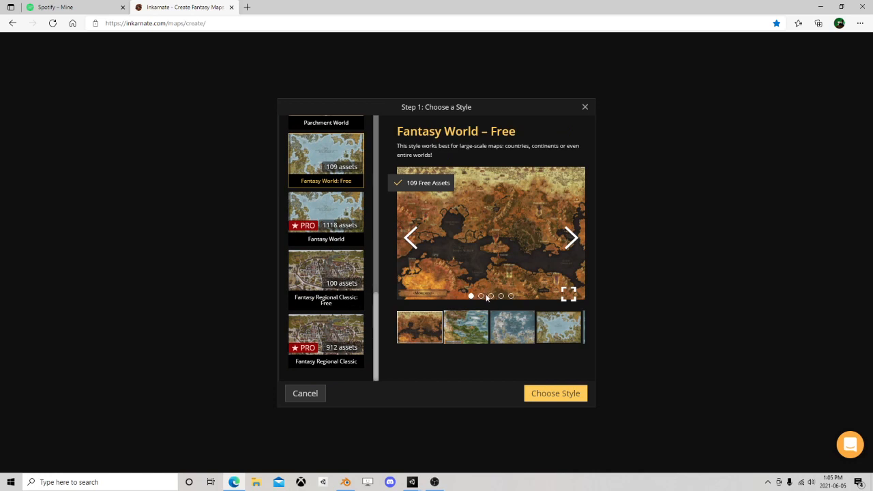
click(557, 402)
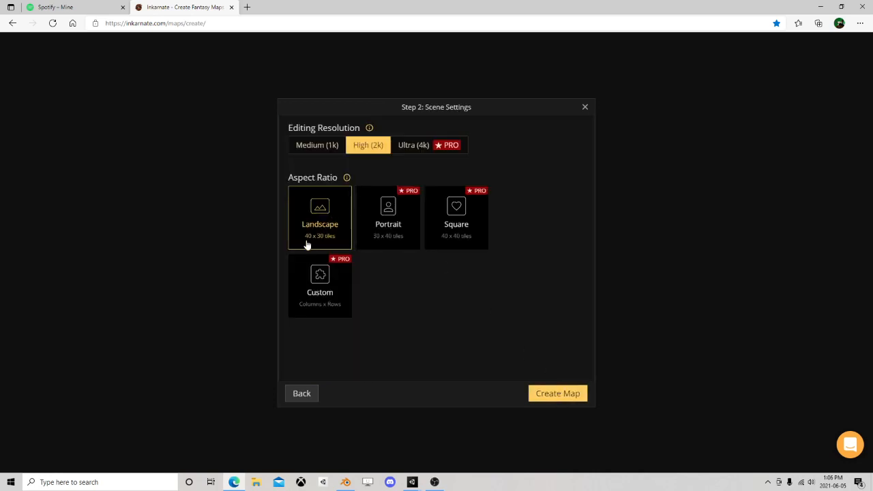
click(572, 395)
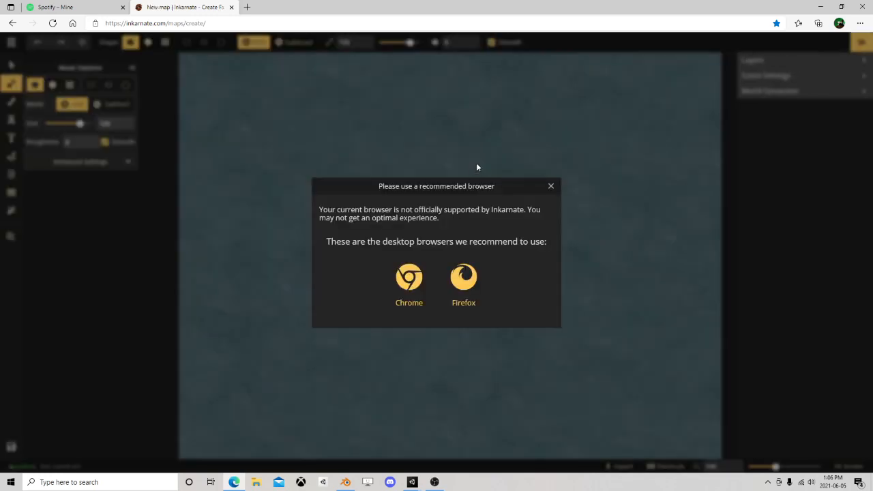
click(549, 186)
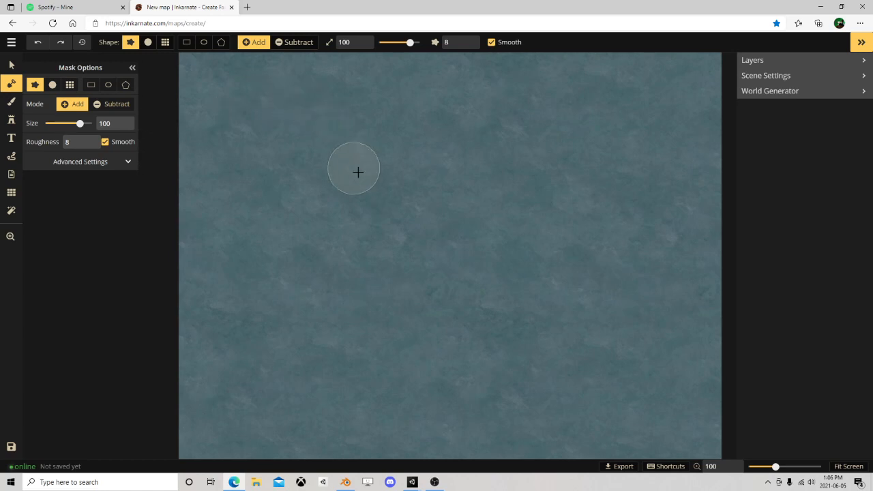
Paint a large landmass across most of the ocean with mask size 100, and add a small northern headland with size 25
scroll(356, 170, down, 1)
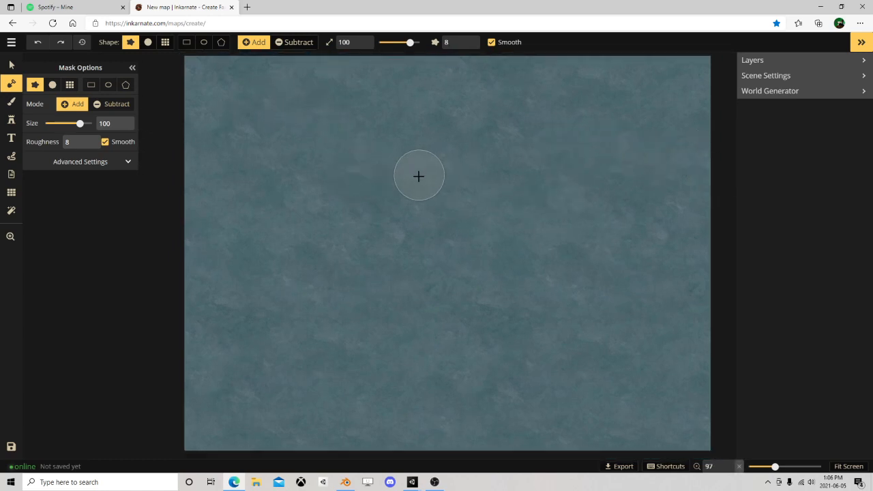
mouse_move(287, 145)
mouse_down()
mouse_move(299, 361)
mouse_move(623, 364)
mouse_move(590, 200)
mouse_move(556, 135)
mouse_move(289, 146)
mouse_move(497, 157)
mouse_move(446, 187)
mouse_move(311, 213)
mouse_move(353, 343)
mouse_move(631, 327)
mouse_move(559, 219)
mouse_move(521, 209)
mouse_move(489, 293)
mouse_move(501, 310)
mouse_move(351, 244)
mouse_move(380, 213)
mouse_move(418, 275)
mouse_move(464, 285)
mouse_move(488, 267)
mouse_up()
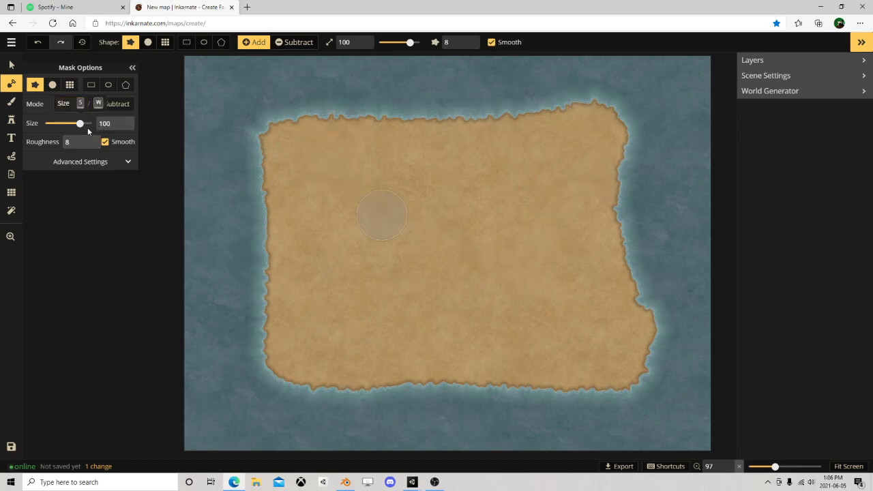
drag(79, 125, 60, 125)
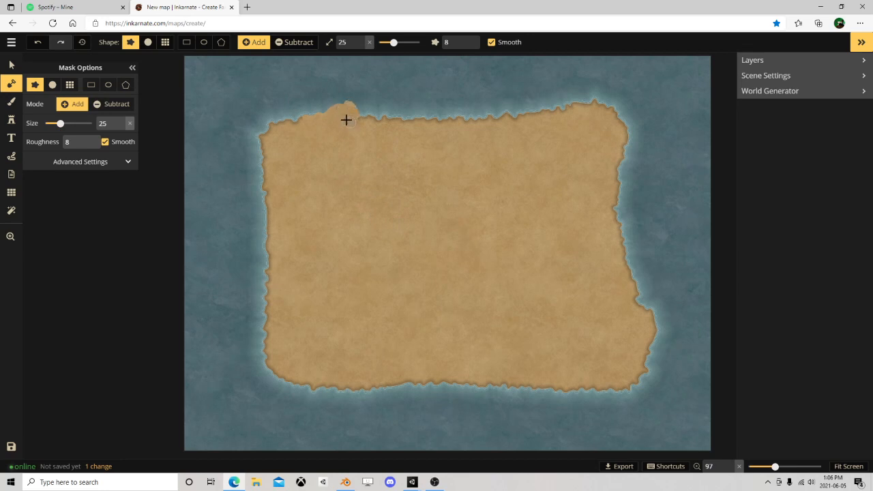
mouse_move(347, 120)
mouse_down()
mouse_move(346, 96)
mouse_move(327, 108)
mouse_up()
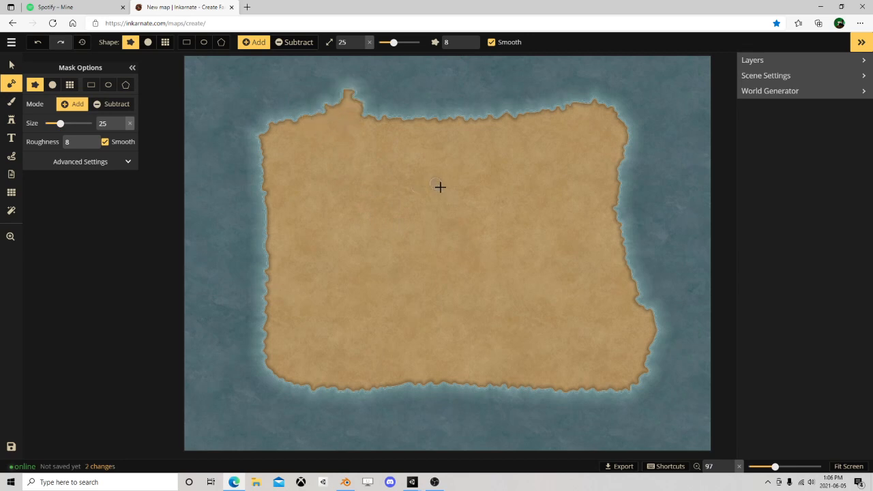
Extend the land's west coast with mask roughness 16 and fill out its northwest corner with roughness 3
click(87, 138)
click(88, 138)
click(88, 138)
click(88, 139)
click(87, 140)
drag(272, 163, 261, 184)
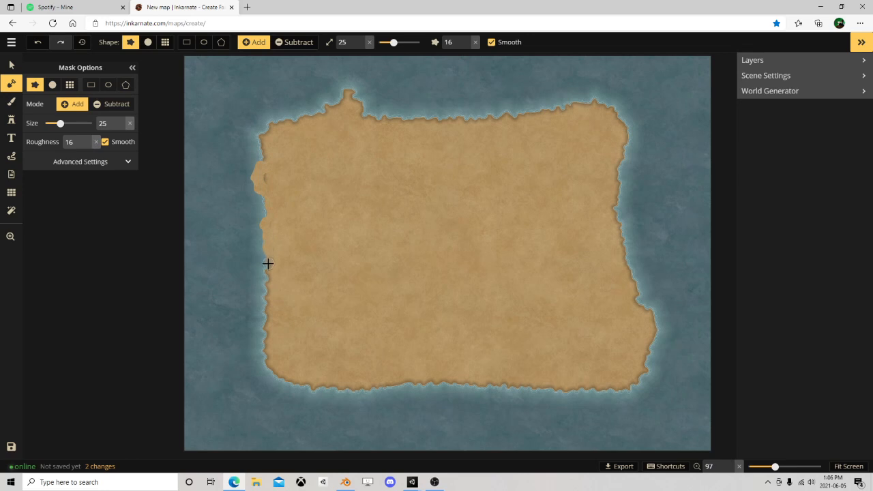
drag(267, 263, 259, 164)
mouse_move(94, 145)
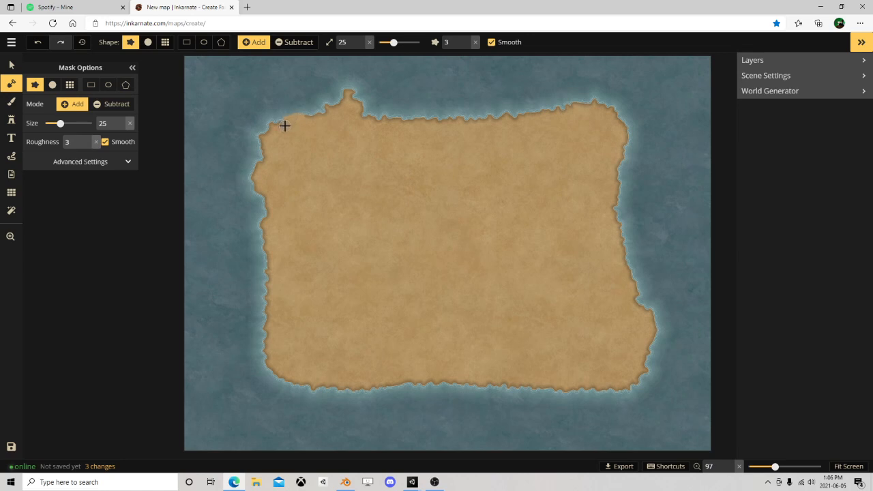
drag(268, 133, 326, 169)
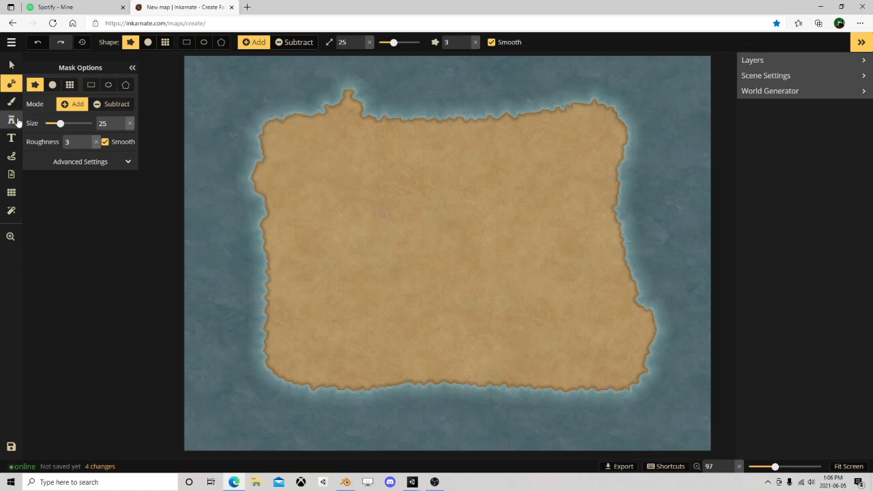
Subtract a winding river inland from the west coast at mask size 8, and an irregular lake at its end at size 29
click(117, 106)
drag(60, 123, 50, 126)
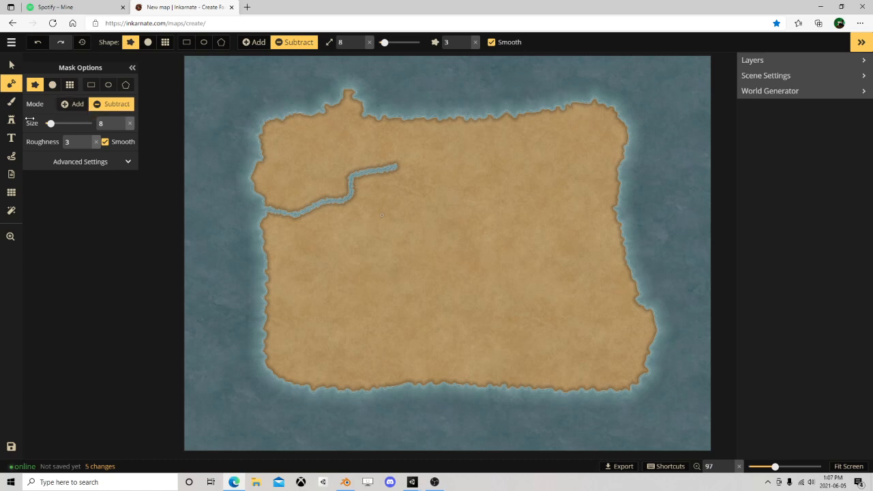
drag(51, 123, 63, 124)
mouse_move(393, 164)
mouse_down()
mouse_move(359, 152)
mouse_move(382, 161)
mouse_move(370, 164)
mouse_move(389, 189)
mouse_move(402, 182)
mouse_up()
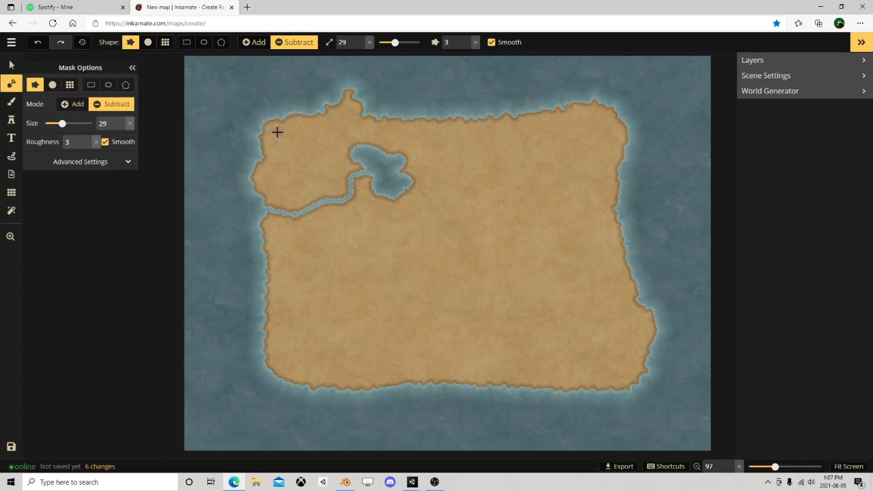
Paint most of the land with the bright green grass texture from the free textures, using brush size 80
click(10, 102)
click(51, 151)
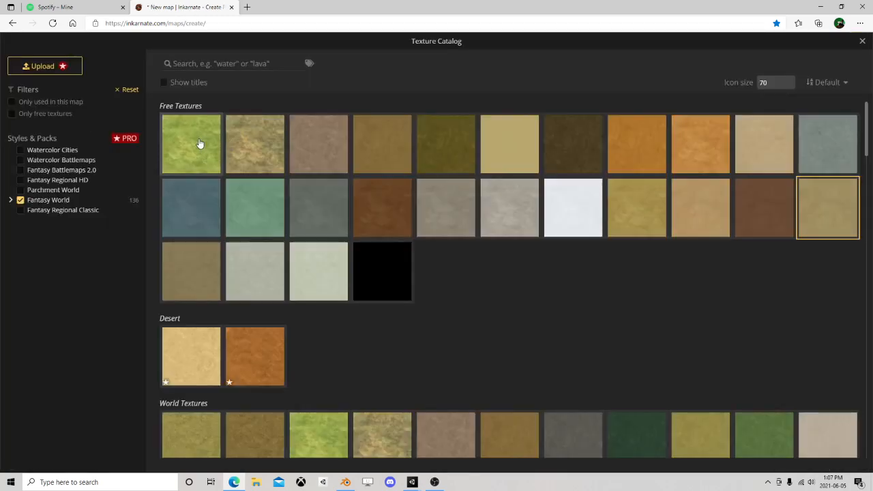
click(198, 143)
mouse_move(303, 177)
mouse_down()
mouse_move(307, 165)
mouse_move(296, 162)
mouse_move(369, 133)
mouse_move(332, 173)
mouse_move(571, 211)
mouse_move(446, 259)
mouse_move(337, 250)
mouse_move(399, 243)
mouse_move(316, 306)
mouse_move(398, 291)
mouse_move(230, 242)
mouse_up()
mouse_move(597, 337)
mouse_down()
mouse_move(540, 325)
mouse_move(612, 252)
mouse_move(456, 352)
mouse_move(443, 383)
mouse_up()
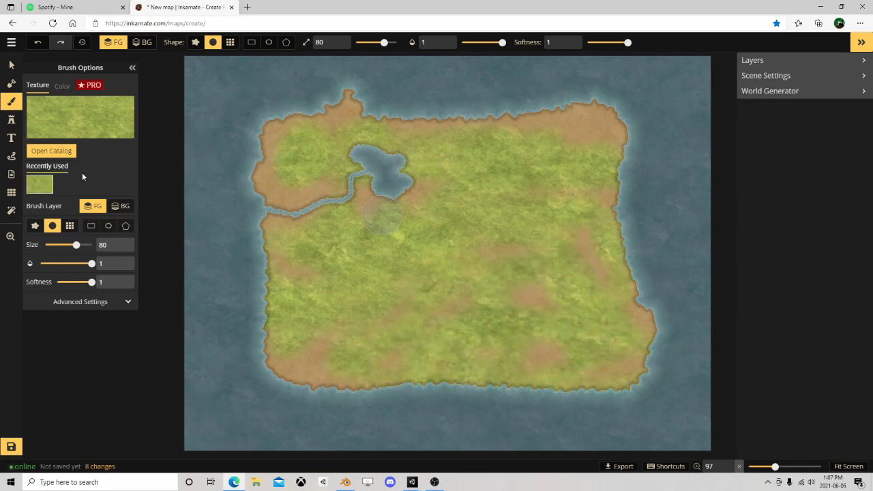
Paint the mottled green-brown grass texture over the grassland, first at opacity 0.44 and then at opacity 1
click(69, 121)
click(263, 139)
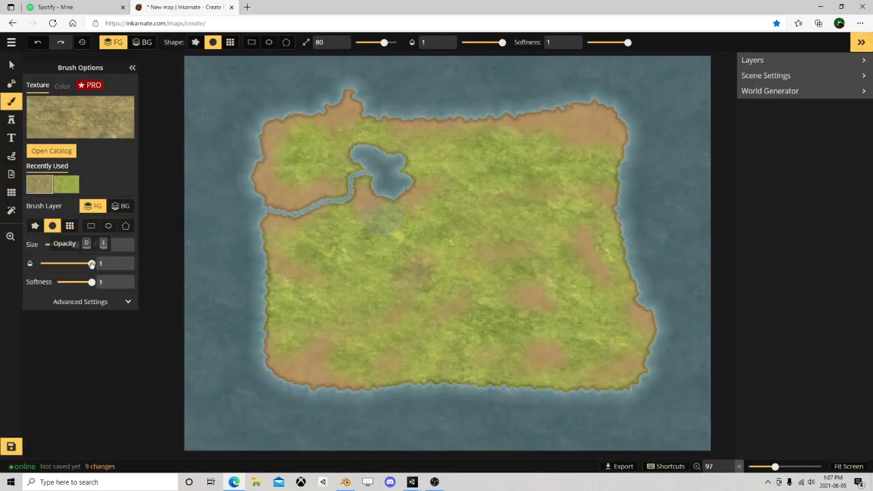
drag(90, 264, 68, 272)
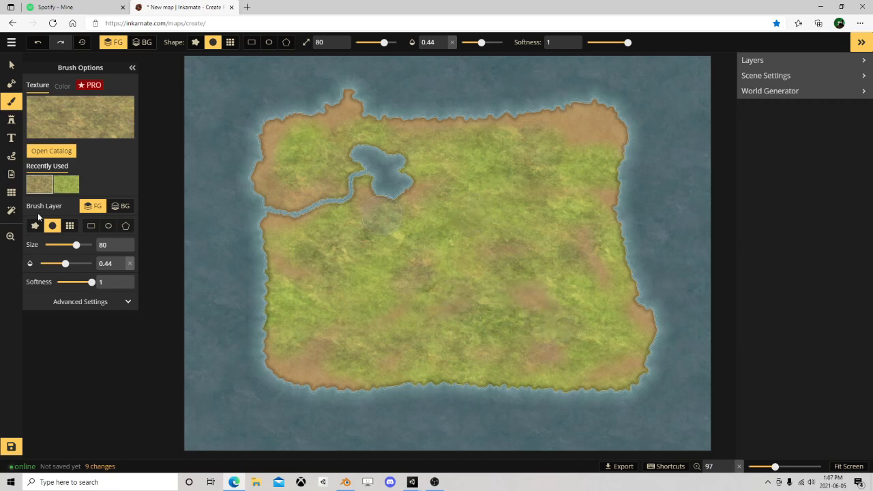
drag(71, 266, 94, 264)
mouse_move(365, 246)
mouse_down()
mouse_move(346, 333)
mouse_move(503, 180)
mouse_move(555, 201)
mouse_move(567, 315)
mouse_move(448, 157)
mouse_up()
Paint patches of the grey-brown dirt texture east of the lake and across the western, southern and eastern parts of the land
click(72, 125)
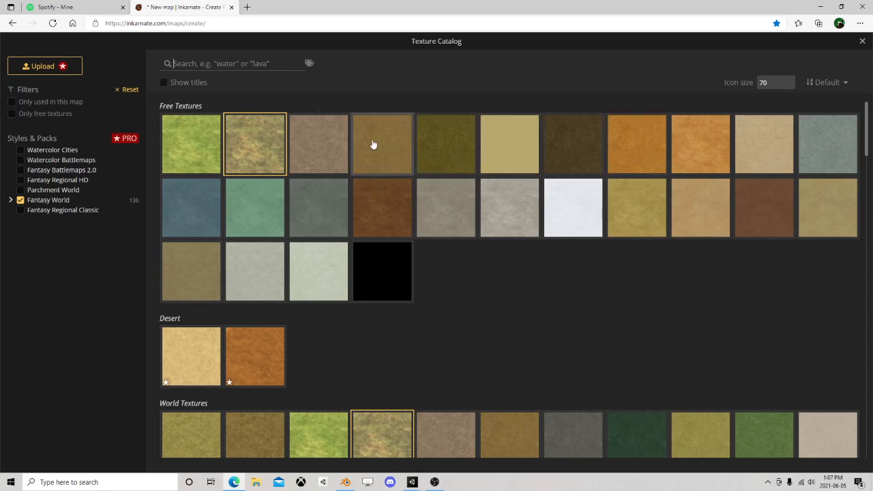
click(337, 146)
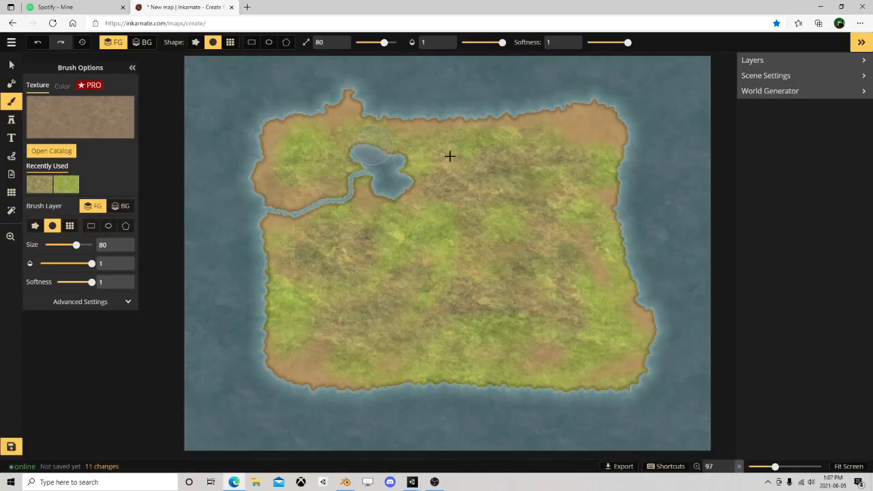
drag(437, 182, 455, 167)
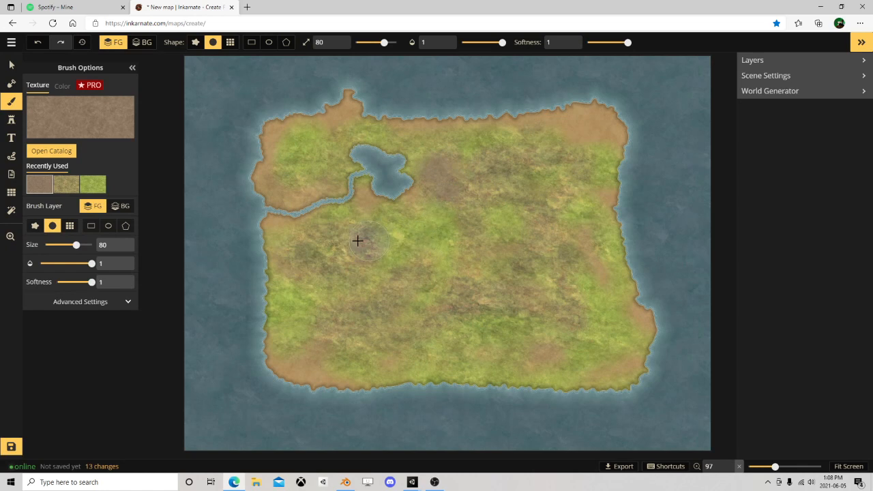
mouse_move(357, 239)
mouse_down()
mouse_move(378, 249)
mouse_move(310, 256)
mouse_up()
drag(338, 305, 340, 311)
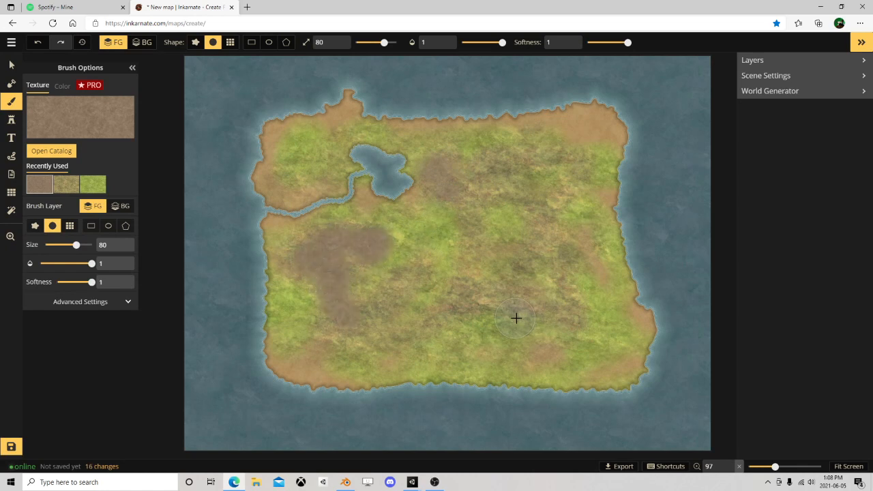
drag(543, 317, 436, 326)
mouse_move(459, 365)
mouse_down()
mouse_move(386, 341)
mouse_move(450, 297)
mouse_up()
drag(543, 229, 552, 277)
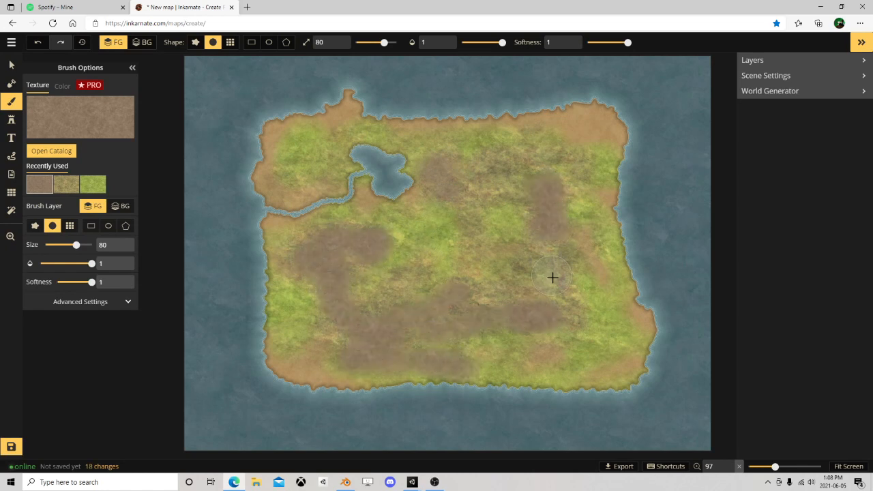
Place a small cluster of random Brown Mountains stamps at size 100 just east of the lake
click(11, 120)
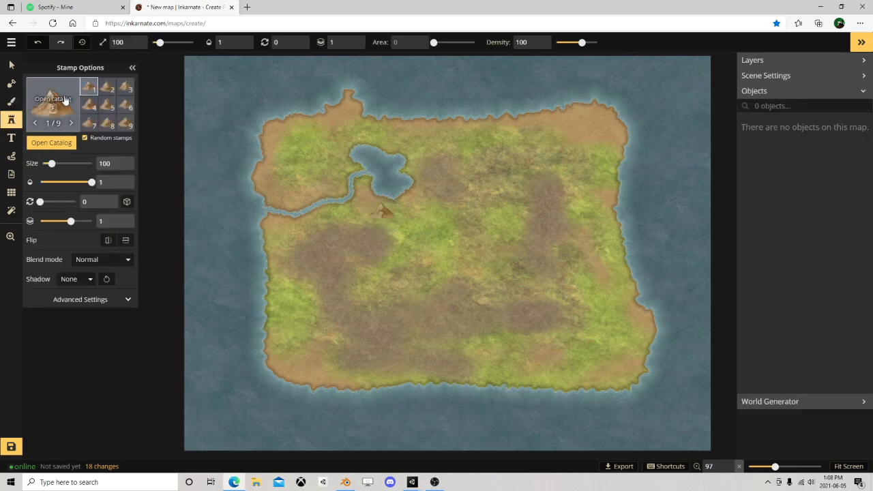
click(50, 104)
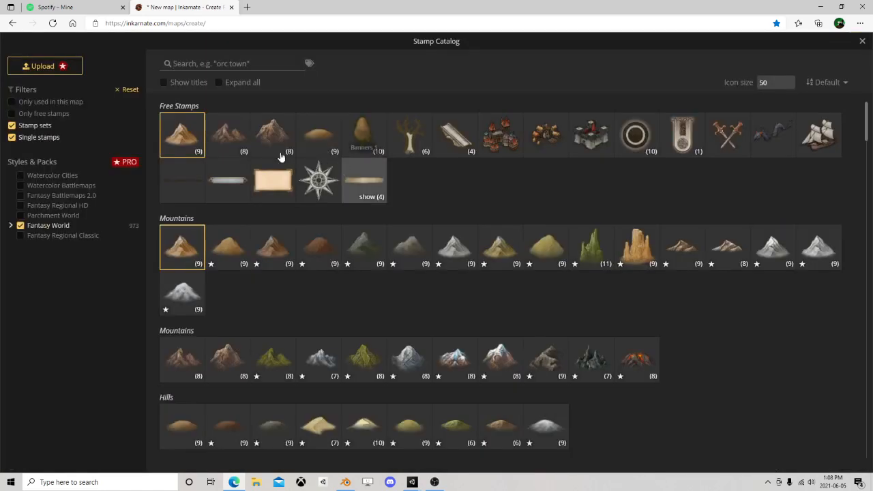
click(183, 135)
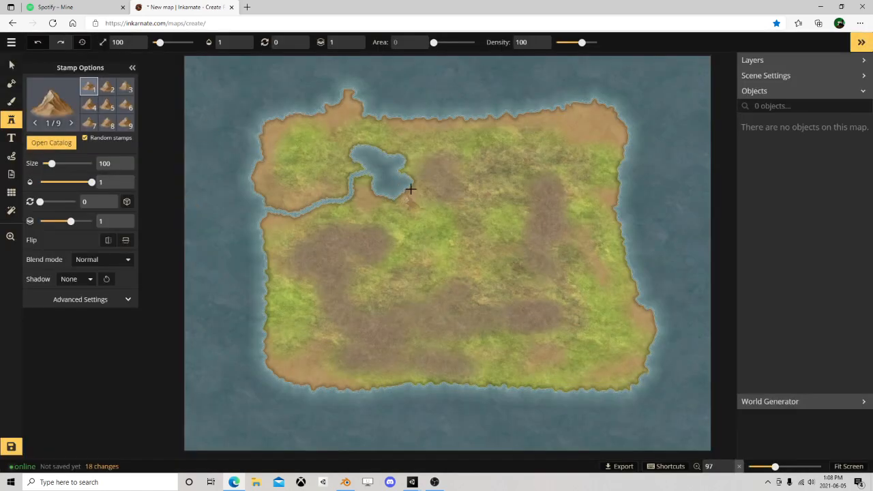
click(453, 176)
click(476, 179)
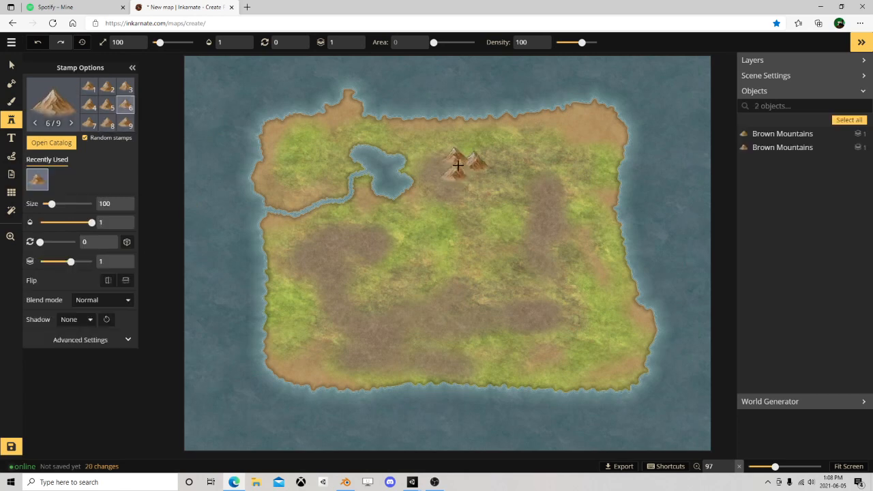
click(455, 188)
click(385, 228)
Add larger Brown Mountains stamps at size 192 to the cluster east of the lake
drag(52, 204, 61, 204)
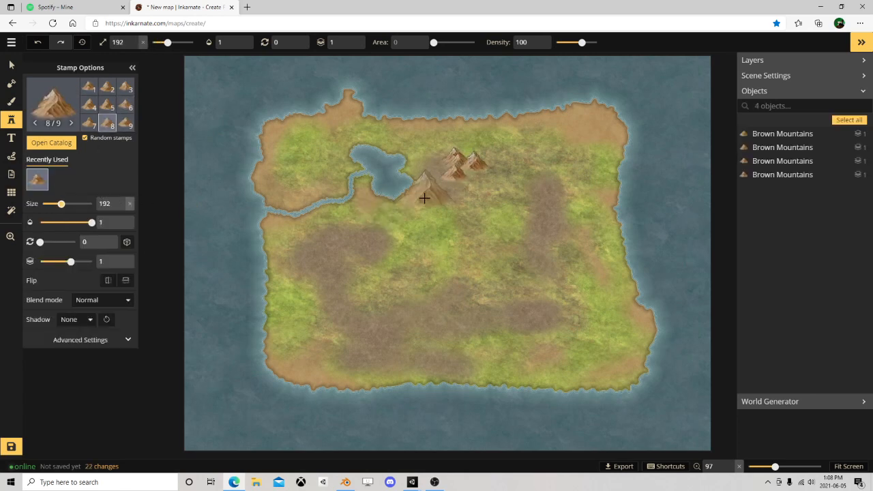
click(467, 191)
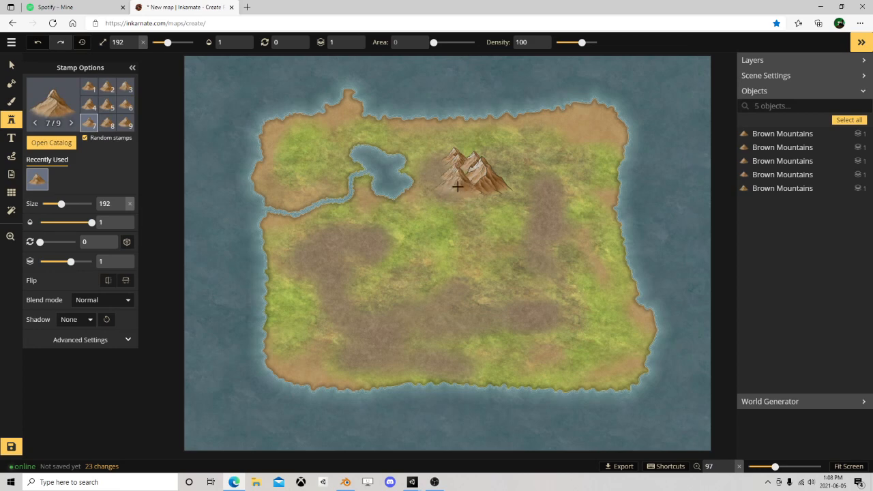
click(380, 218)
Extend the mountain range southwest with Brown Mountains stamps at size 126, and place a second range across the southwestern land
drag(61, 204, 54, 204)
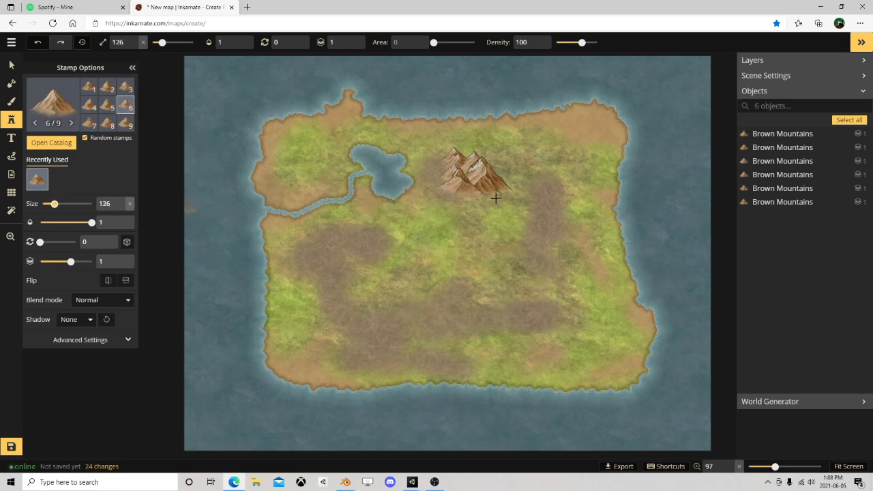
drag(470, 205, 417, 251)
mouse_move(500, 227)
mouse_down()
mouse_move(471, 195)
mouse_move(493, 187)
mouse_move(459, 198)
mouse_move(422, 259)
mouse_up()
click(447, 247)
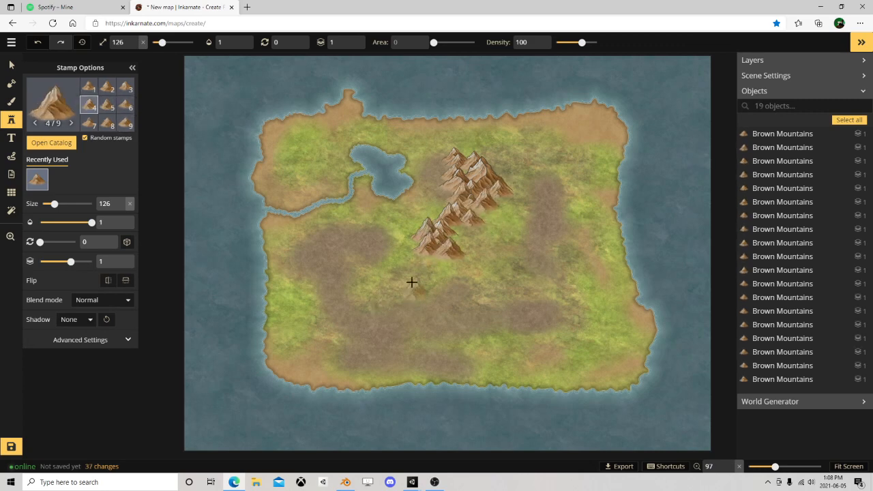
click(412, 262)
click(434, 251)
mouse_move(308, 284)
mouse_down()
mouse_move(326, 313)
mouse_move(380, 341)
mouse_move(389, 331)
mouse_move(305, 296)
mouse_move(390, 337)
mouse_up()
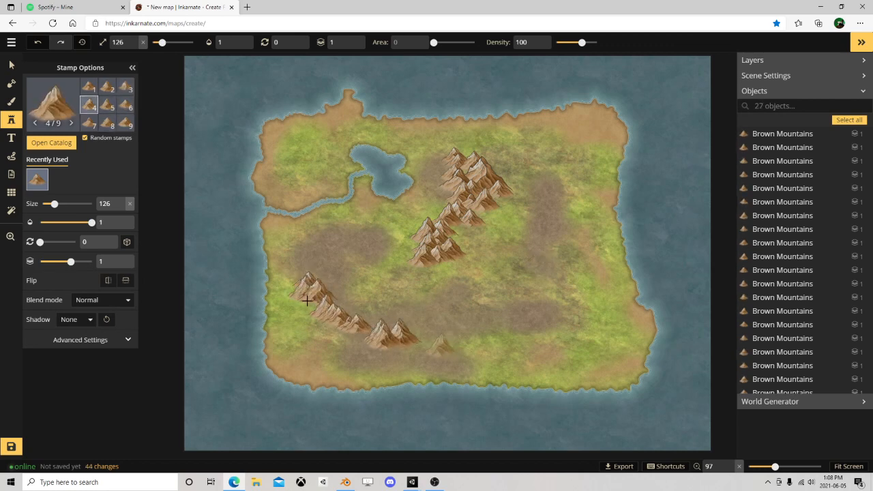
Paint thin winding paths across the western land with the dark brown ground texture at brush size 2
click(11, 101)
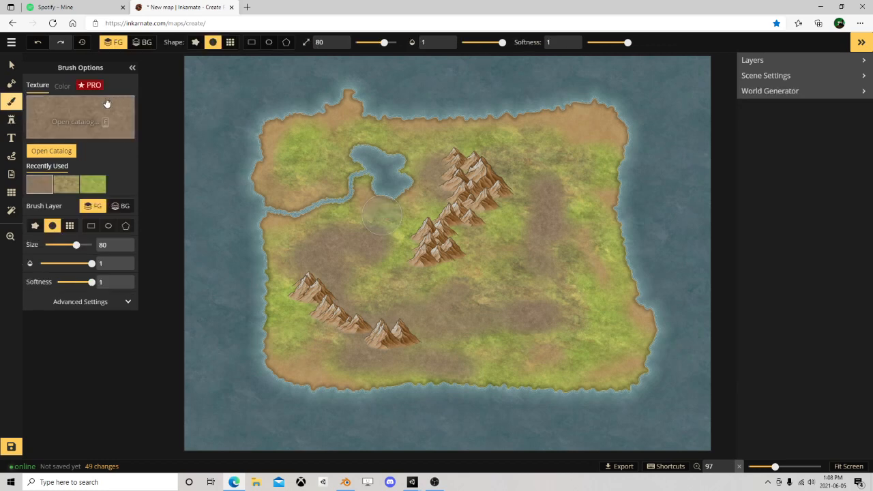
click(81, 127)
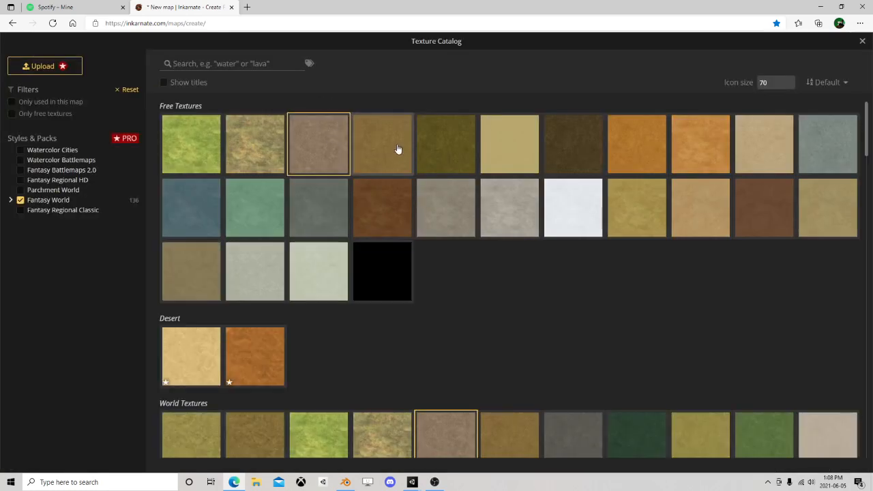
click(565, 144)
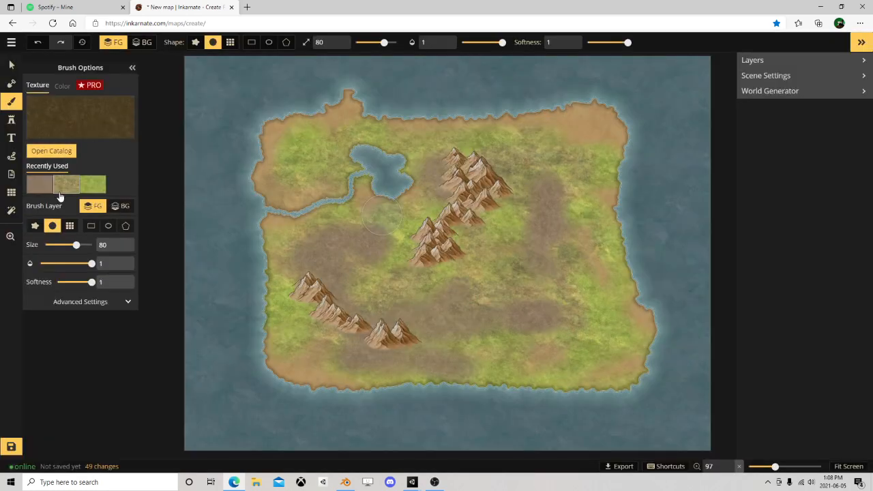
drag(76, 244, 46, 246)
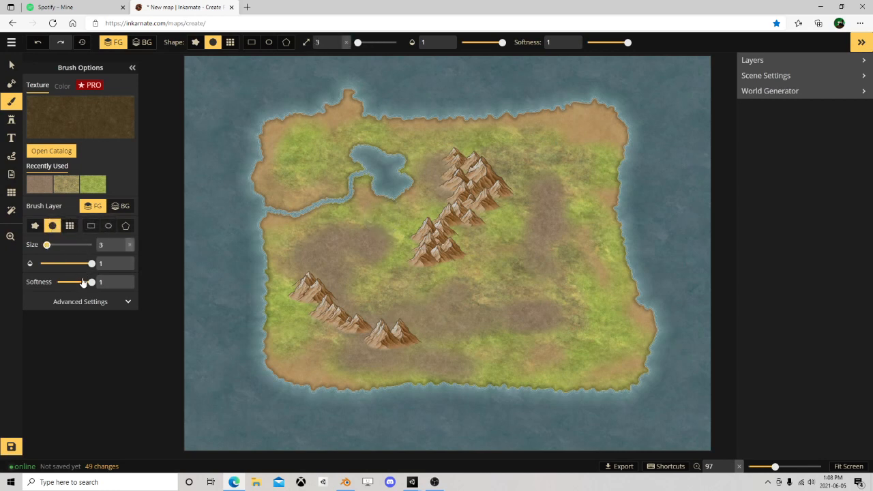
click(129, 247)
drag(349, 286, 400, 307)
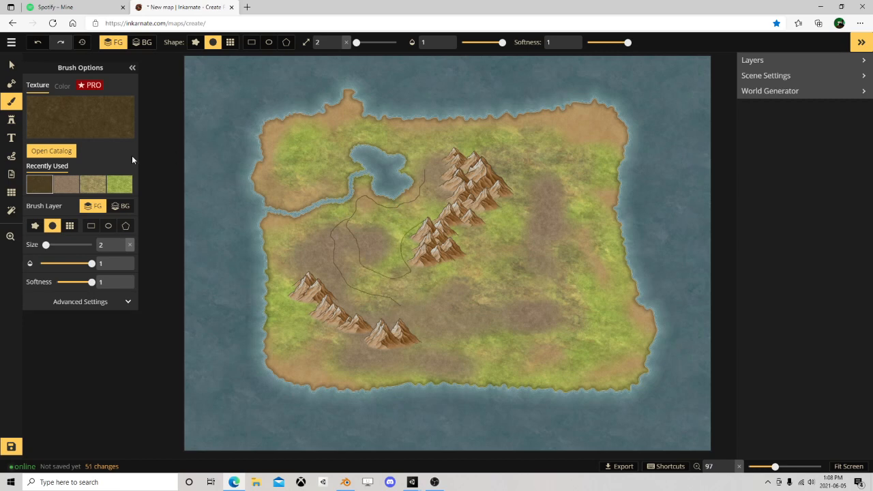
Place a Light Compass stamp at size 126 in the sea at the map's southwest corner
click(11, 119)
click(56, 103)
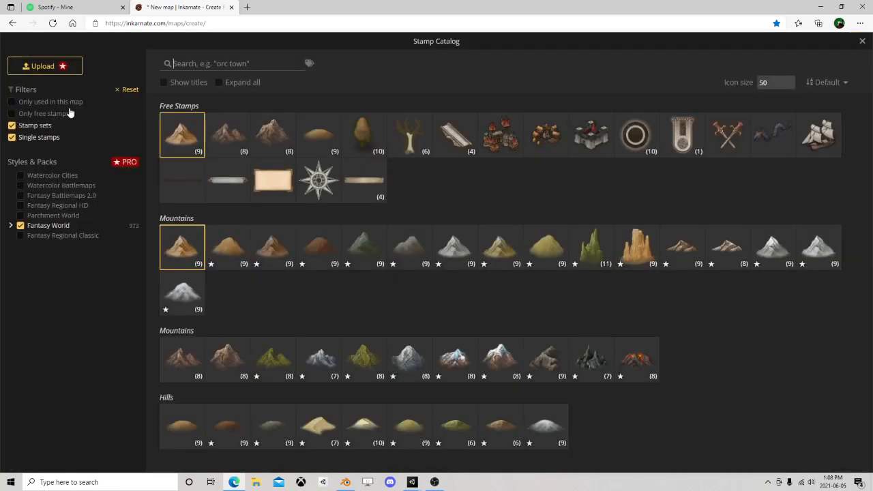
click(311, 178)
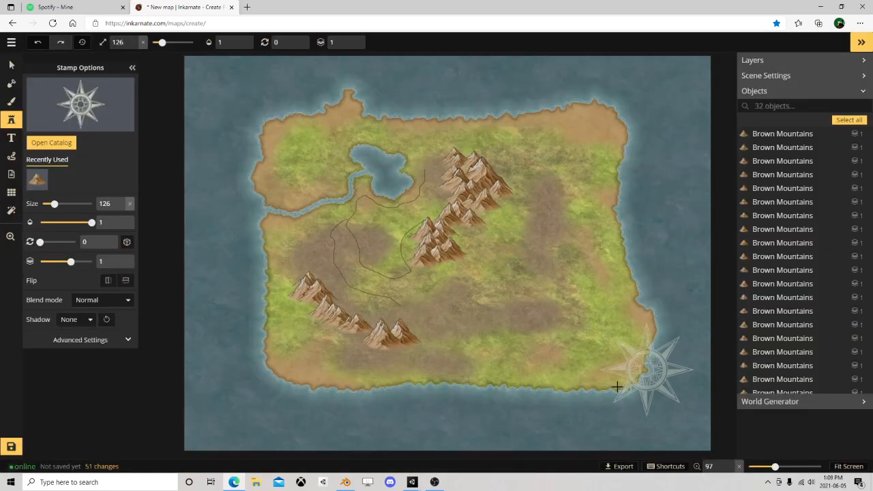
click(227, 399)
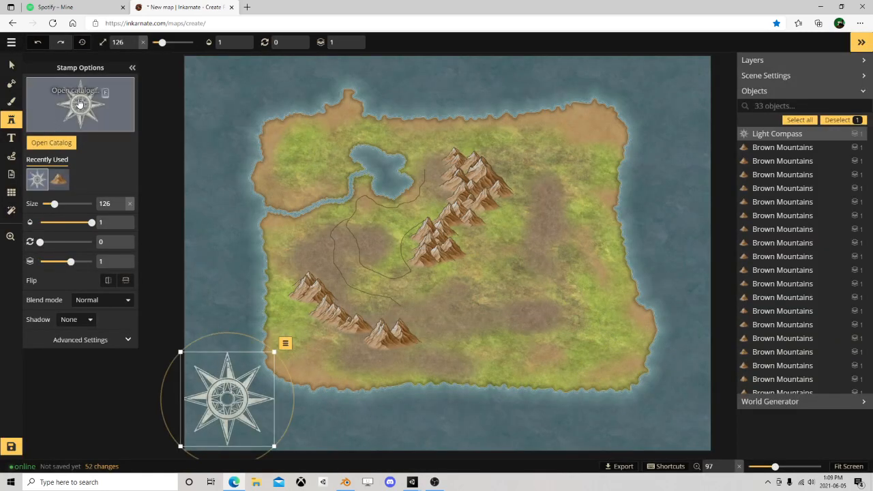
Place a Keep stamp at size 126 at the southern end of the path, just above the southwestern mountains
click(78, 103)
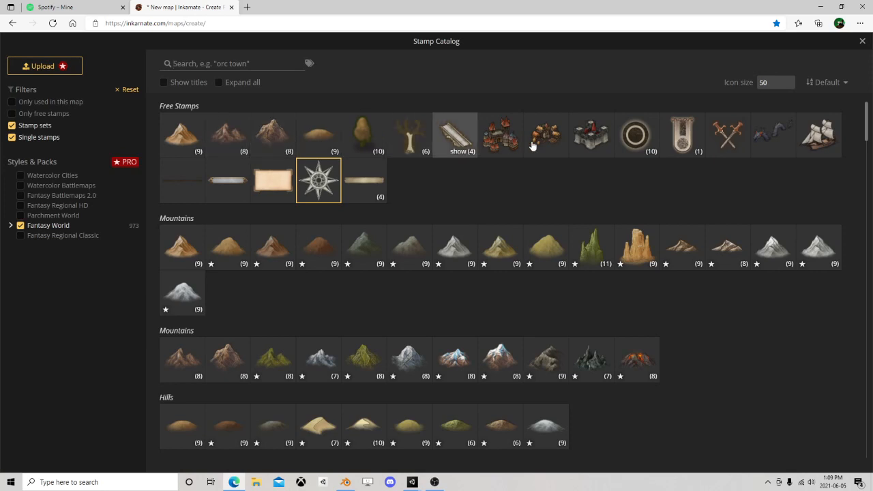
click(590, 137)
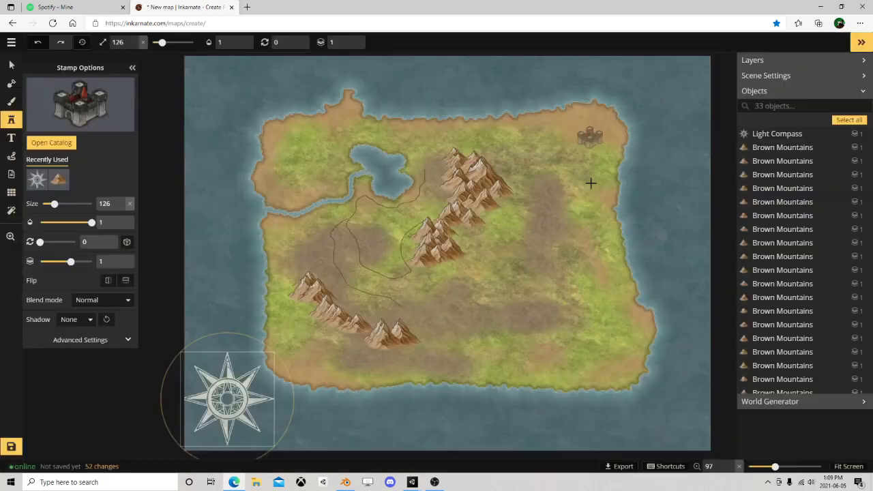
click(406, 308)
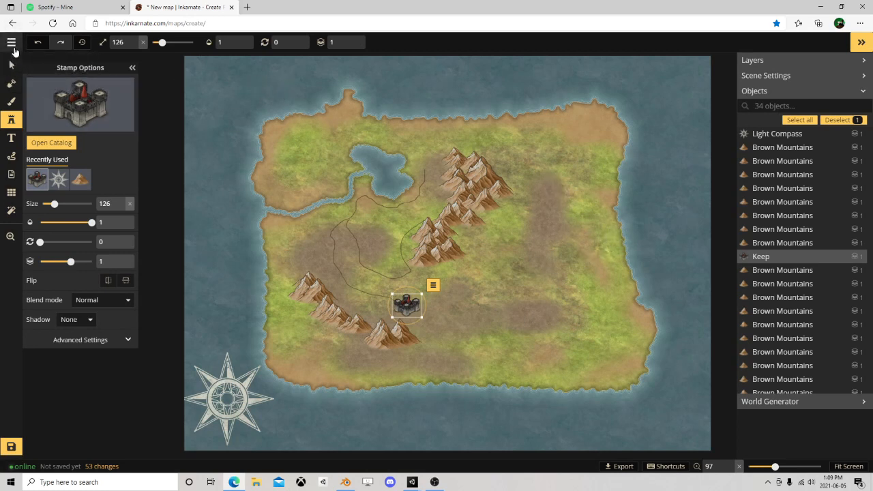
Export the map as a 2048 x 1536 px image and save the file
click(11, 43)
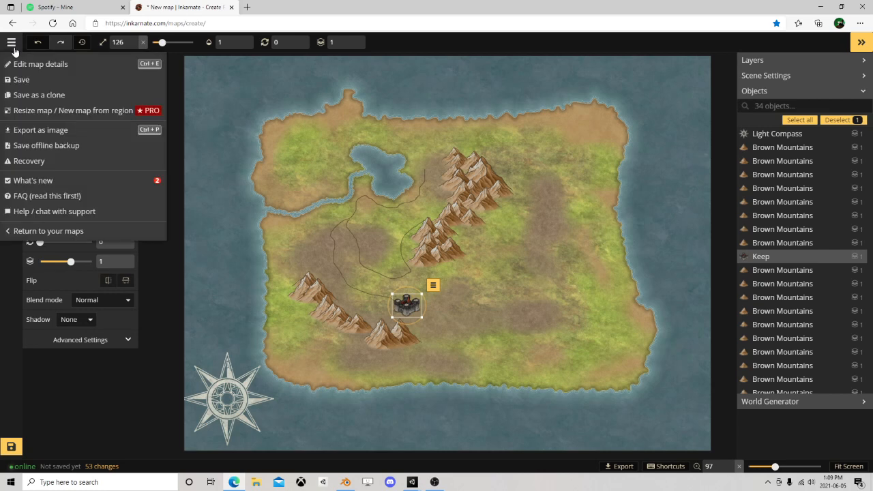
click(58, 130)
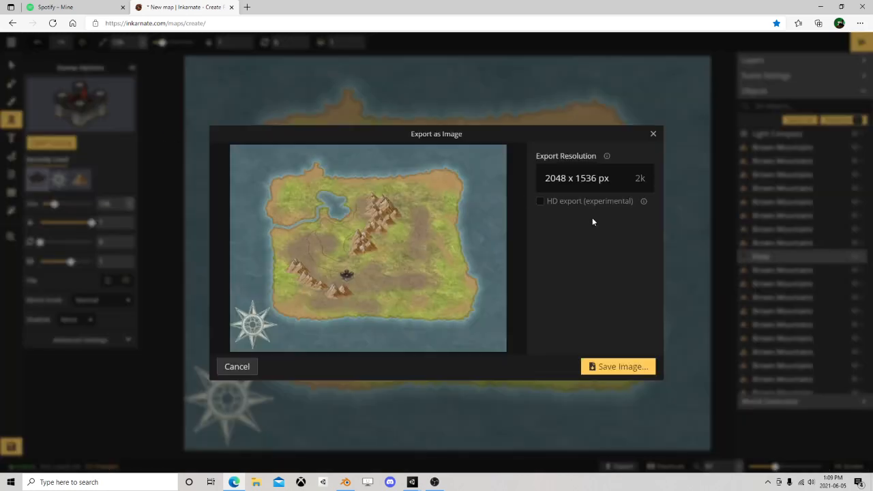
click(627, 367)
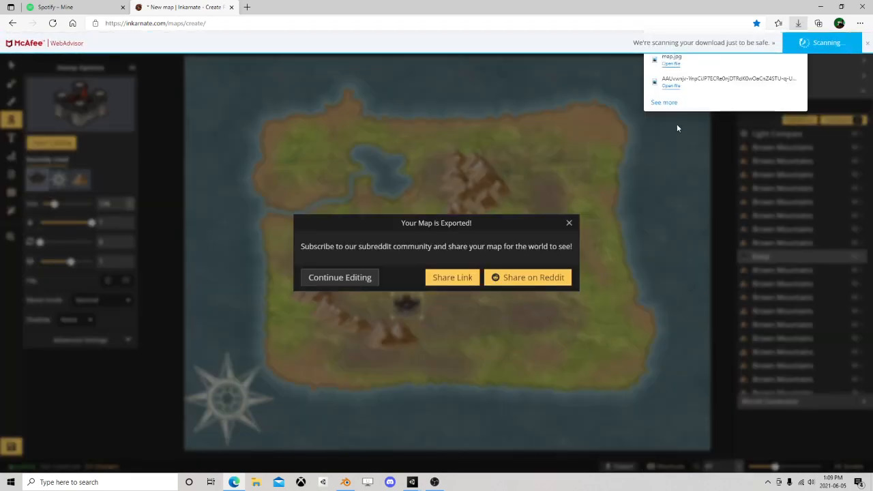
Import the exported map image from the Downloads folder into the ai folder of the Unity project
click(768, 60)
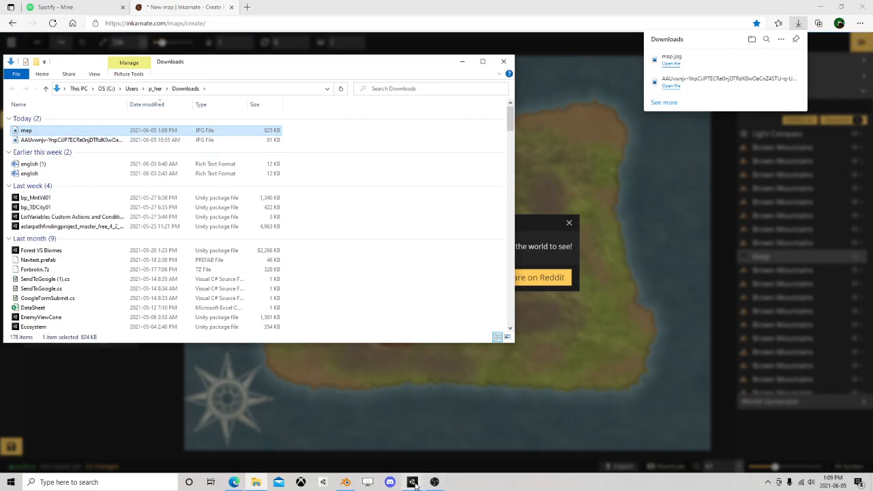
drag(27, 130, 571, 59)
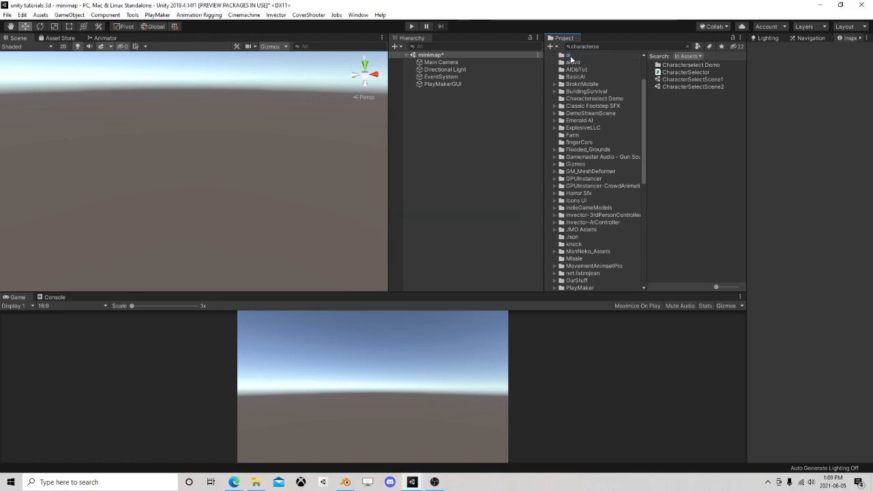
click(572, 59)
Create a folder named minimap under Assets and move the map image from the ai folder into it
scroll(594, 164, up, 3)
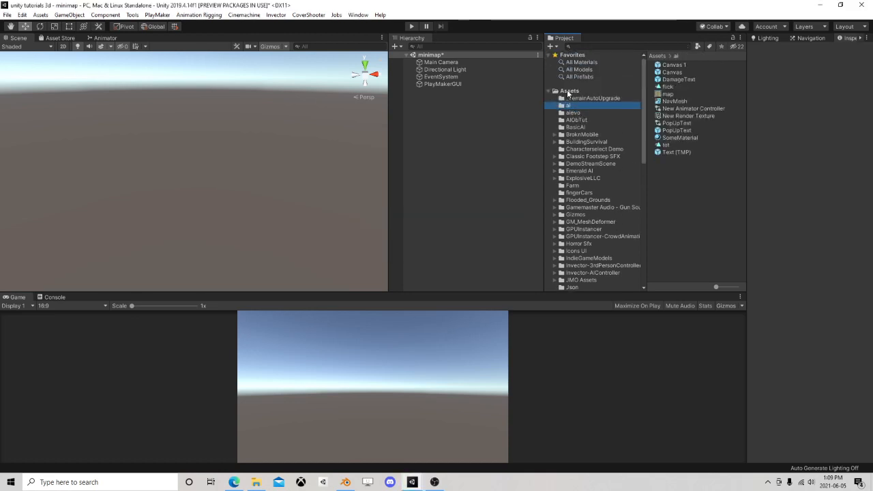
right_click(569, 93)
mouse_move(614, 96)
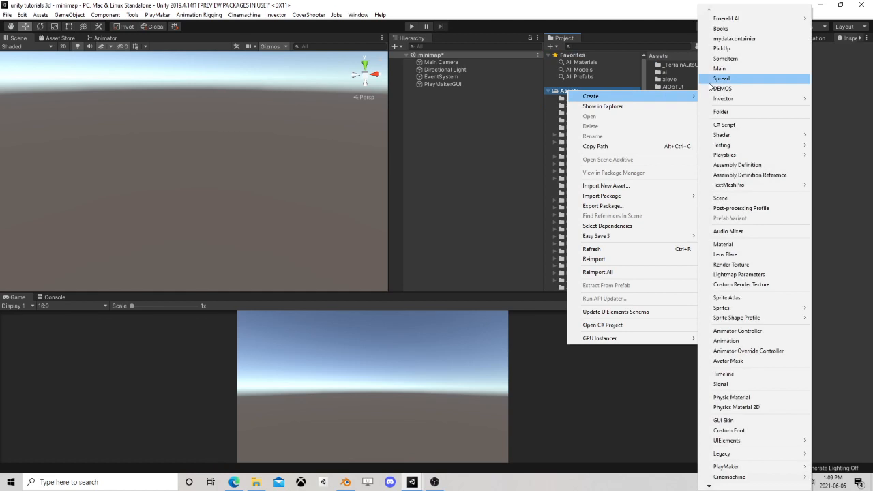
click(727, 112)
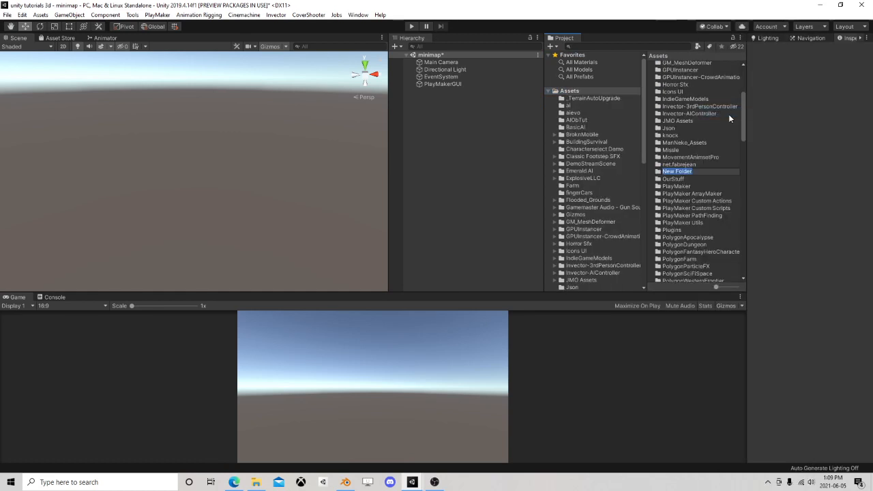
text(minimap)
key(Return)
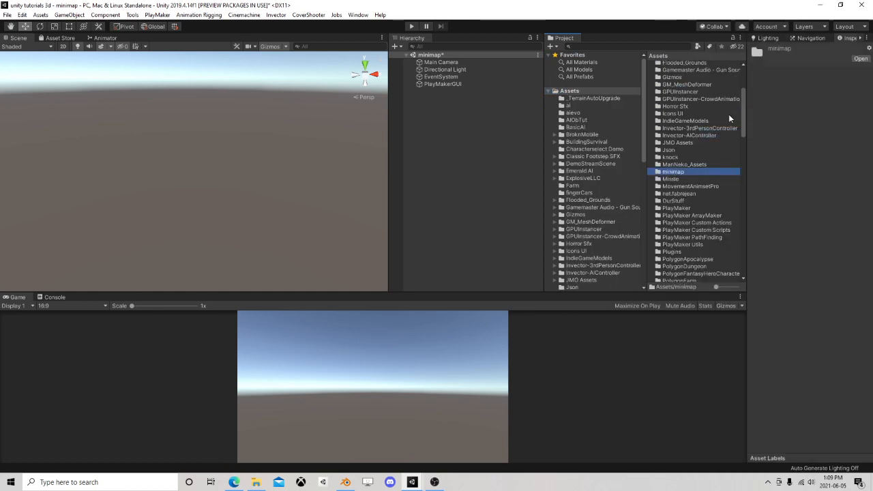
click(568, 106)
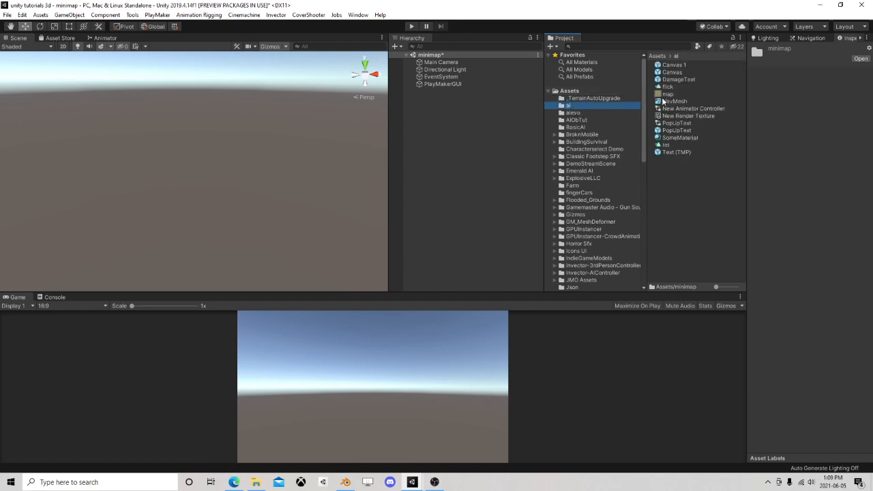
drag(667, 95, 582, 219)
Add a UI Panel to the scene and try to assign the map image from the minimap folder as its source image
right_click(425, 146)
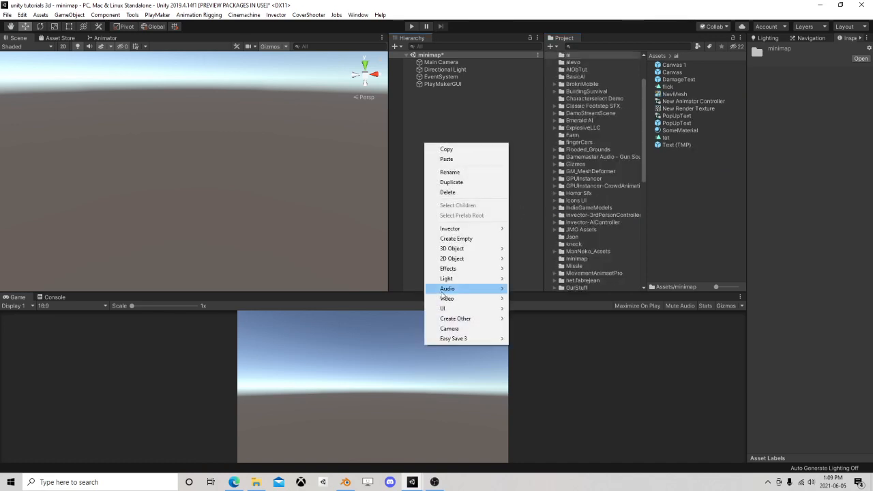
mouse_move(470, 308)
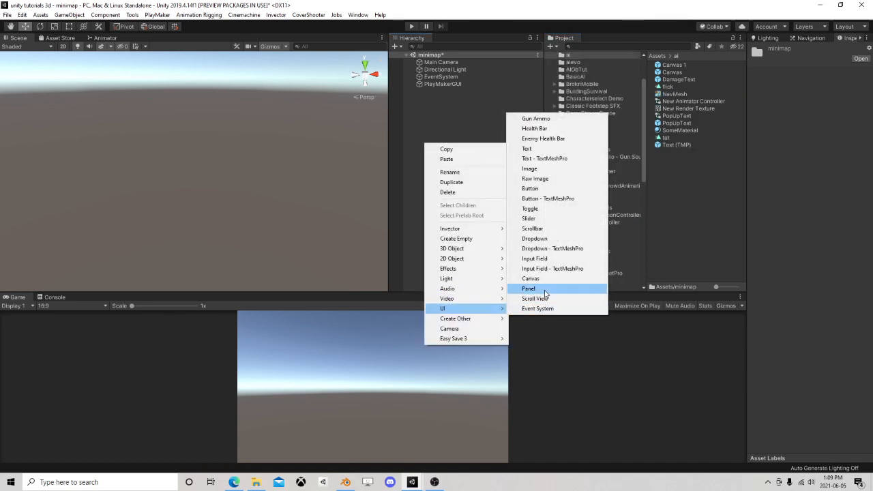
click(529, 288)
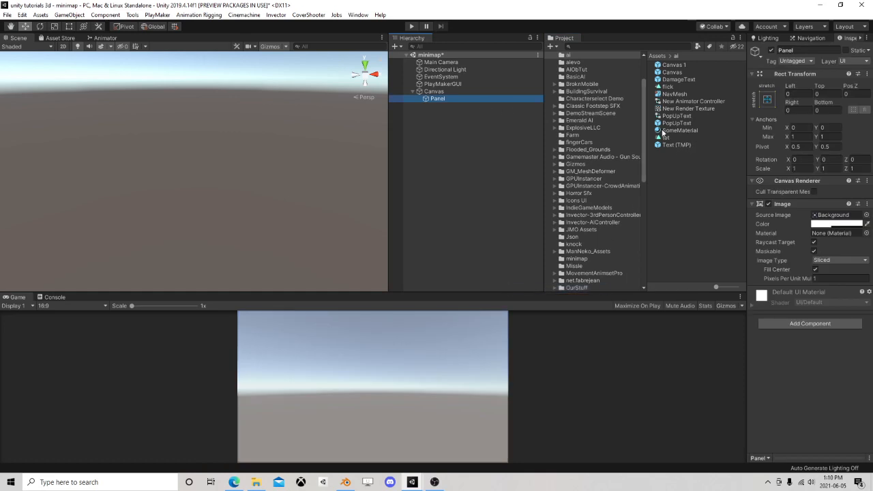
click(577, 259)
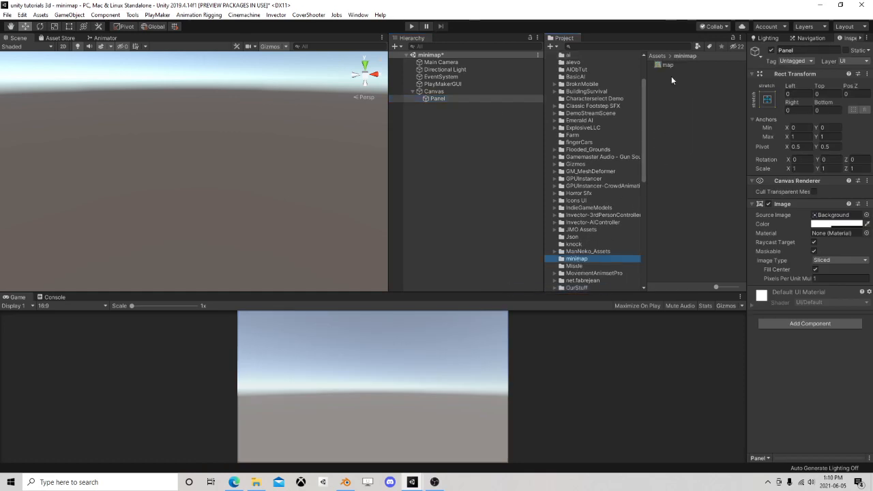
drag(667, 65, 807, 211)
Replace the panel's Image component with a Raw Image component and assign the map image as its texture
right_click(790, 204)
click(784, 224)
click(775, 209)
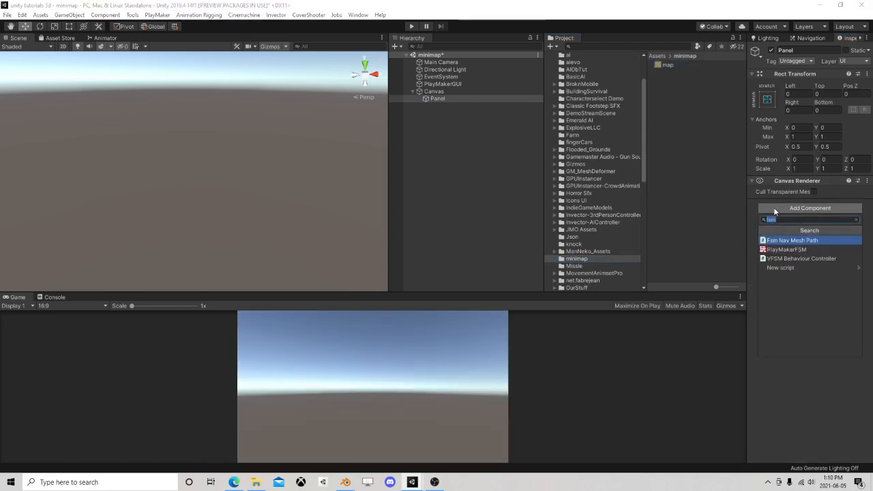
text(raw)
click(784, 240)
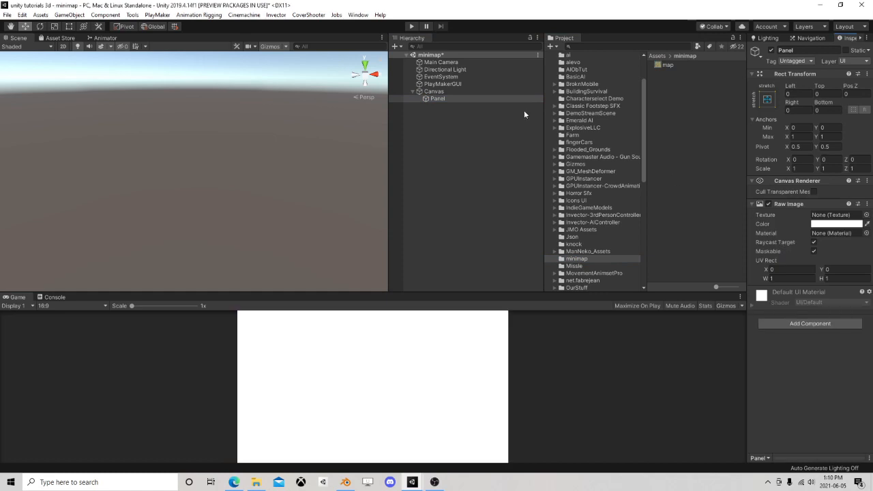
drag(665, 65, 829, 215)
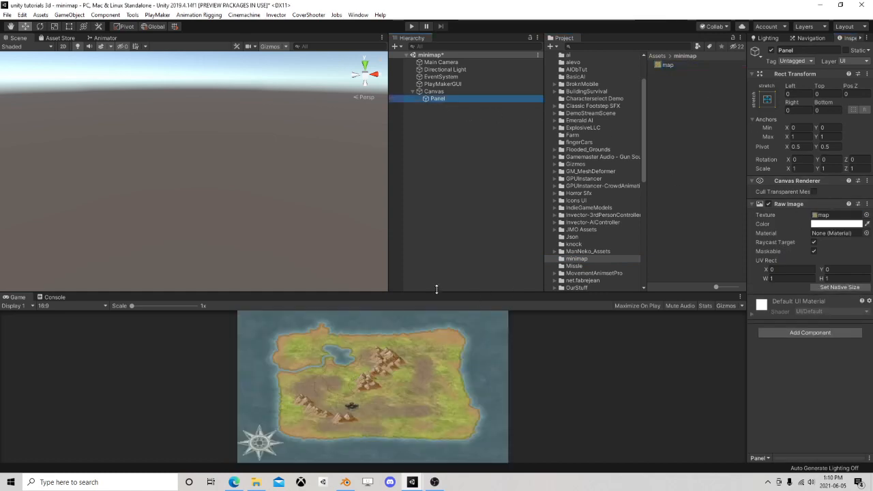
Enlarge the game view and set the map panel's anchor preset to middle center
drag(436, 292, 458, 169)
click(764, 101)
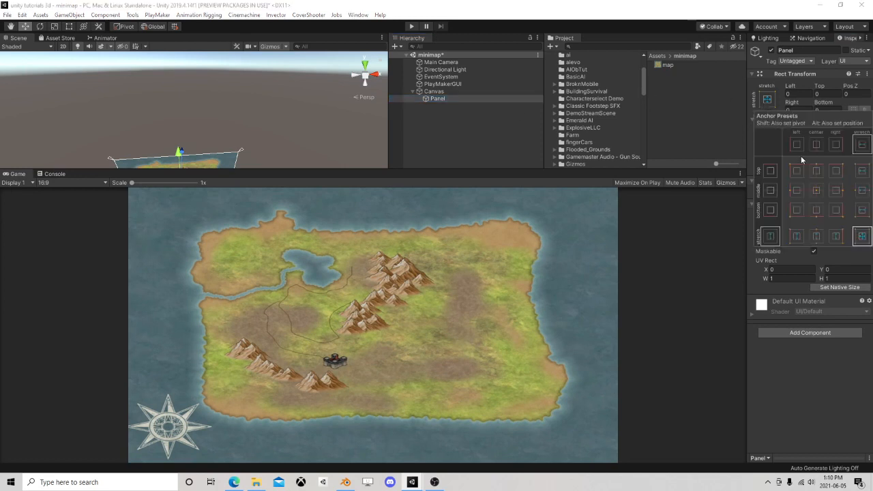
click(816, 190)
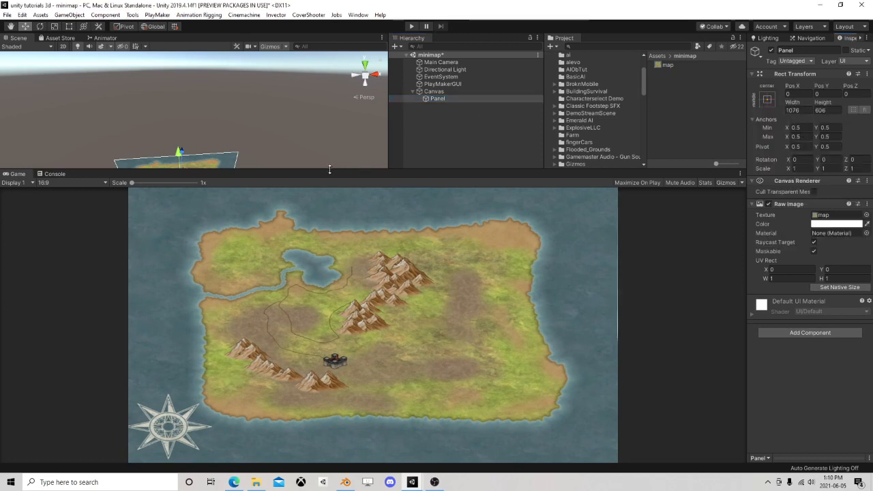
Set the Canvas Scaler's UI scale mode to Scale With Screen Size
drag(330, 170, 330, 245)
middle_drag(232, 191, 268, 81)
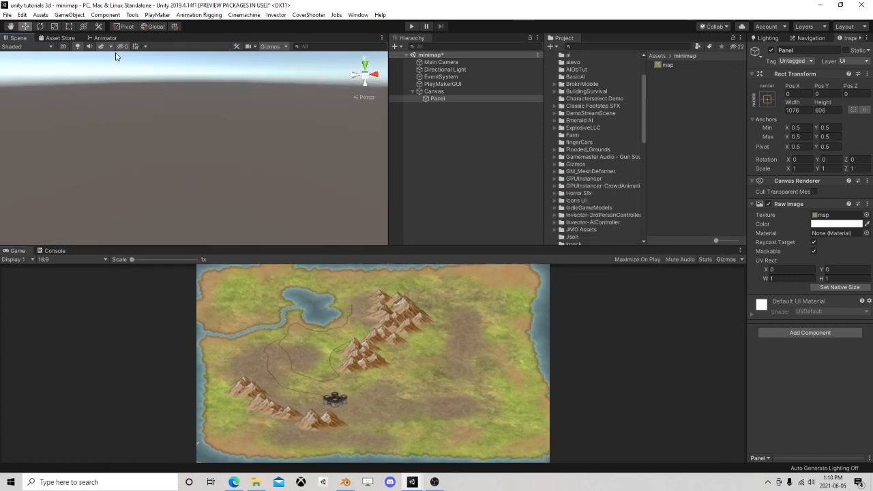
click(63, 46)
key(t)
click(434, 91)
click(829, 259)
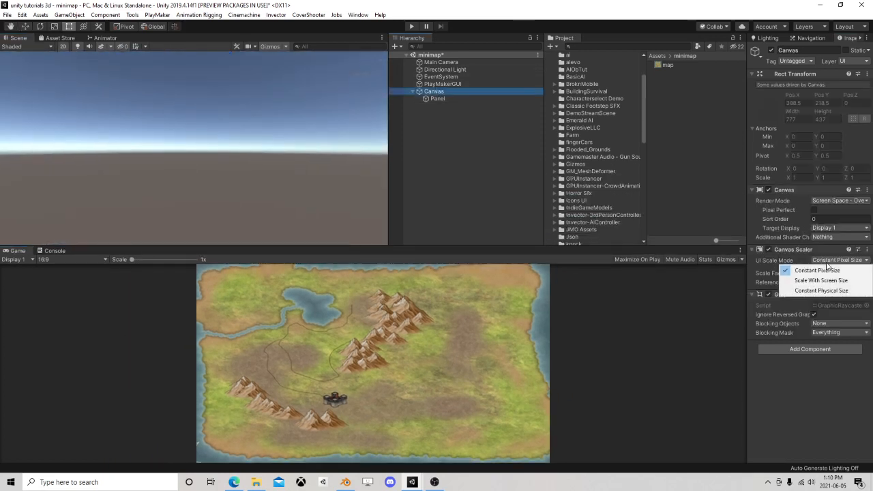
click(821, 280)
Shrink the map panel to about 458 by 399 and move it to about X 160, Y 4 inside the canvas
double_click(438, 98)
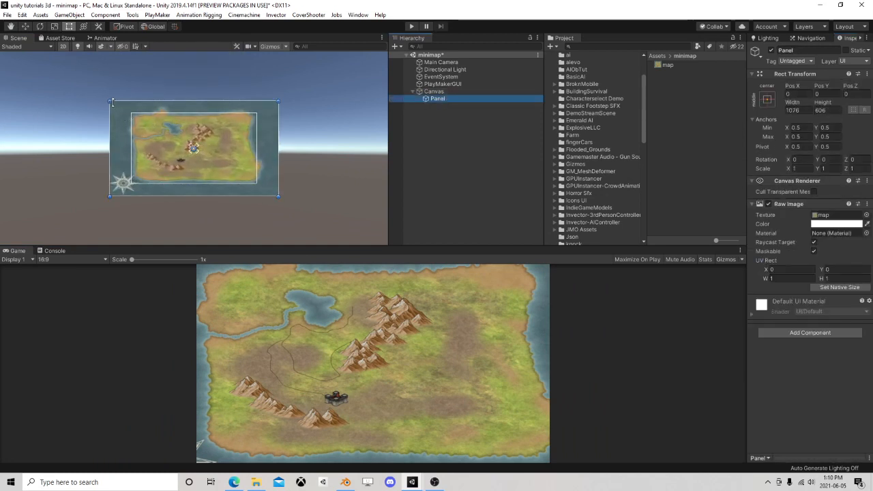
drag(112, 103, 206, 133)
click(28, 27)
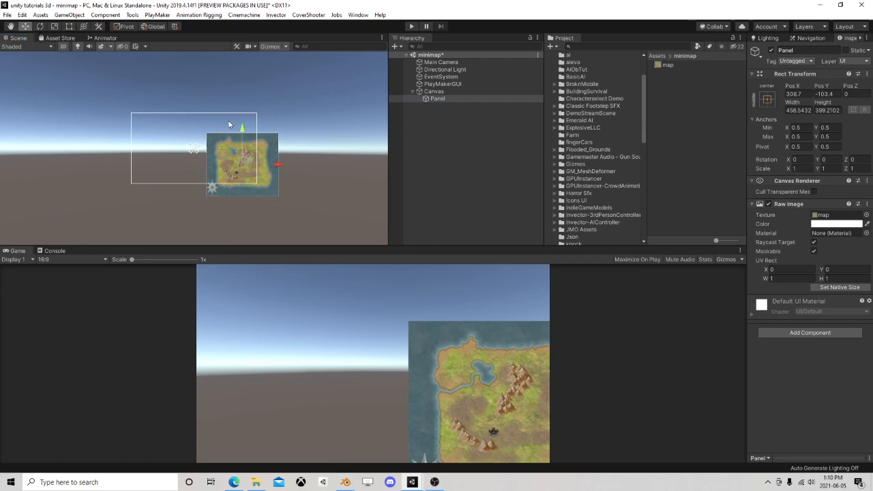
drag(247, 163, 225, 147)
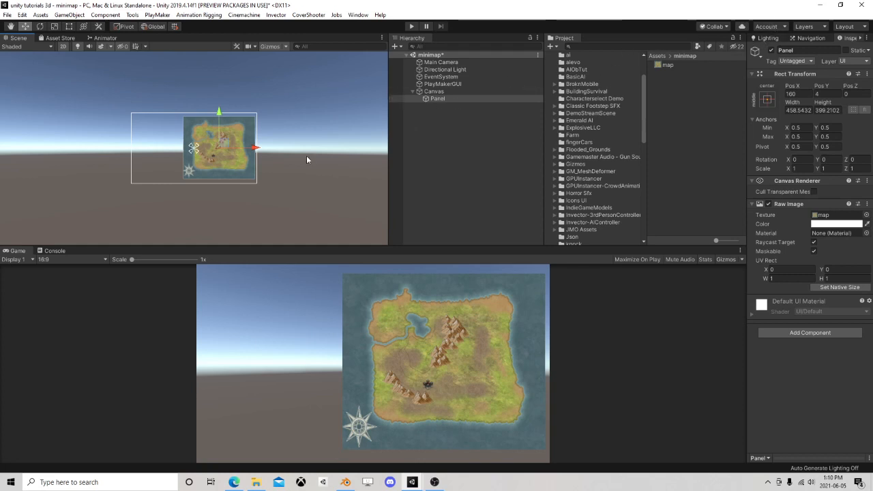
Add a Terrain object to the scene
middle_drag(245, 116, 256, 153)
click(64, 47)
right_drag(272, 142, 228, 148)
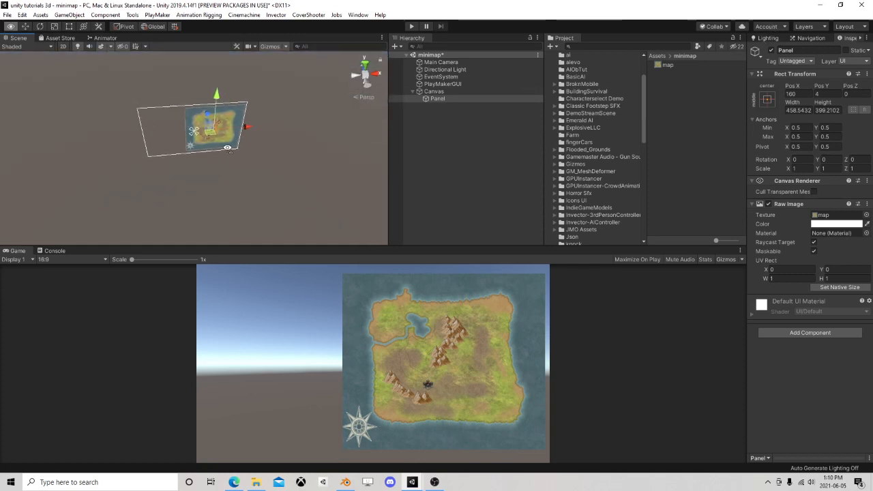
click(69, 14)
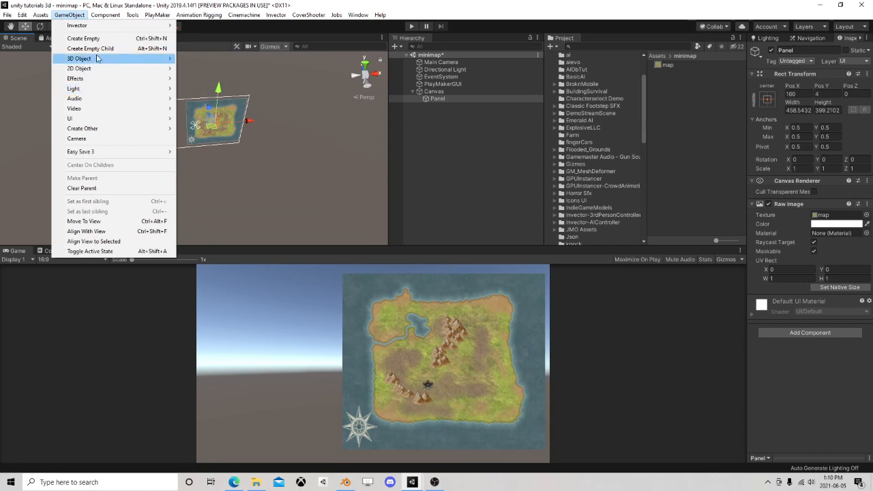
mouse_move(97, 59)
click(217, 172)
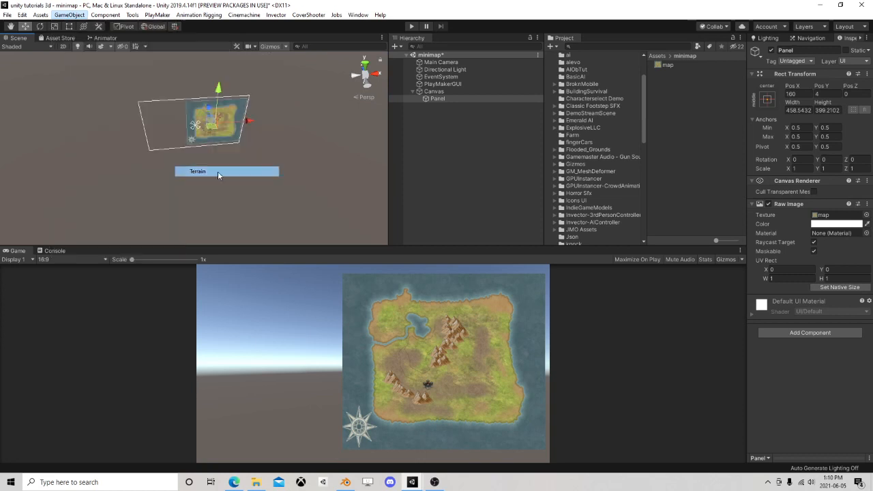
Sculpt mountain ridges like those on the map into the terrain using Raise or Lower Terrain with brush size 187 and opacity 14
middle_drag(200, 109, 183, 173)
scroll(182, 172, up, 5)
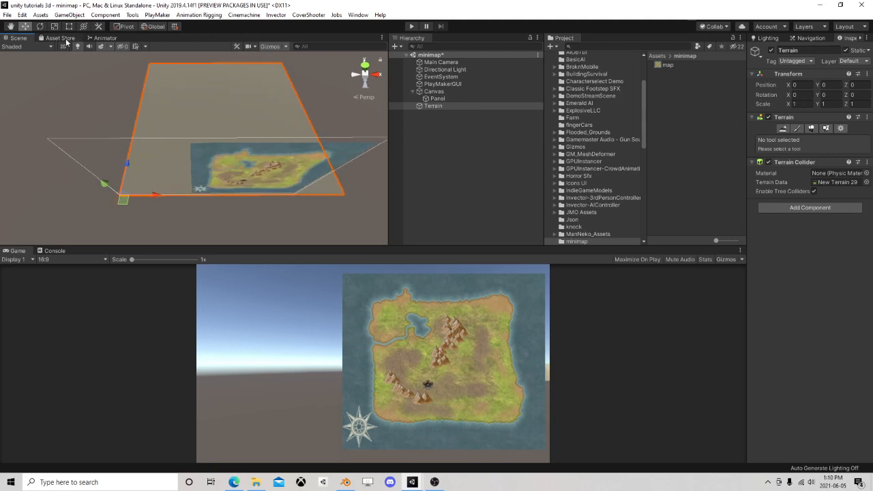
click(796, 129)
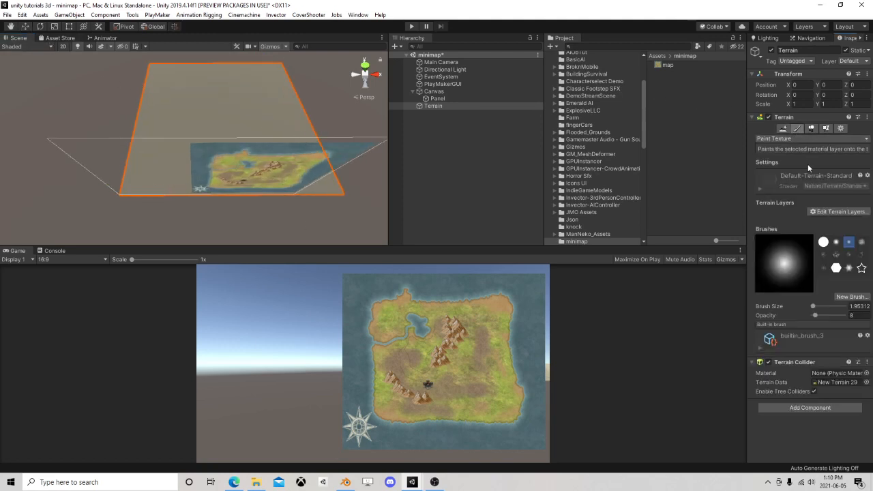
click(781, 139)
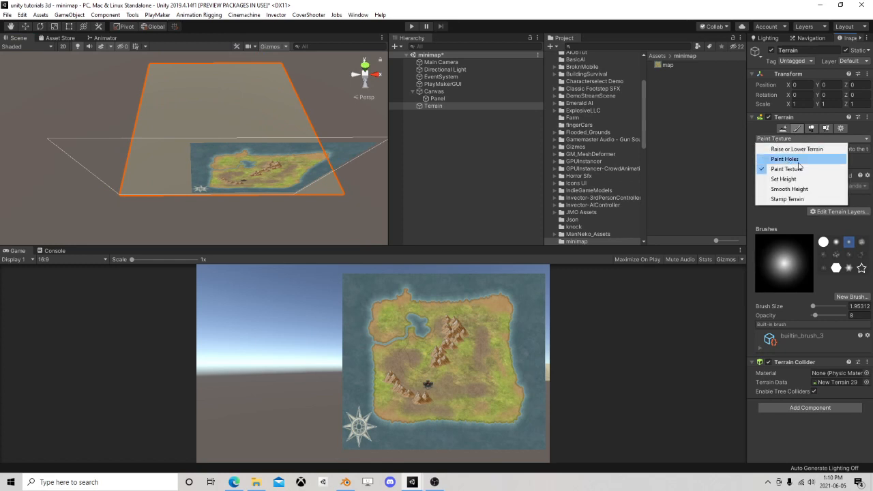
click(797, 149)
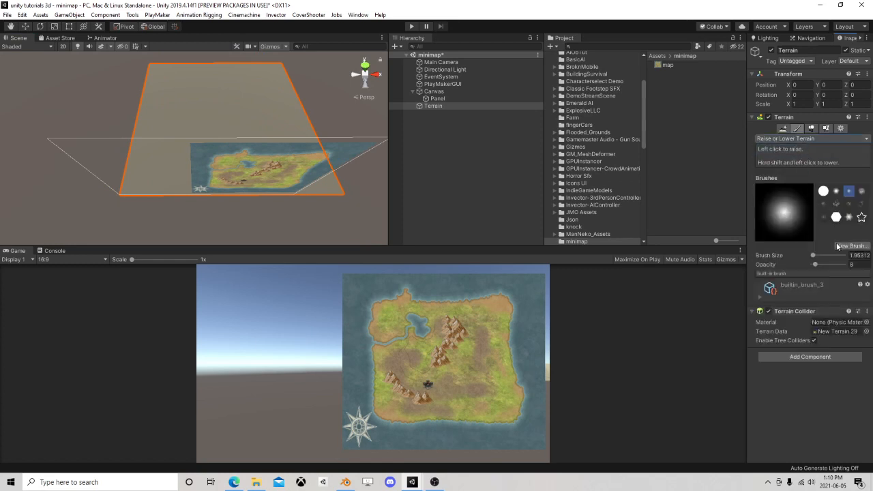
click(815, 257)
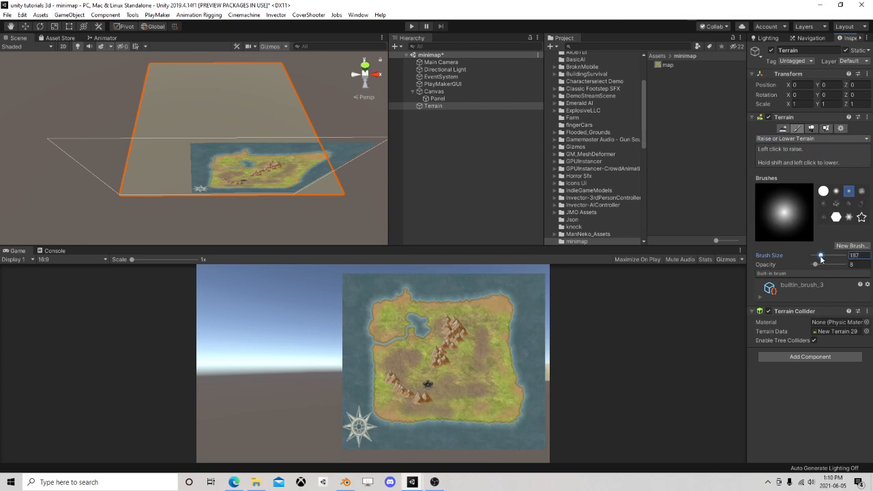
drag(815, 265, 819, 266)
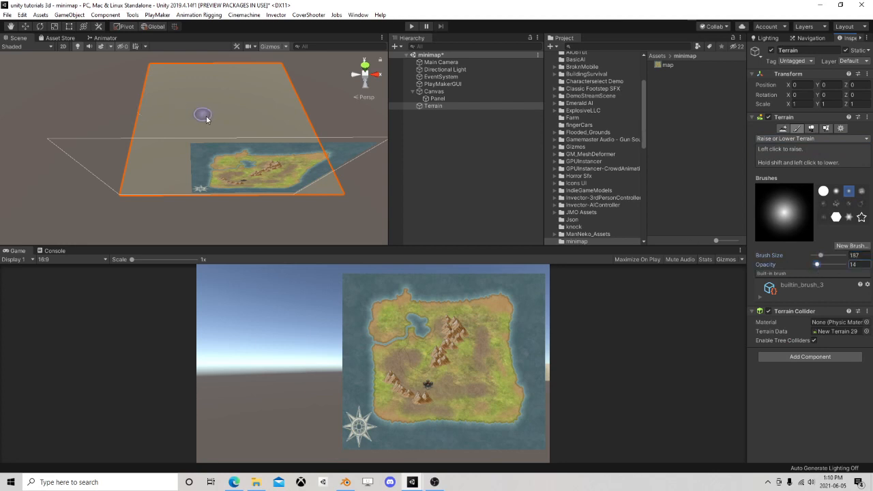
drag(156, 139, 182, 151)
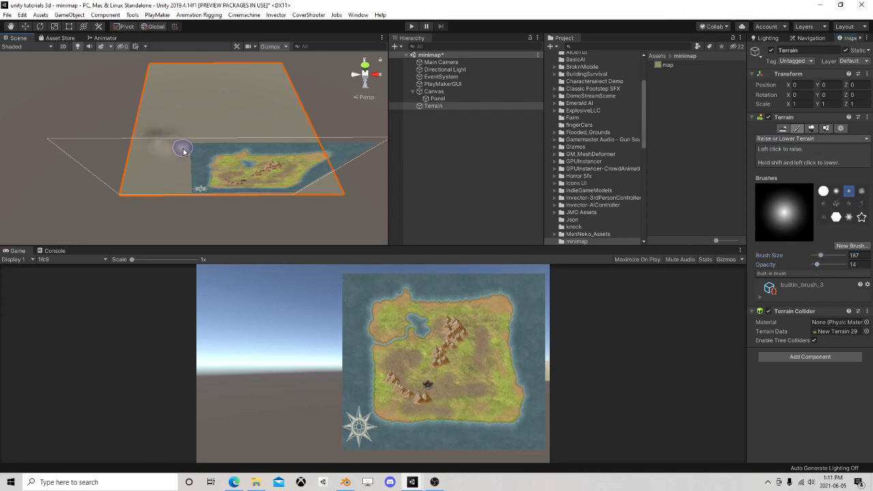
mouse_move(215, 176)
mouse_down()
mouse_move(179, 139)
mouse_move(196, 164)
mouse_up()
mouse_move(226, 91)
mouse_down()
mouse_move(217, 122)
mouse_move(231, 79)
mouse_up()
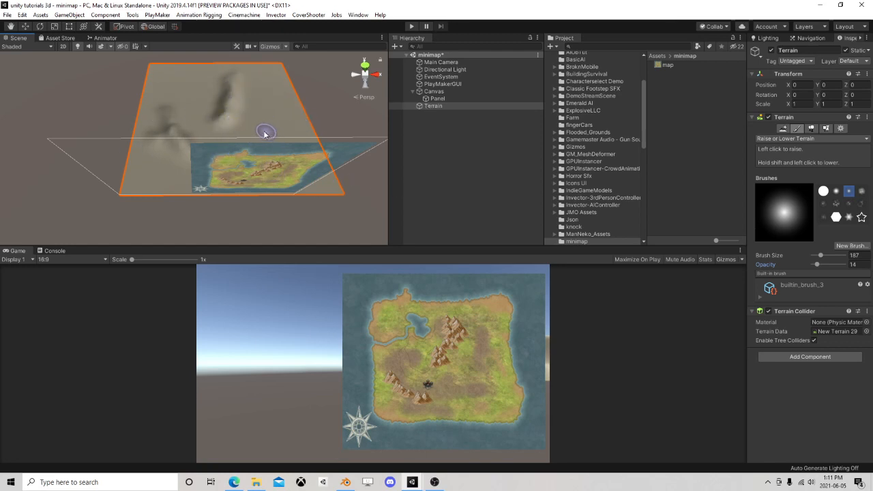
Compare the sculpted terrain ridges with the map image on the canvas from several angles
click(434, 92)
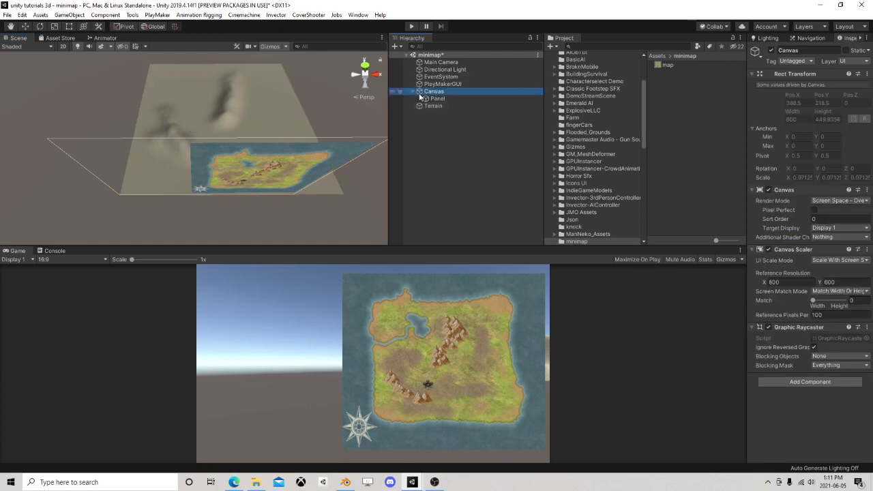
alt+drag(333, 140, 257, 127)
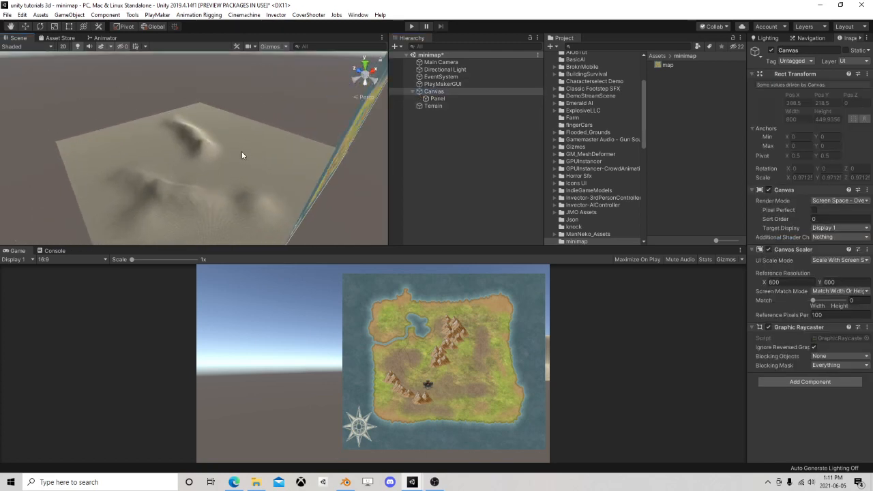
alt+drag(300, 181, 188, 212)
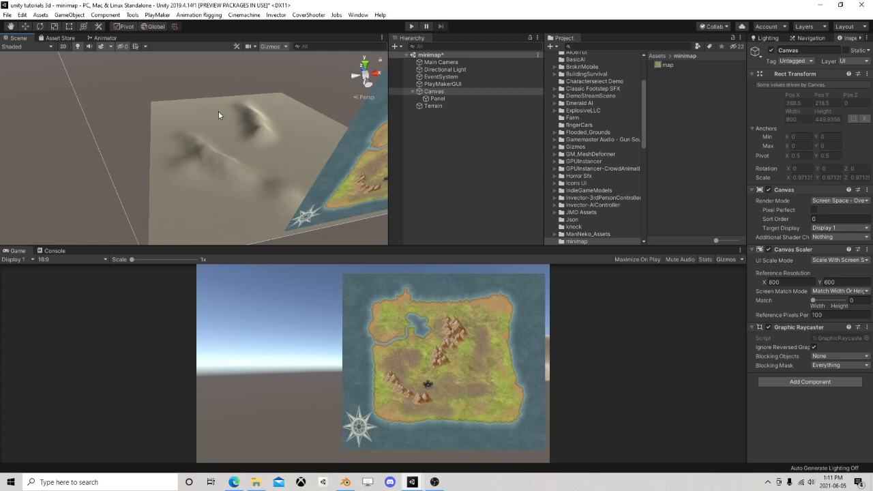
alt+drag(303, 131, 199, 130)
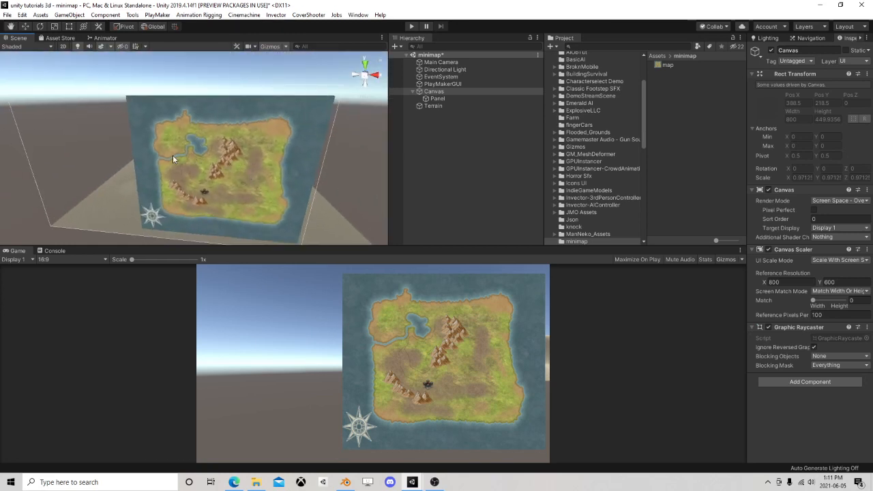
alt+drag(327, 123, 247, 156)
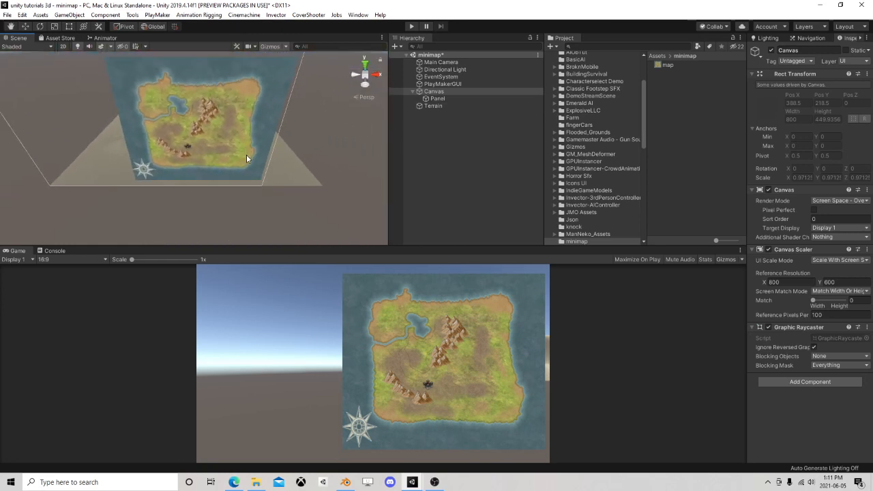
middle_drag(247, 155, 300, 190)
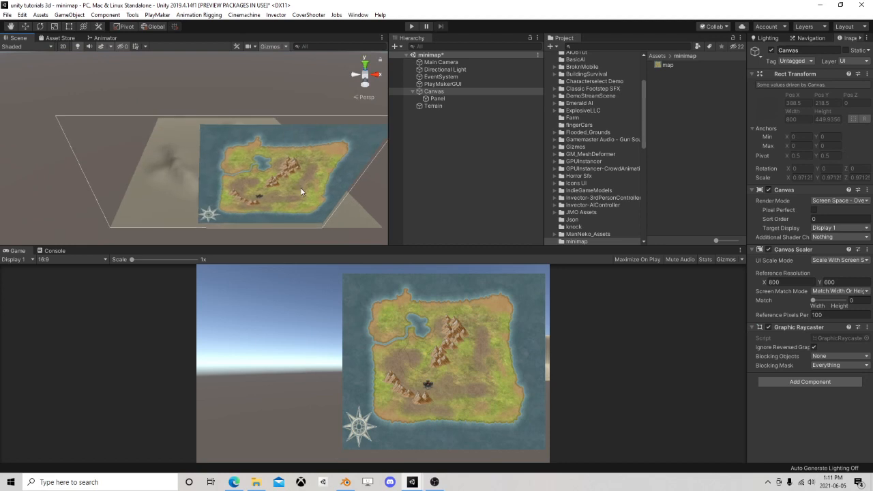
Collapse the Canvas hierarchy and add a 3D capsule to the scene
click(412, 91)
click(106, 15)
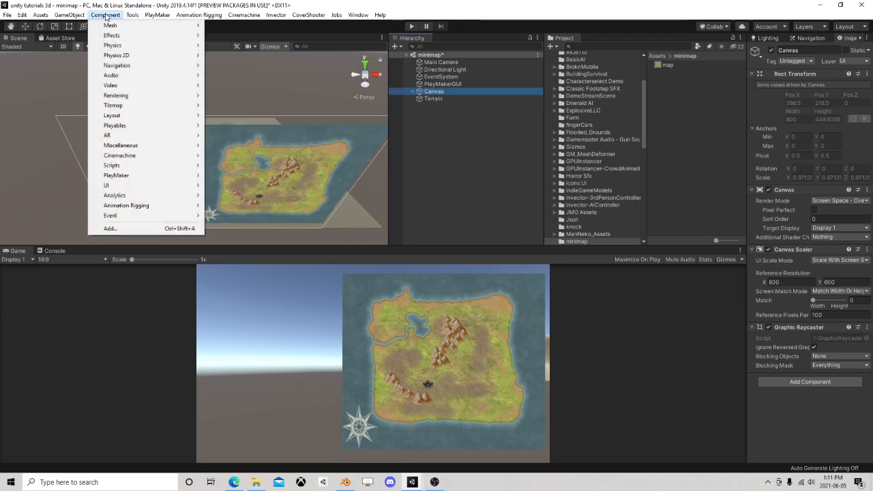
click(106, 15)
click(106, 15)
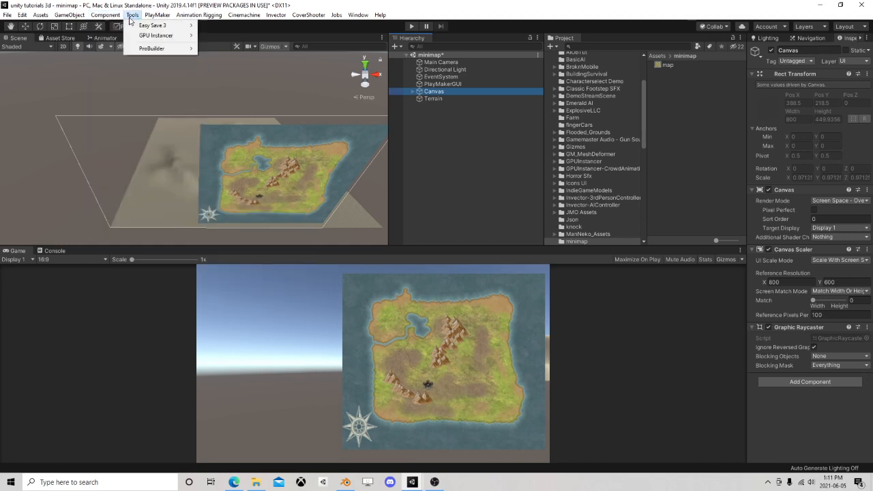
mouse_move(71, 16)
mouse_move(86, 60)
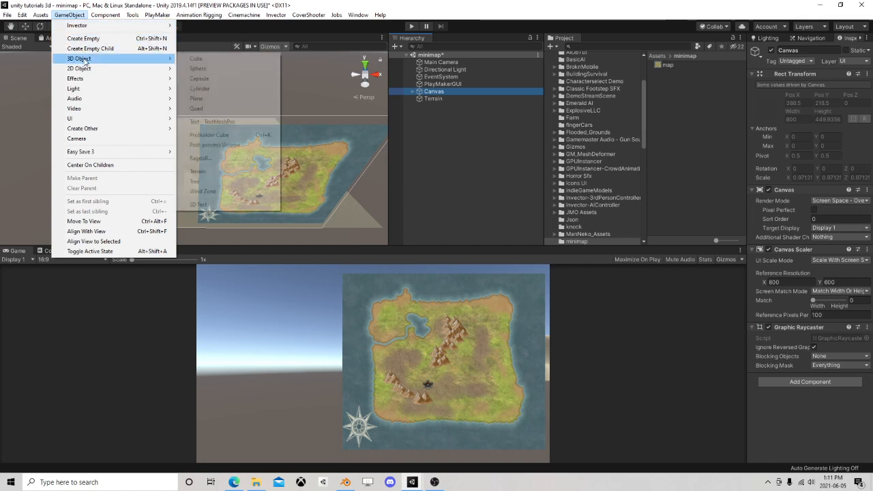
click(225, 78)
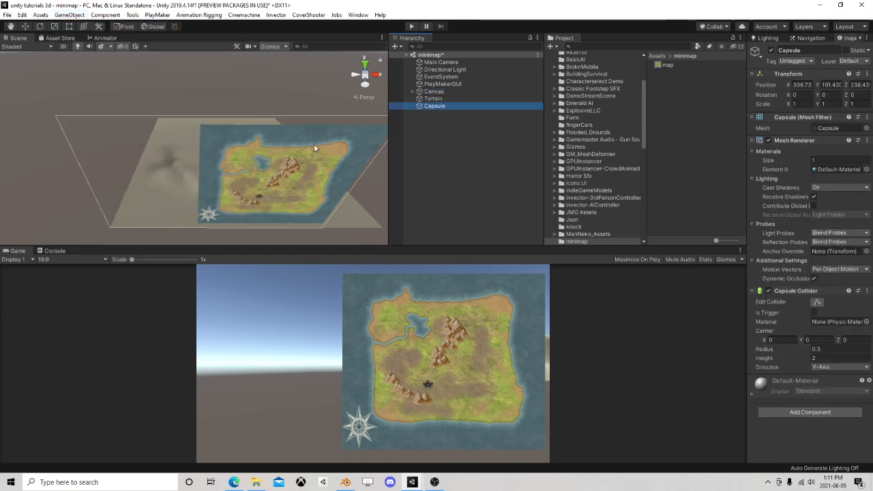
Set the capsule's position to X 0, Y 0, Z 0, at the terrain's corner
click(828, 85)
text(0)
click(809, 85)
text(0)
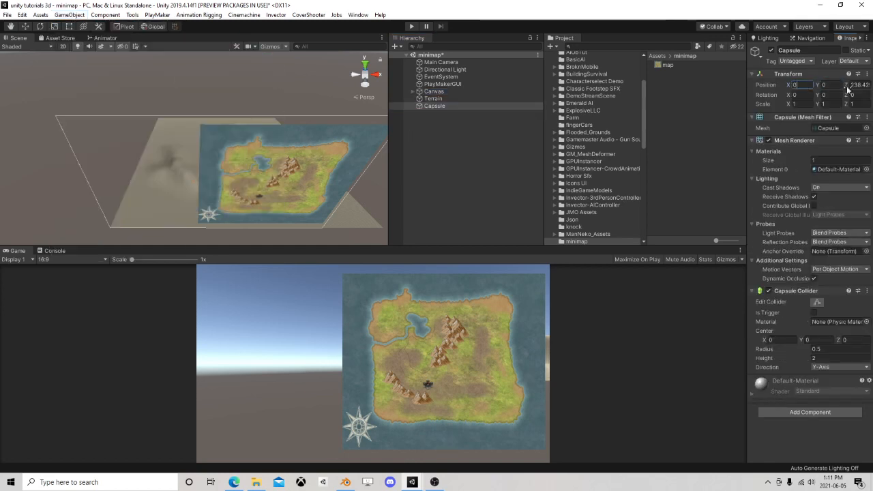
click(859, 85)
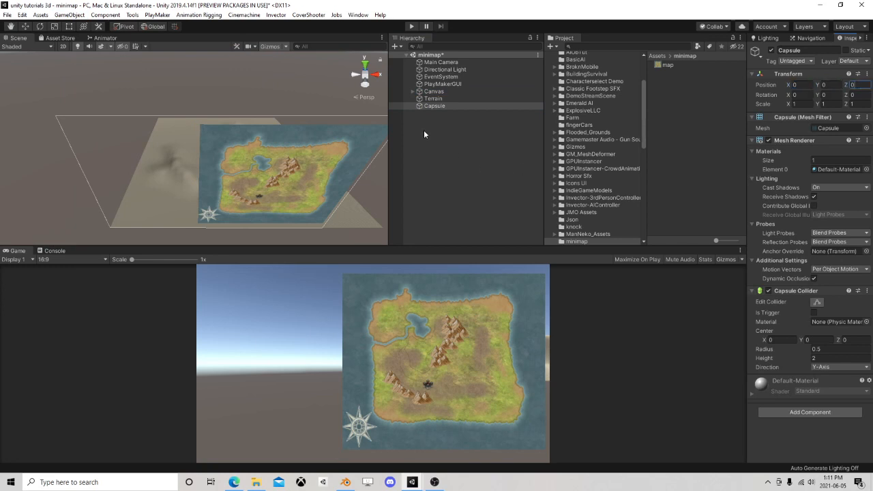
text(0)
click(25, 26)
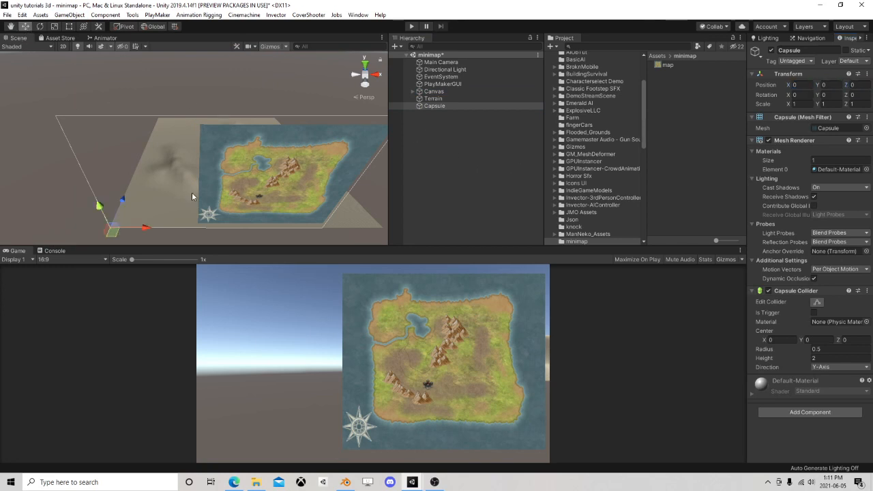
key(f)
Expand the Canvas and add a UI Image as a child of the map Panel
alt+drag(235, 119, 219, 188)
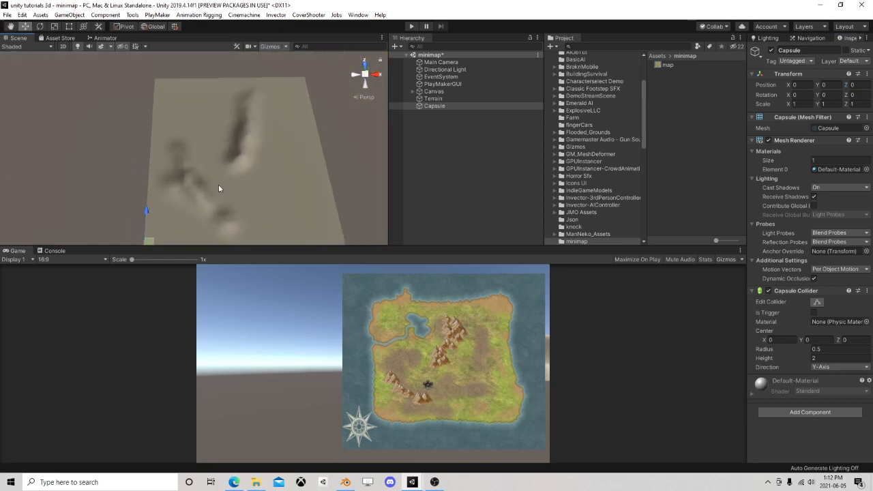
alt+drag(173, 102, 161, 230)
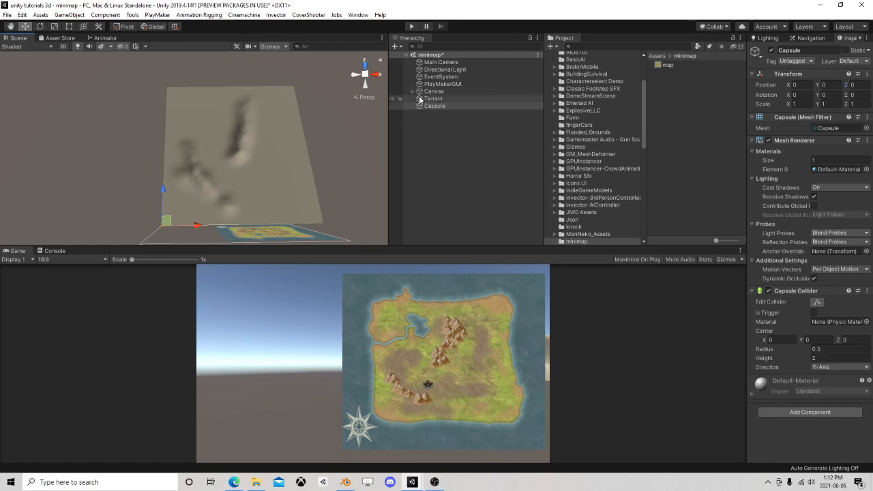
click(442, 100)
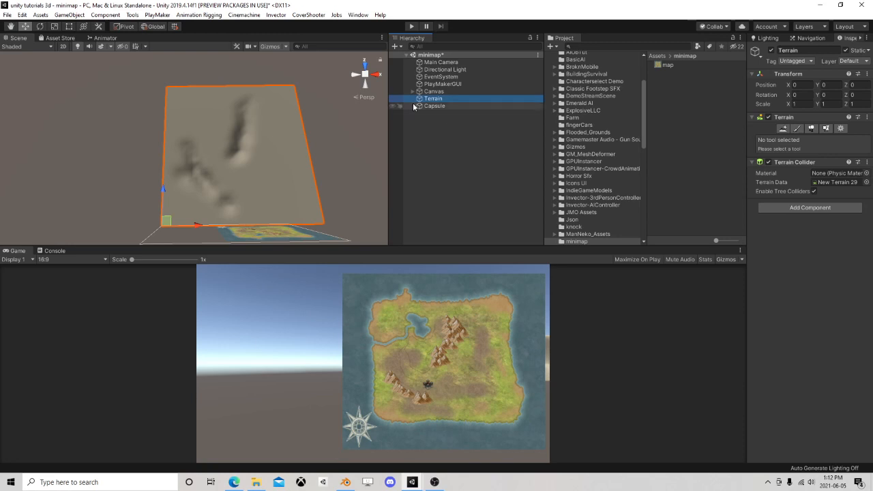
click(412, 91)
click(433, 99)
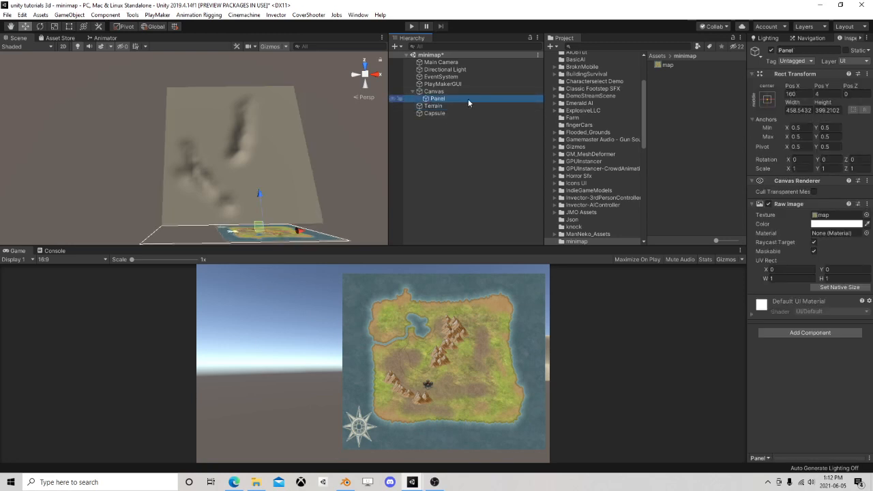
right_click(468, 98)
mouse_move(498, 264)
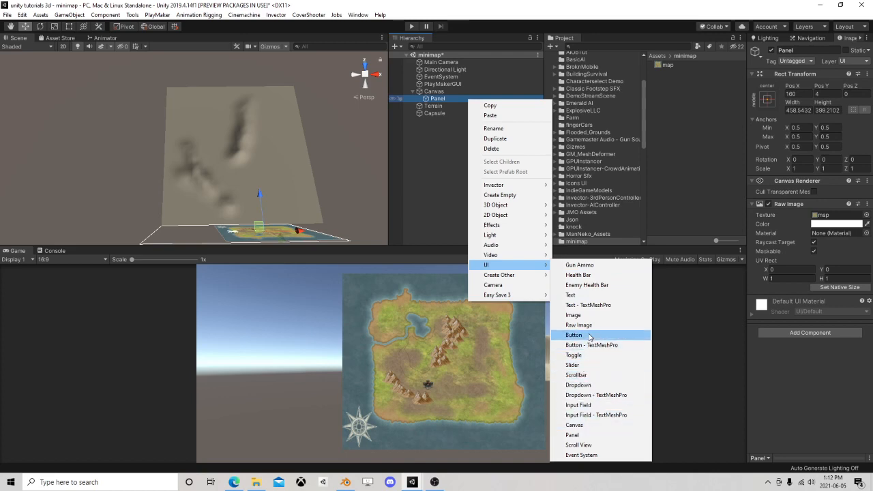
click(574, 315)
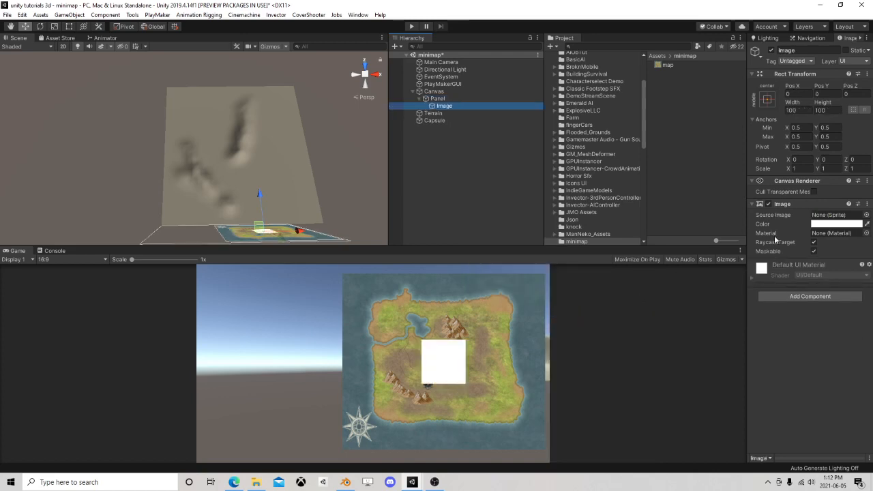
Assign the sarah sprite as the source image of the Panel's child Image
click(866, 214)
scroll(549, 249, down, 1)
scroll(550, 249, down, 6)
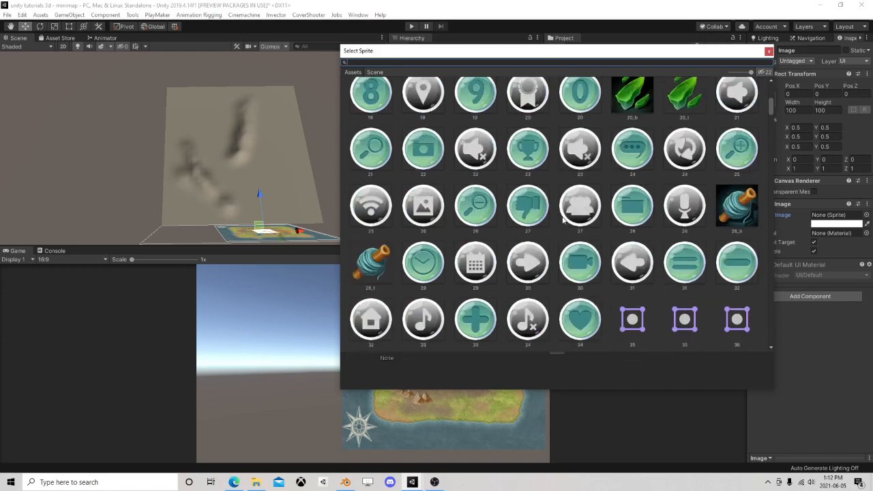
drag(769, 108, 790, 314)
click(476, 225)
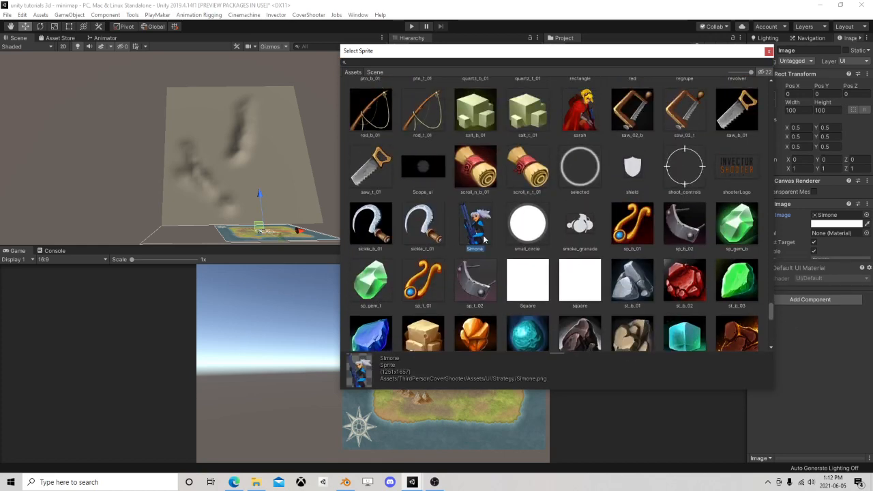
scroll(732, 172, up, 2)
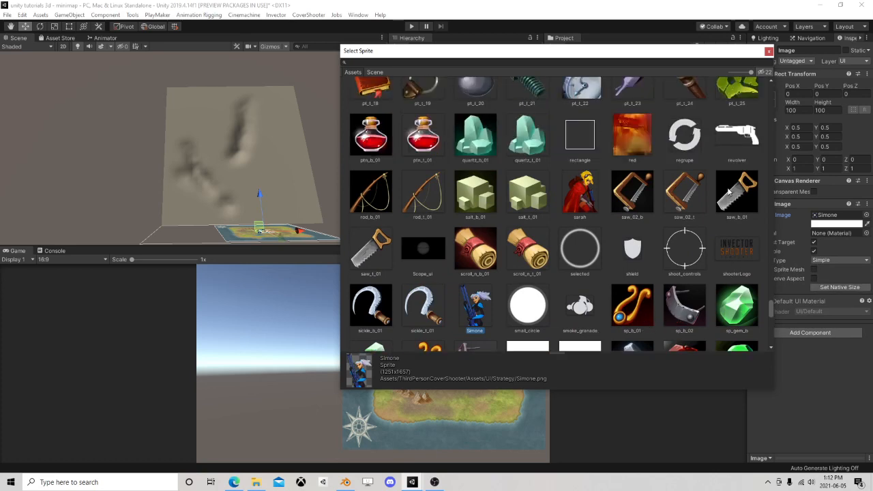
click(581, 196)
scroll(654, 208, up, 5)
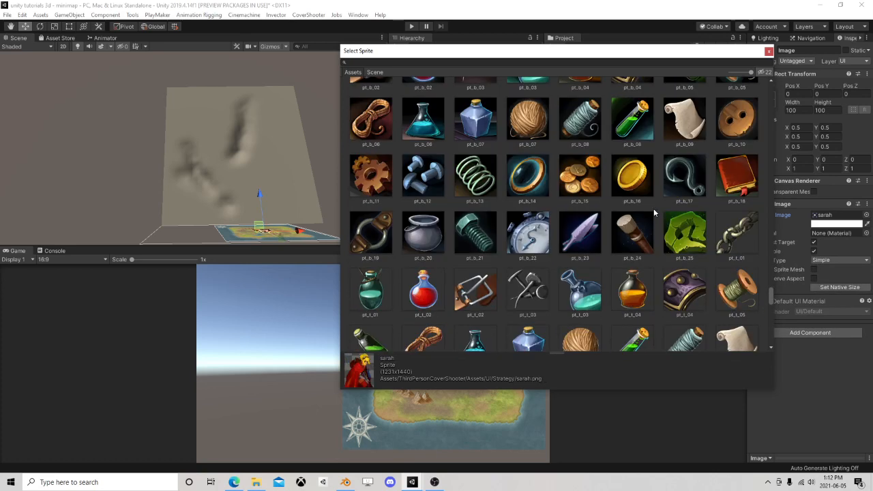
click(769, 51)
scroll(293, 201, up, 3)
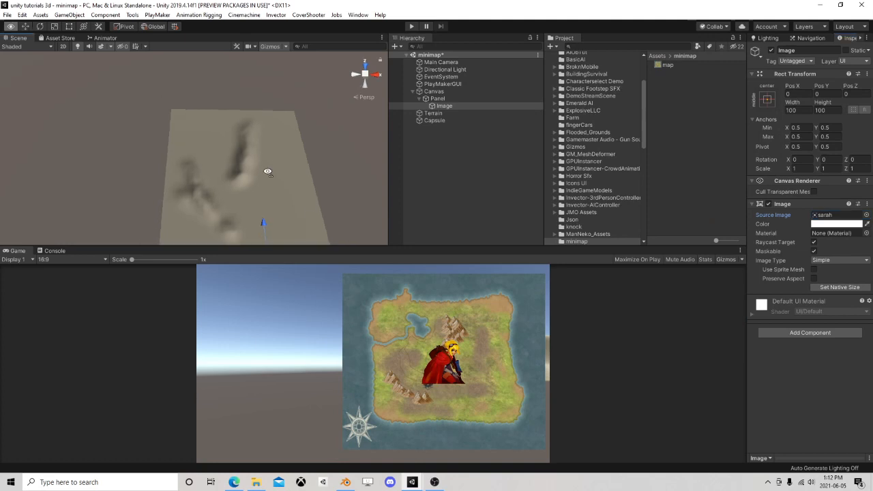
Try a width and height of 10 for the Panel's child Image
middle_drag(293, 201, 271, 58)
middle_drag(265, 167, 254, 127)
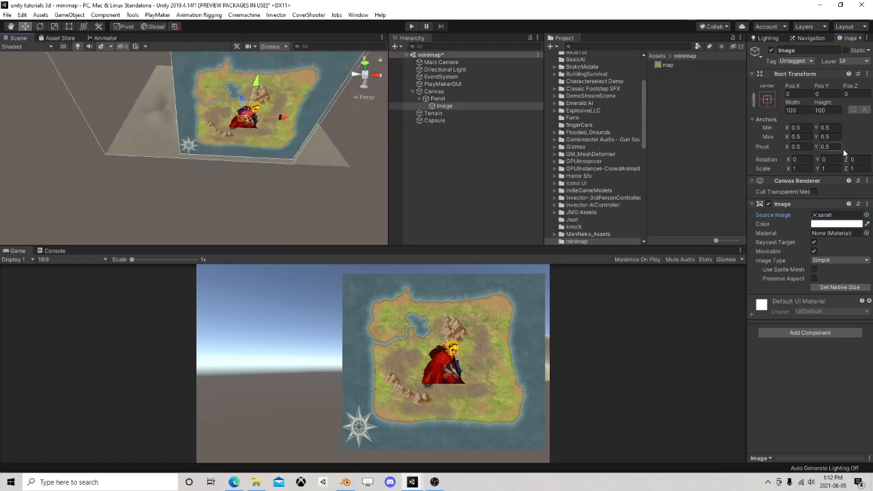
click(802, 110)
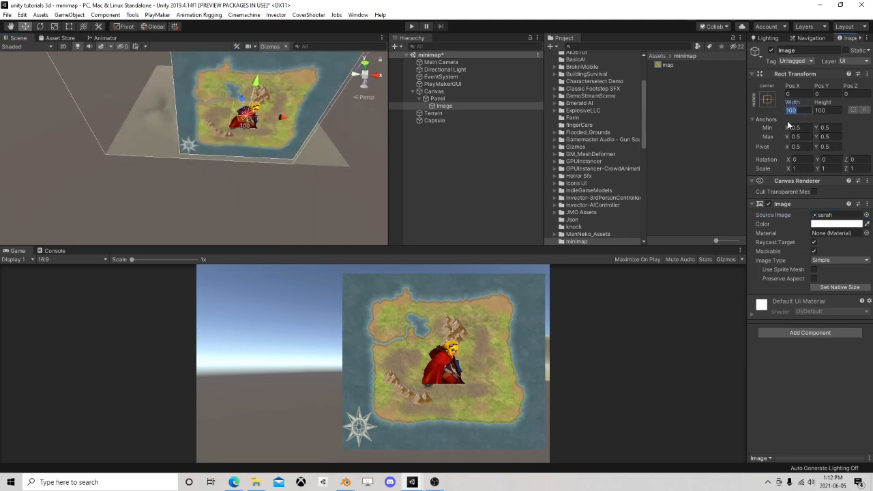
text(10)
click(828, 110)
text(10)
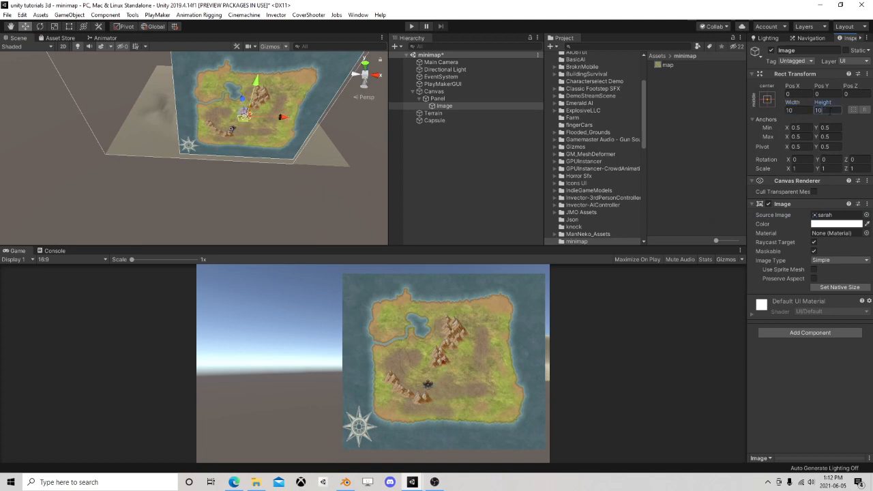
Set the width and height of the Panel's child Image to 25
click(806, 113)
text(2)
text(25)
click(517, 107)
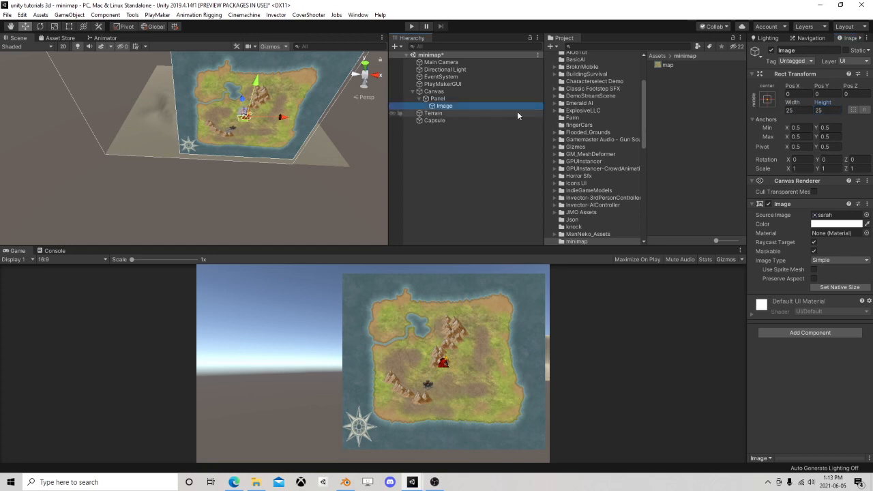
Examine where the character icon sits on the map compared with the capsule at the terrain's corner
right_drag(370, 169, 344, 141)
middle_drag(344, 141, 310, 115)
scroll(286, 168, up, 2)
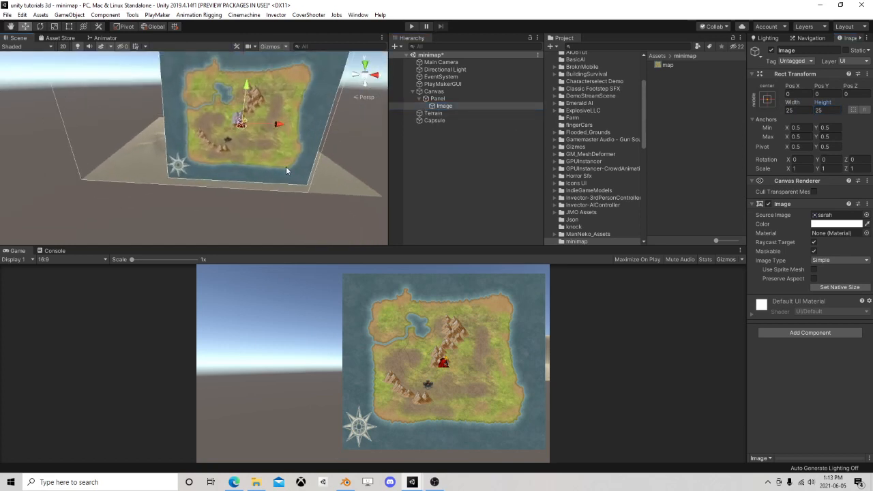
right_drag(286, 167, 284, 145)
scroll(284, 145, up, 2)
middle_drag(281, 163, 265, 146)
right_drag(265, 170, 266, 156)
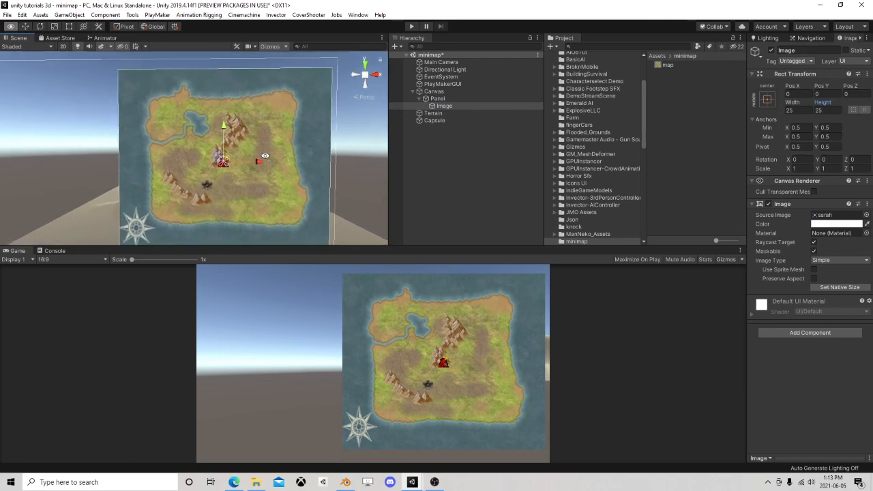
click(443, 106)
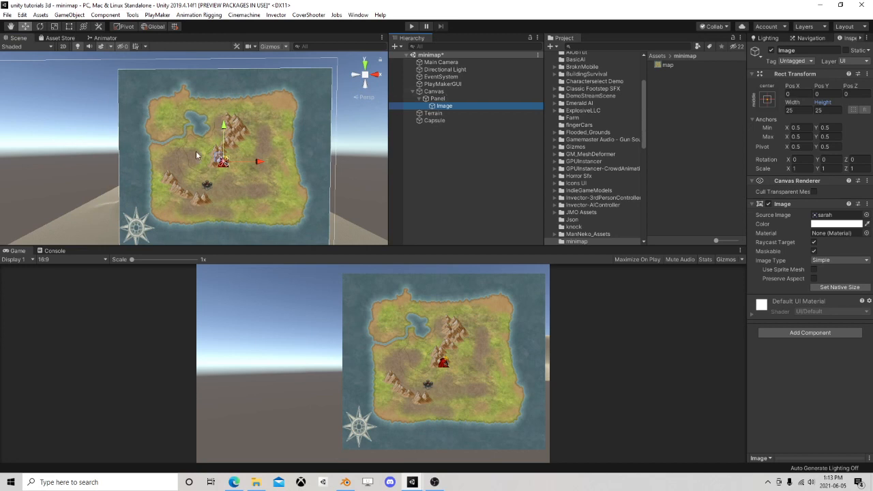
right_drag(196, 151, 162, 196)
scroll(162, 197, down, 2)
middle_drag(163, 197, 198, 189)
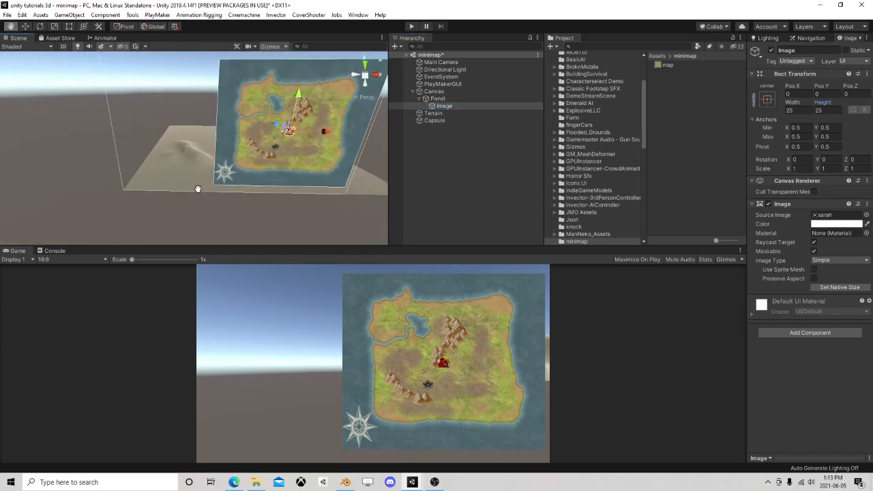
click(430, 120)
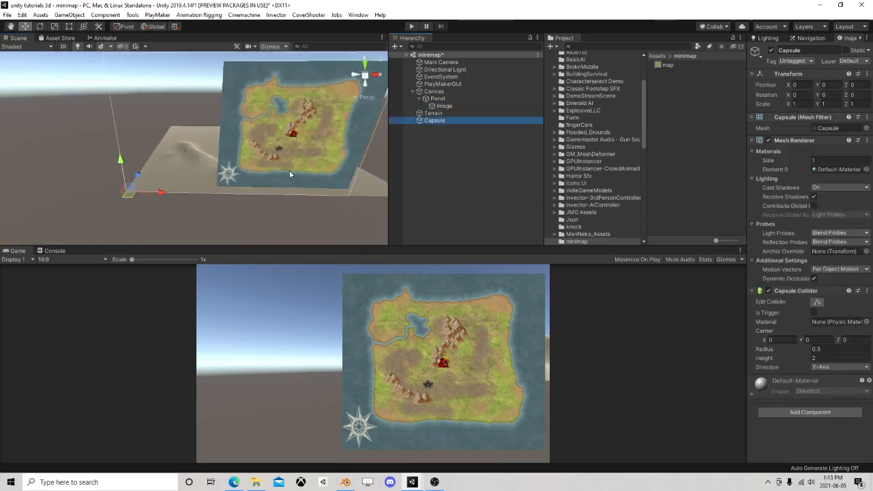
Anchor the character Image to the bottom left of the Panel and set its Pos X and Pos Y to 0
click(462, 108)
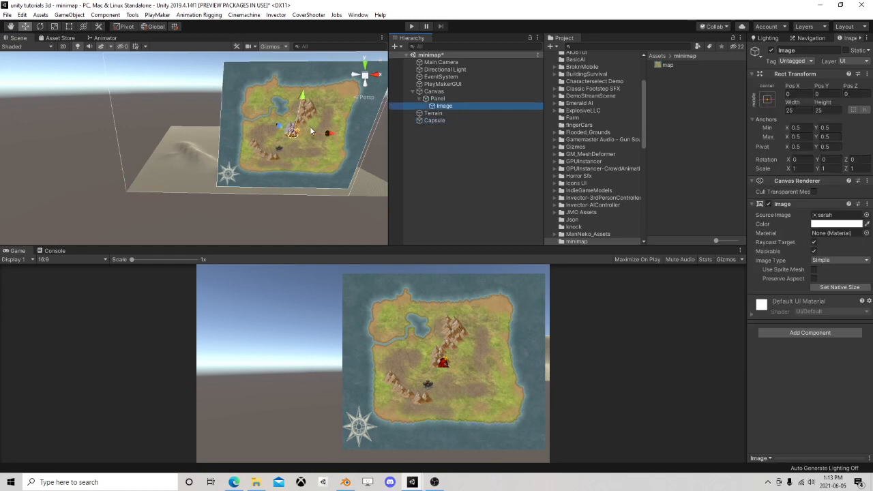
click(766, 100)
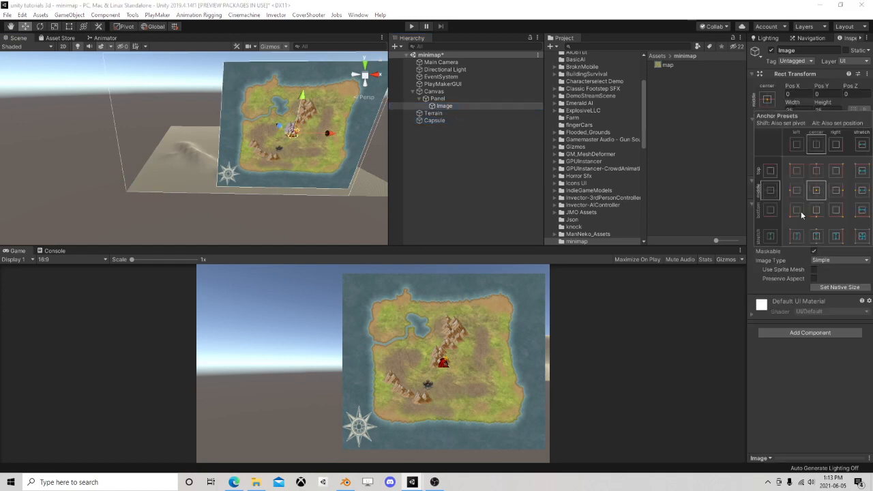
click(797, 210)
click(796, 93)
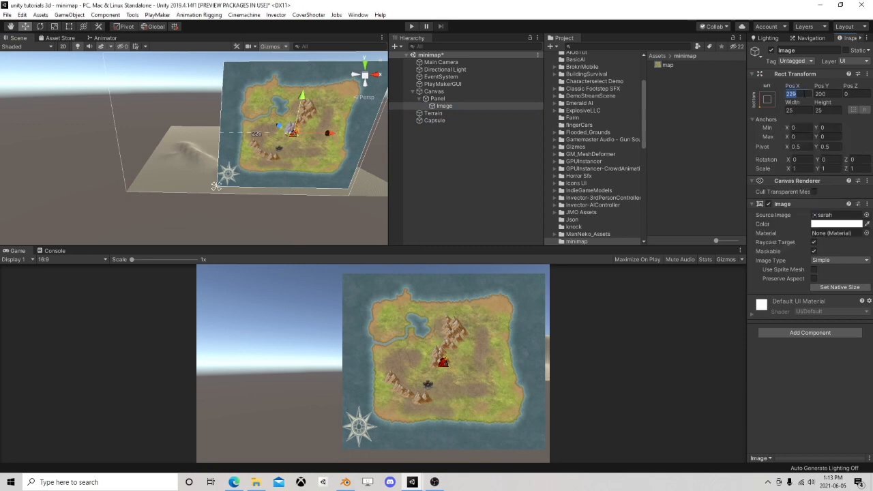
text(0)
key(Tab)
text(0)
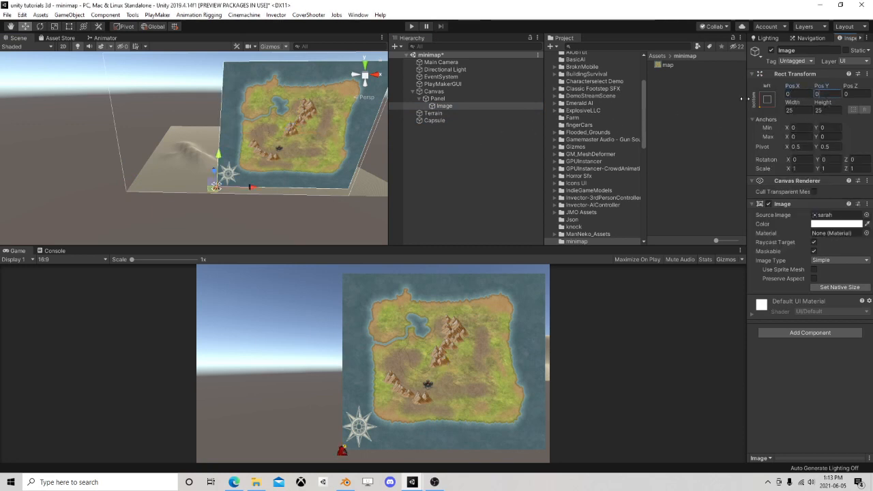
Create an empty GameObject at the Image, move it directly under the Panel, and make the Image its child
click(445, 107)
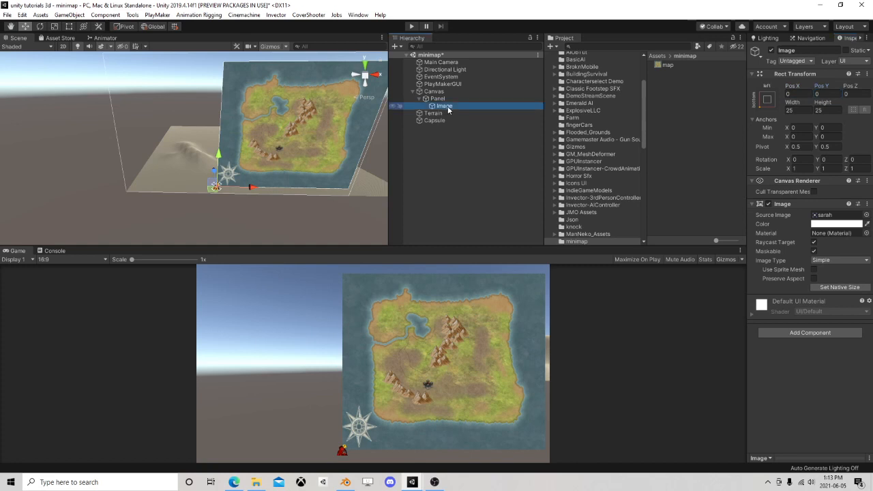
right_click(448, 109)
click(482, 203)
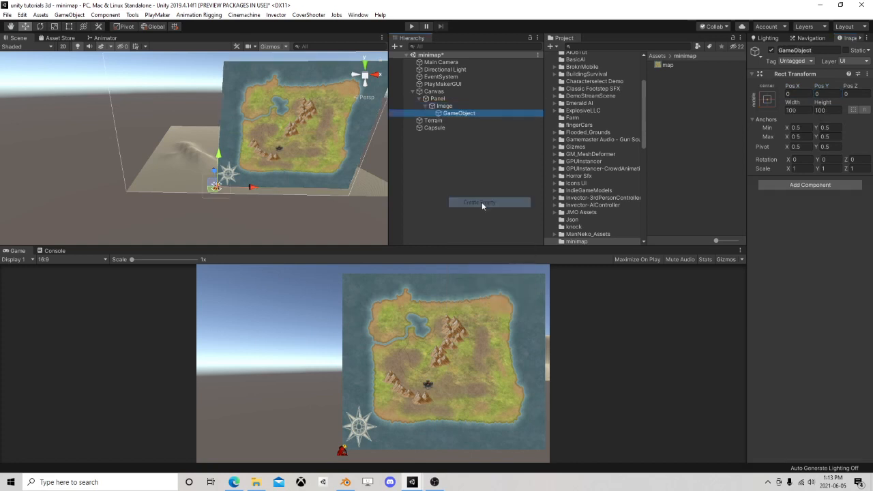
drag(460, 114, 441, 104)
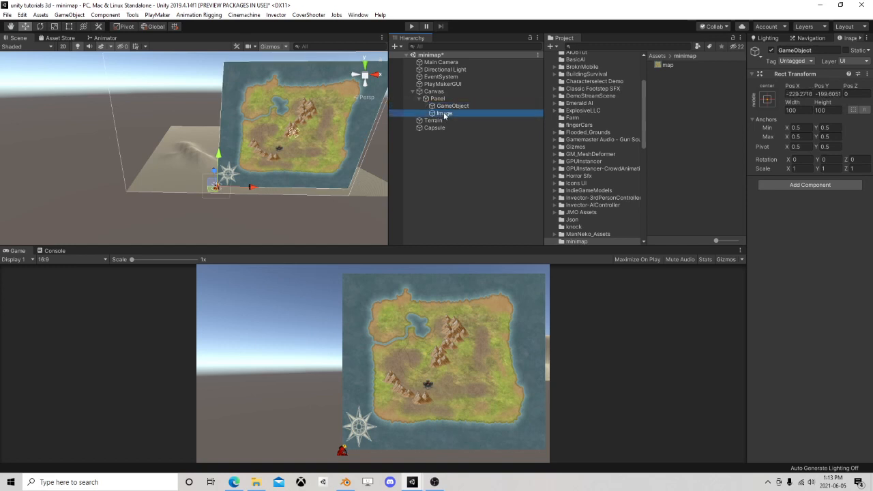
click(474, 112)
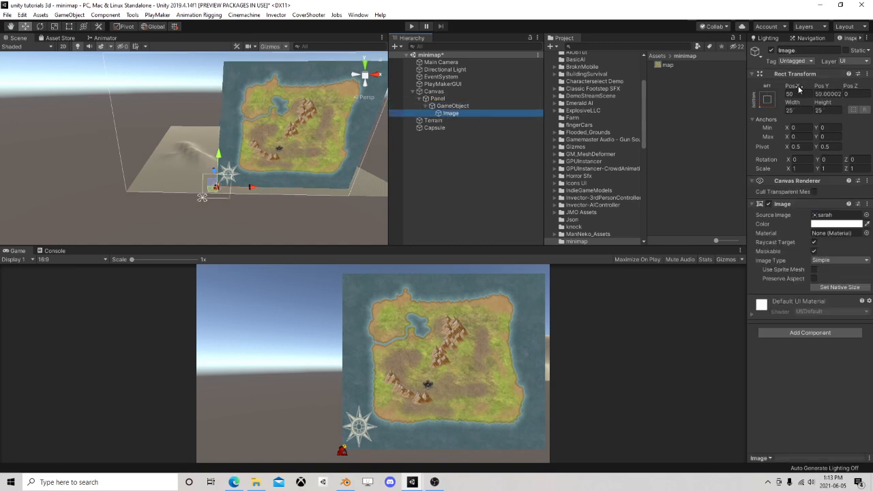
Set the Image's Pos X to 0 inside its parent GameObject
click(795, 94)
text(0)
key(Tab)
Anchor the parent GameObject to the bottom left of the Panel, with Pos X and Pos Y at 0
click(452, 106)
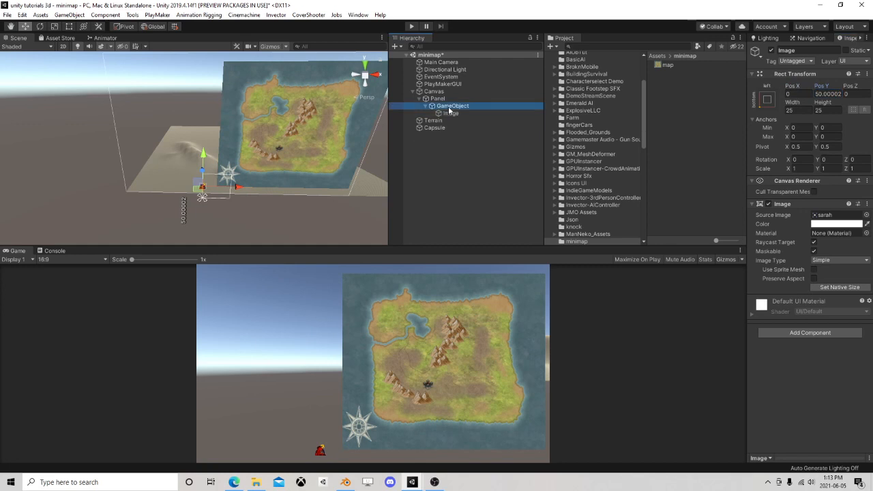
click(798, 93)
key(Tab)
text(0)
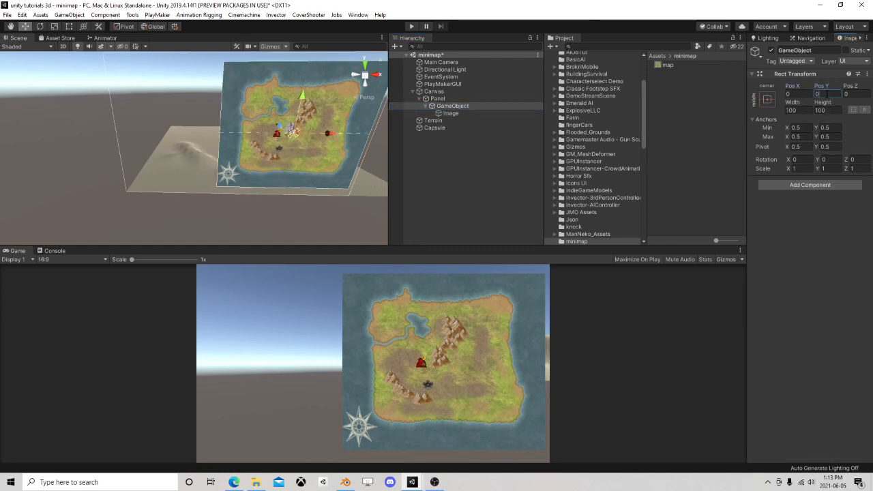
click(767, 99)
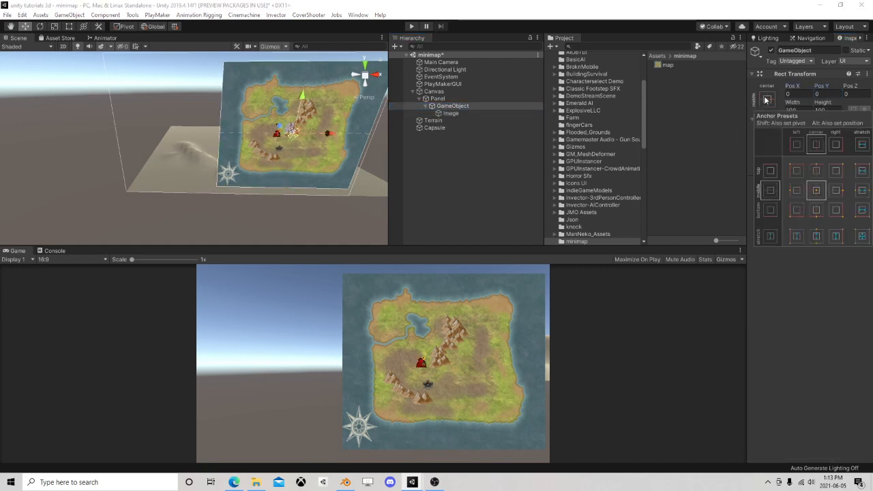
alt+click(796, 210)
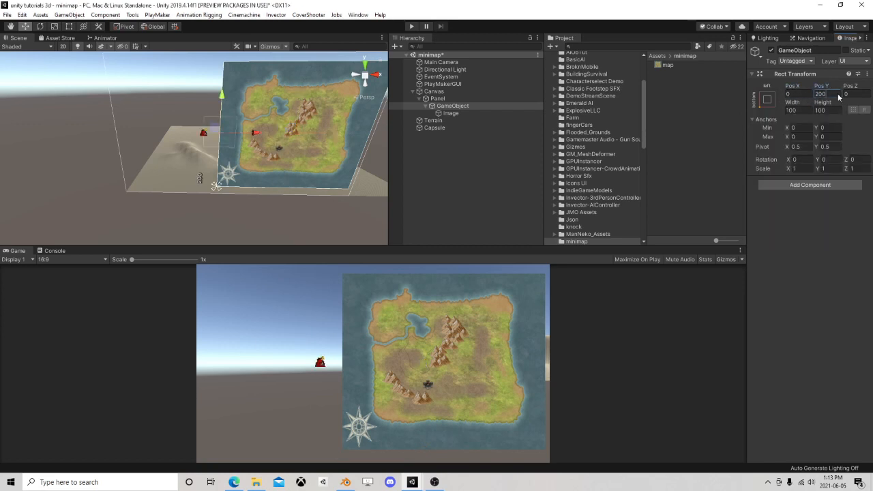
Anchor the Image to the middle center of its parent GameObject and set its Pos X and Pos Y to 0
click(451, 114)
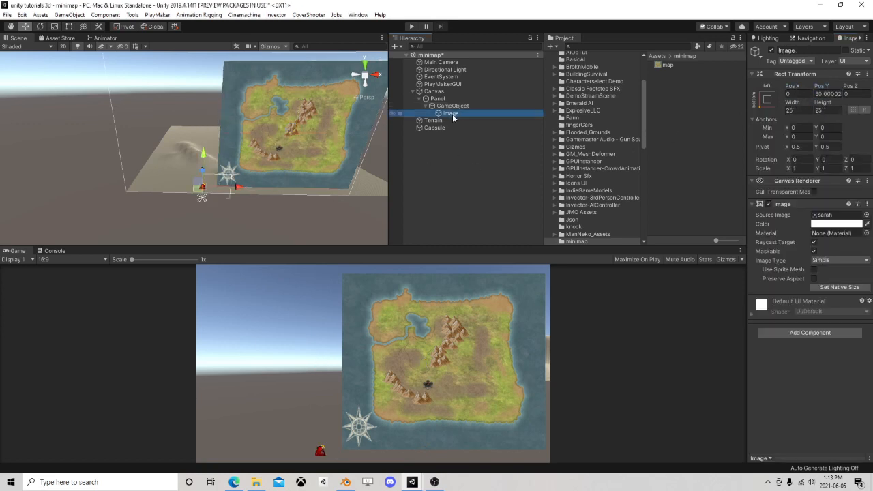
click(828, 94)
text(0)
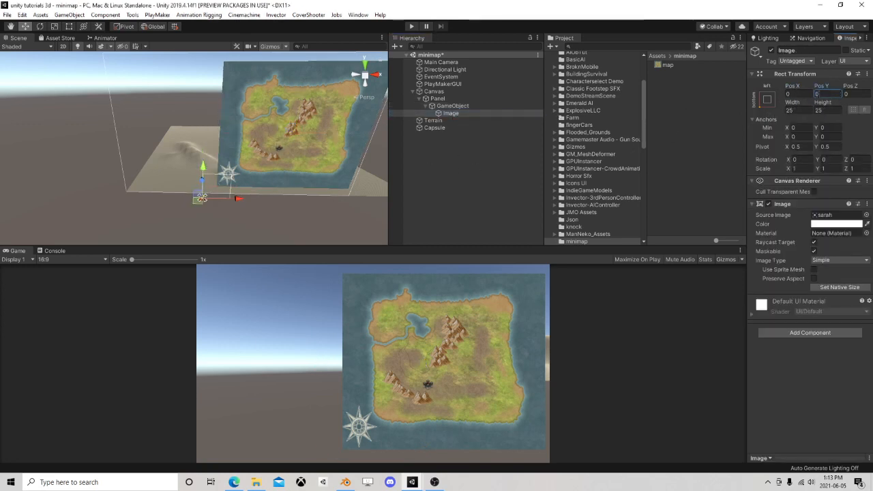
click(766, 99)
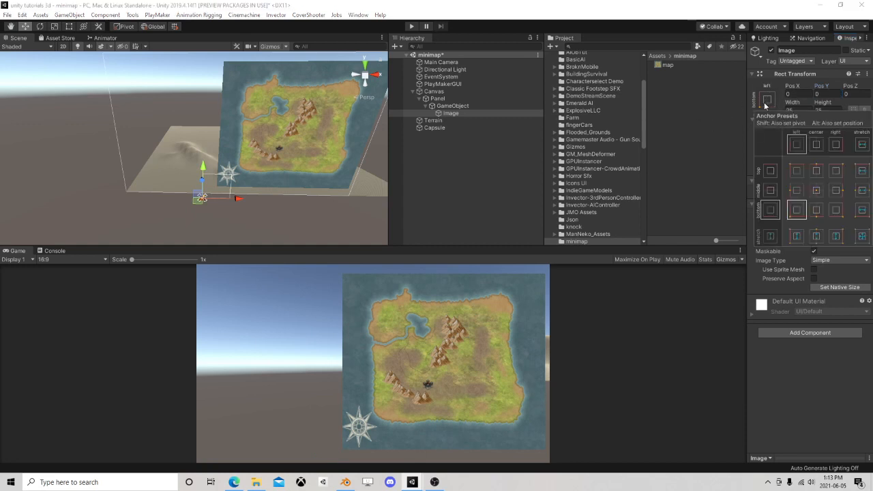
click(818, 182)
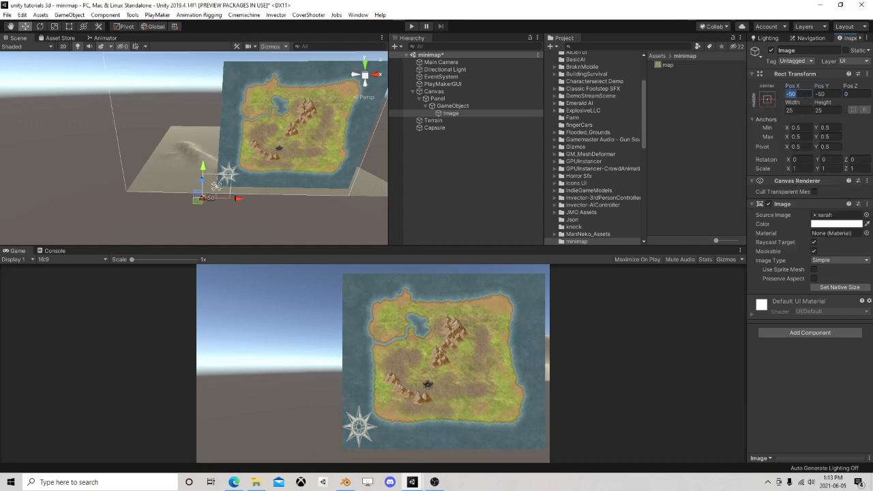
text(0)
key(Tab)
text(0)
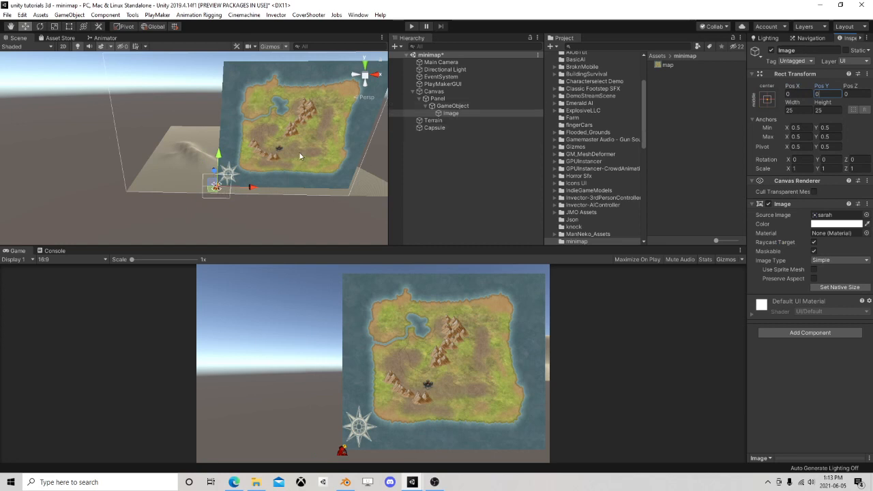
Examine the Terrain's mesh resolution settings for its width and length
right_drag(296, 146, 334, 129)
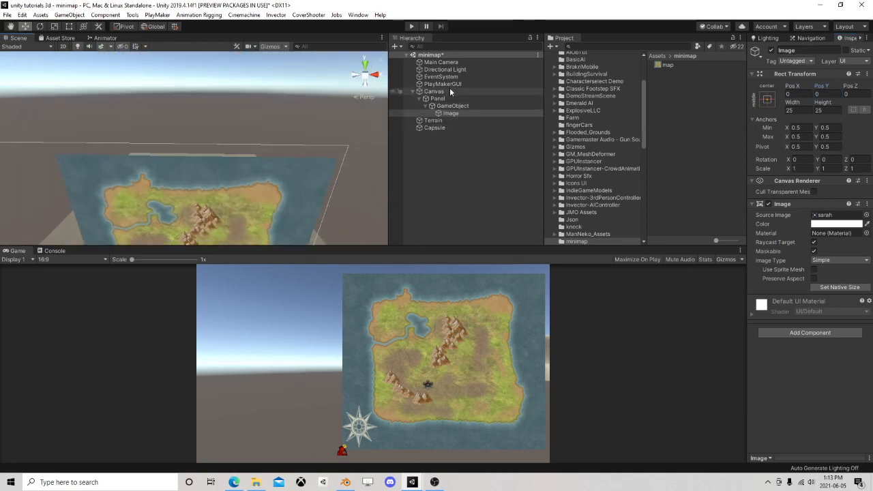
click(433, 120)
right_drag(171, 153, 119, 133)
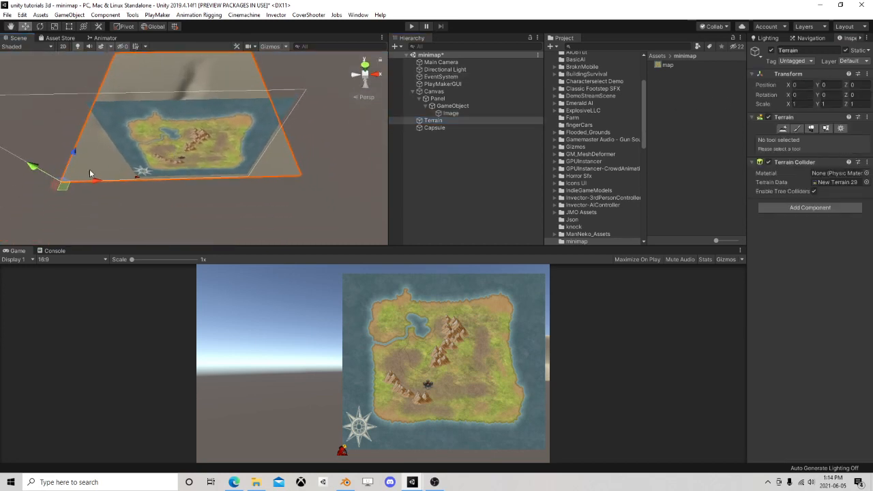
click(841, 128)
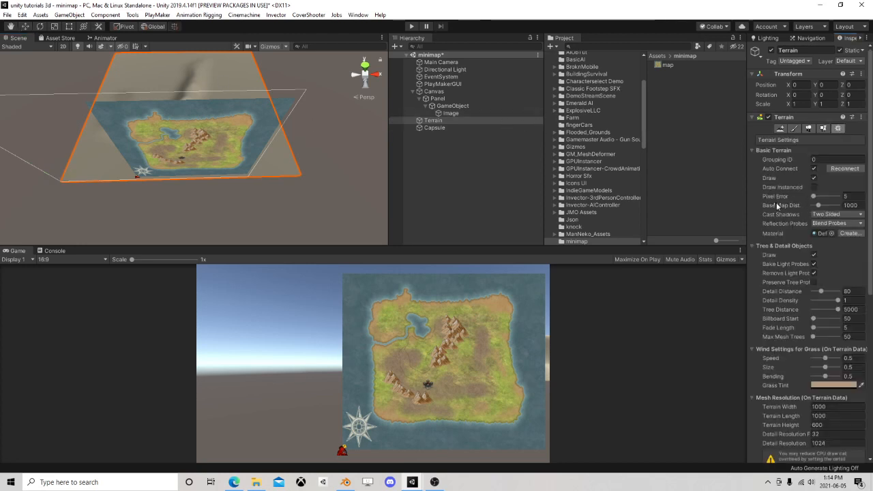
scroll(811, 224, down, 3)
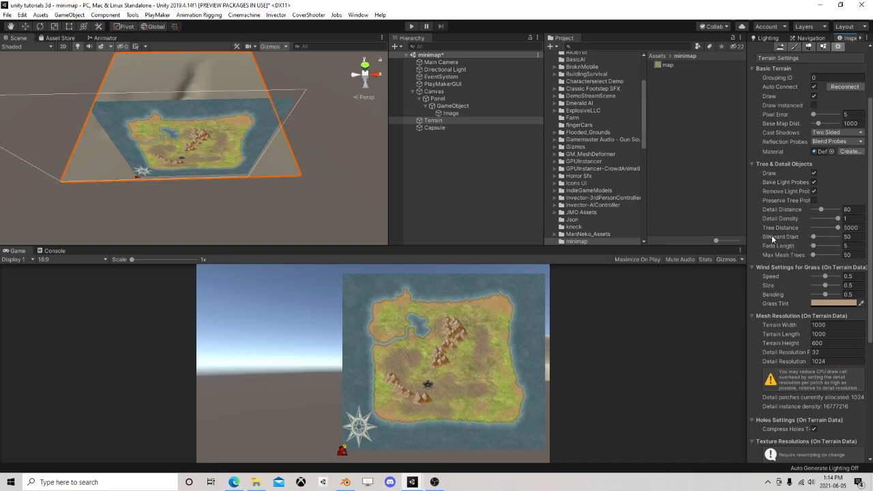
scroll(784, 241, down, 6)
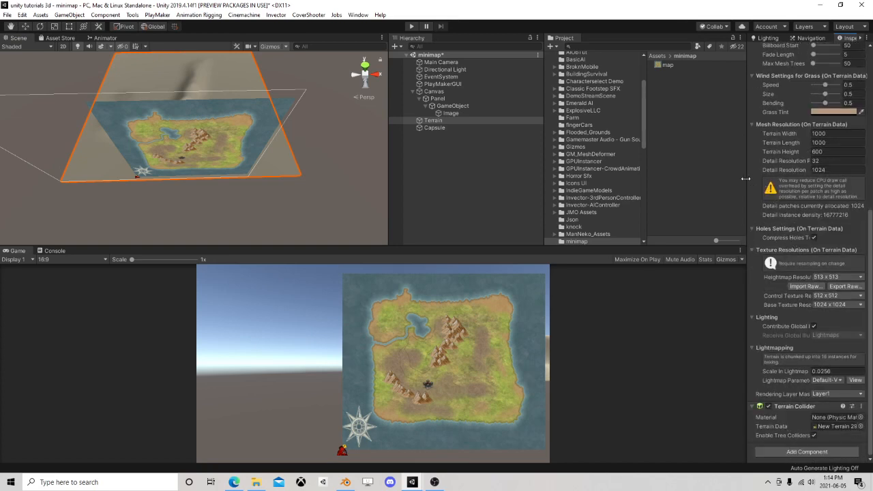
drag(746, 178, 679, 197)
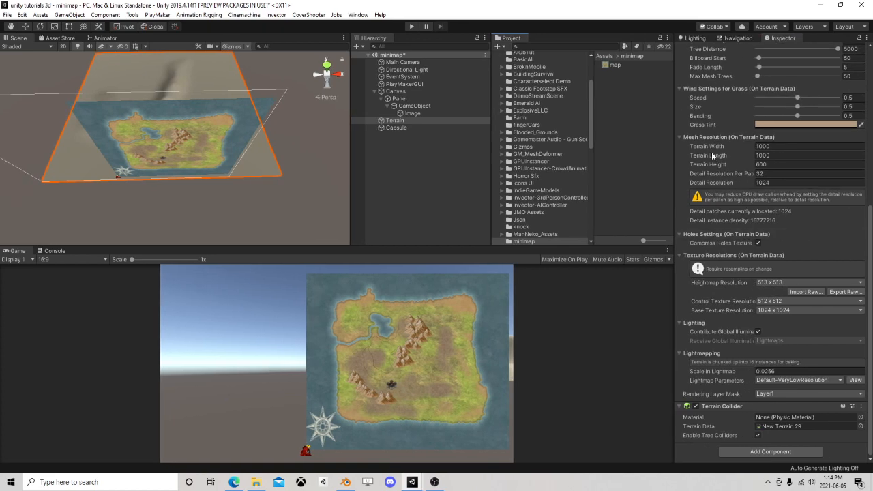
drag(670, 164, 748, 165)
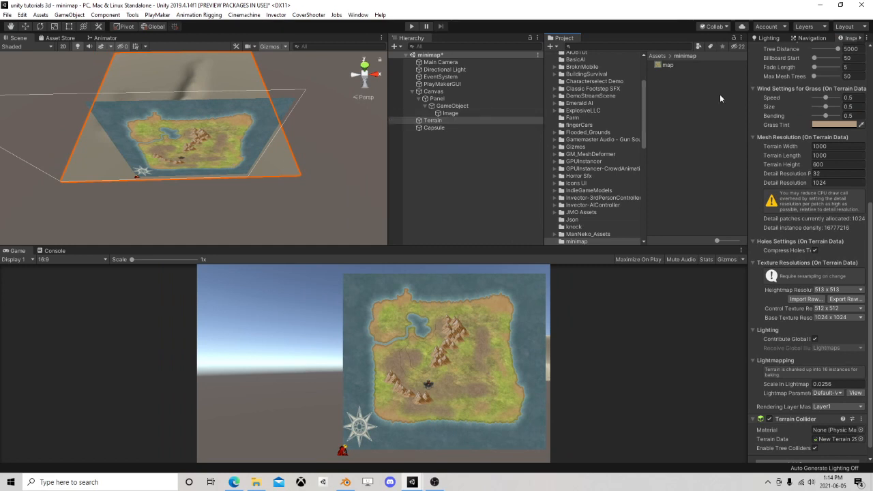
Move the Terrain to Position X -500 and Z -500 so its centre sits at the world origin
scroll(805, 136, up, 10)
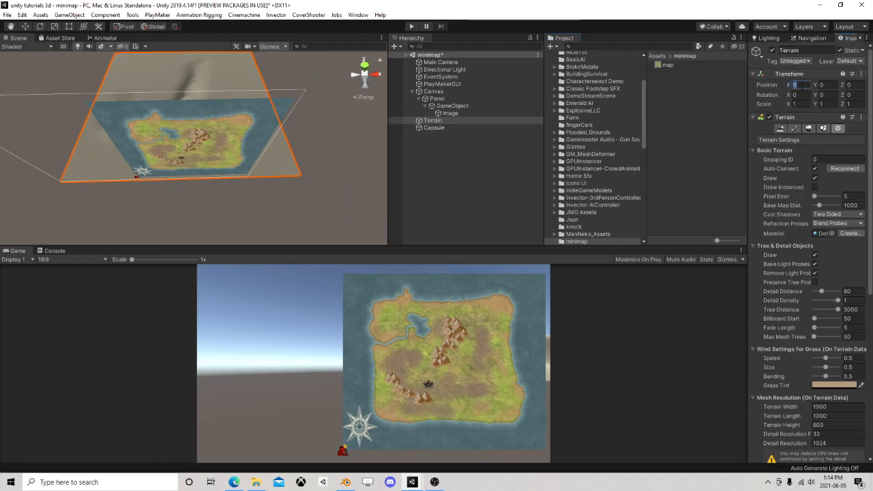
text(-500)
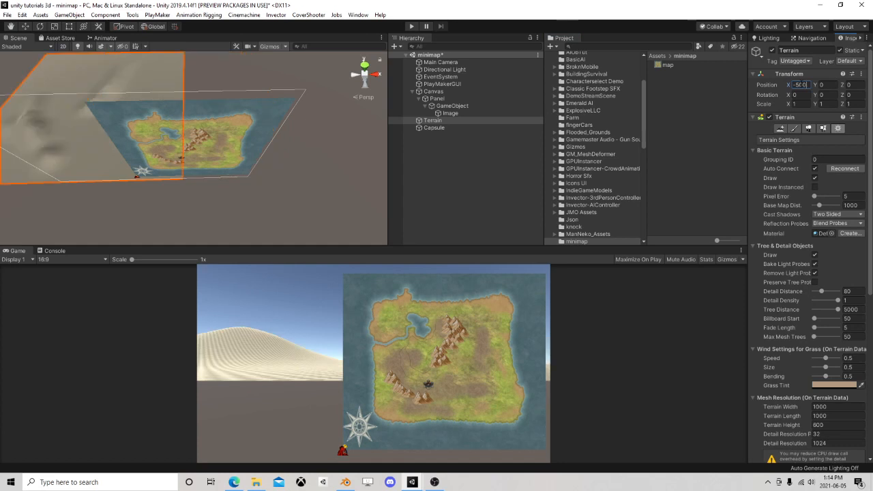
click(861, 85)
text(-500)
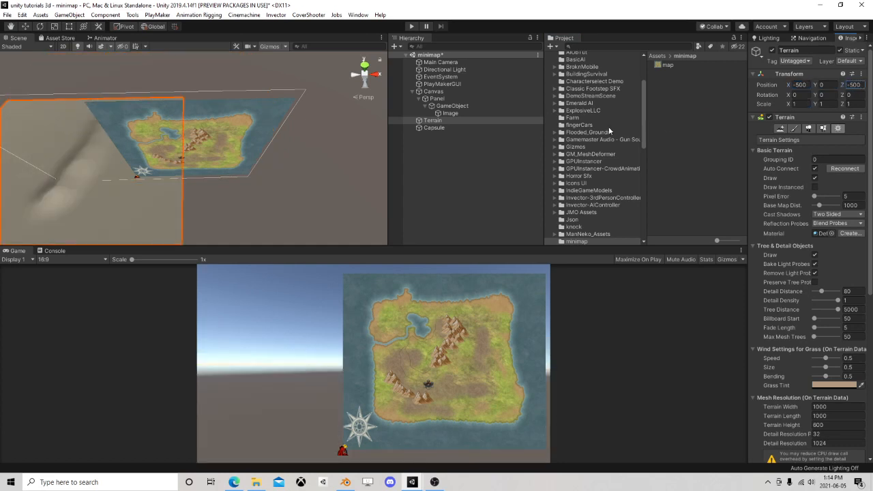
click(435, 128)
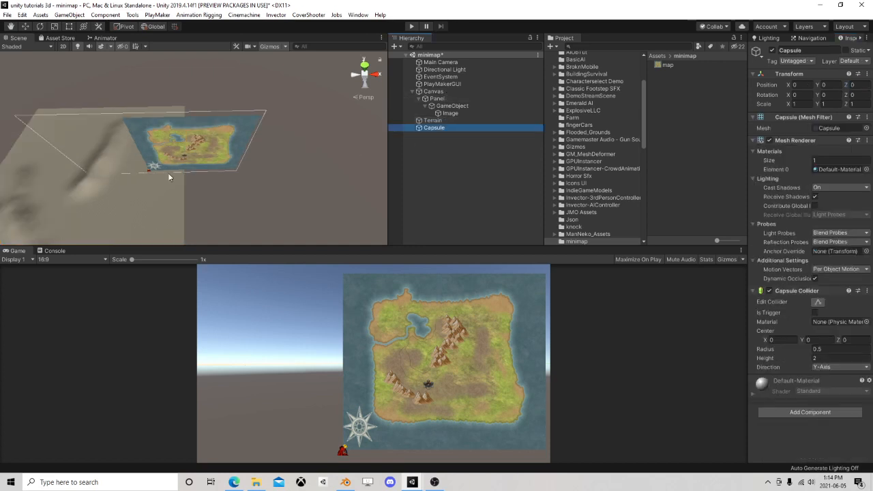
middle_drag(168, 172, 242, 143)
scroll(243, 143, up, 2)
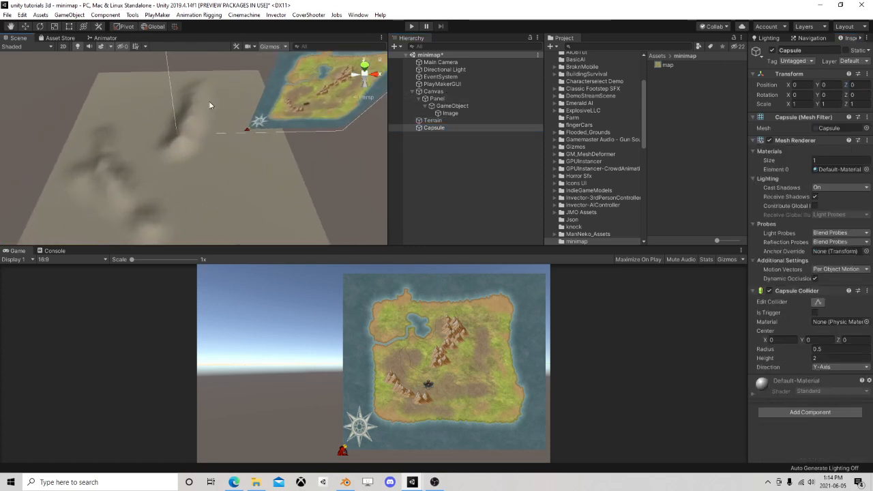
Move the Image out of its parent GameObject to sit directly under the Panel, and delete the empty GameObject
drag(443, 113, 449, 108)
click(452, 114)
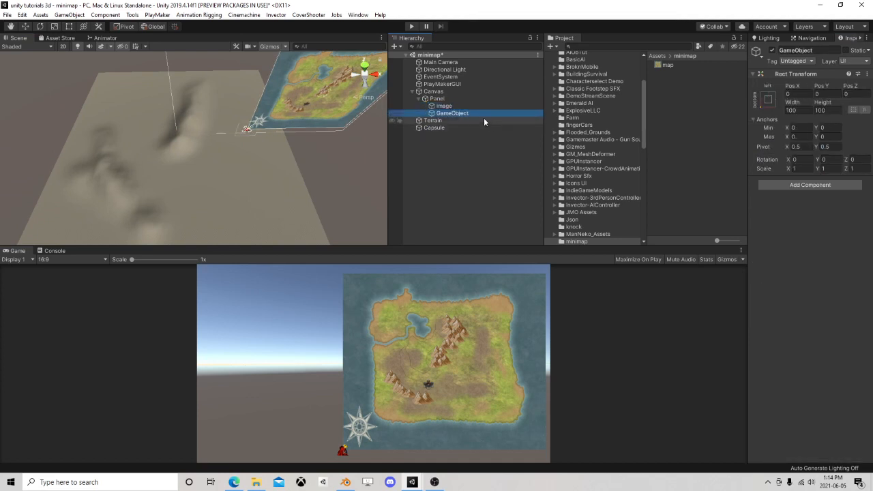
key(Delete)
Centre the character Image on the map Panel by setting its Pos X and Pos Y to 0
click(441, 107)
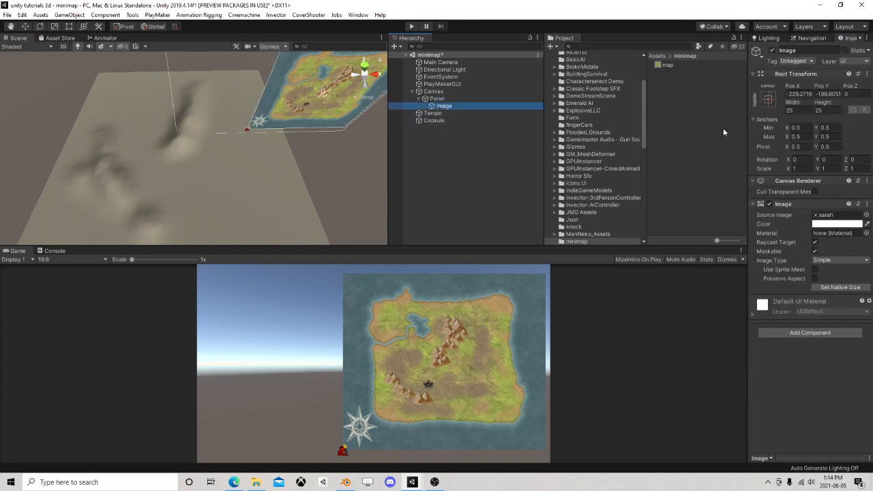
click(797, 94)
text(0)
key(Tab)
text(0)
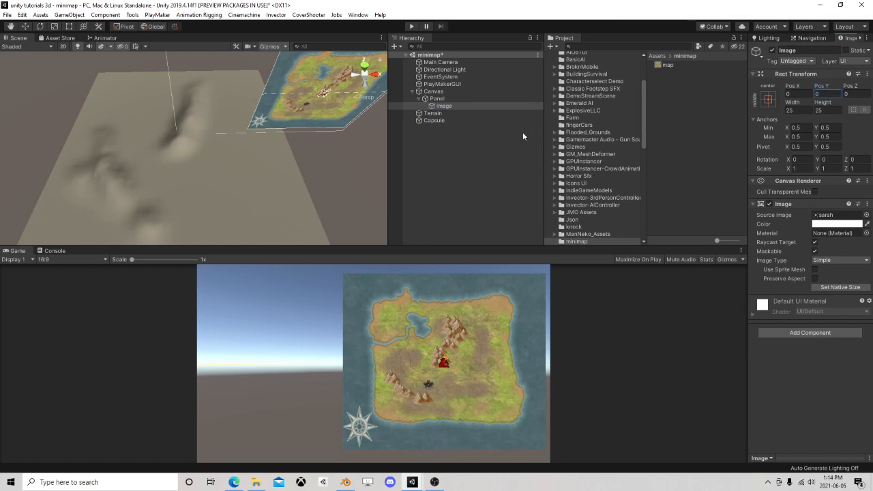
right_drag(302, 151, 381, 135)
click(437, 121)
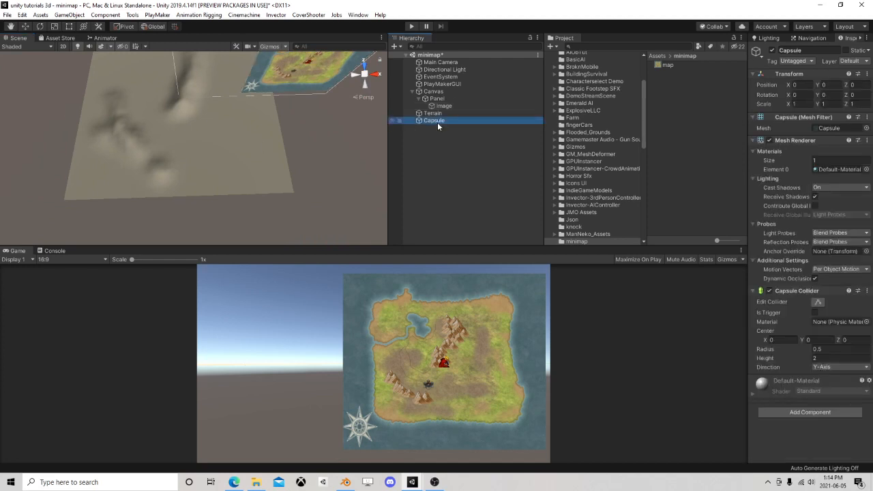
click(443, 107)
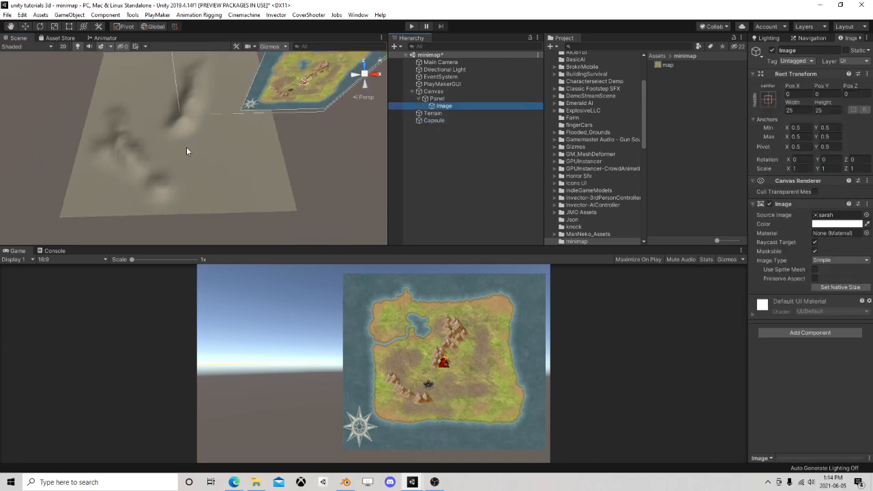
Add a PlayMakerFSM component to the Canvas, name it openclose and open it for editing
click(445, 91)
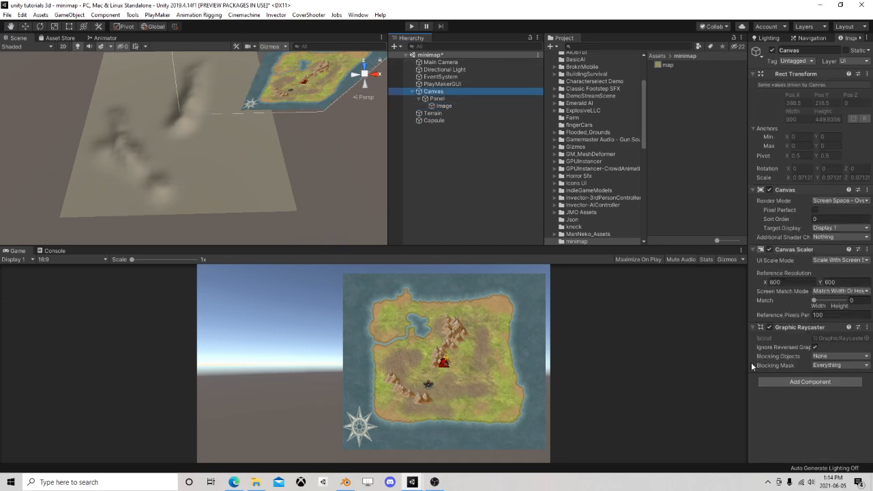
click(802, 383)
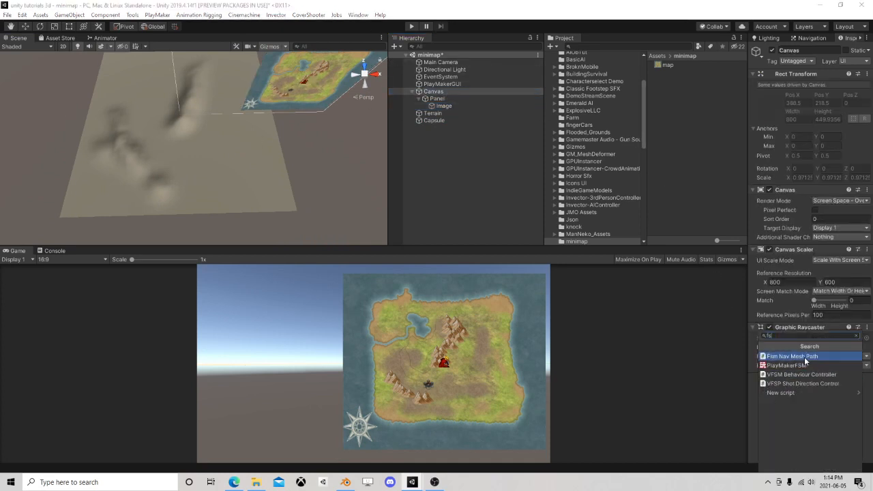
click(795, 365)
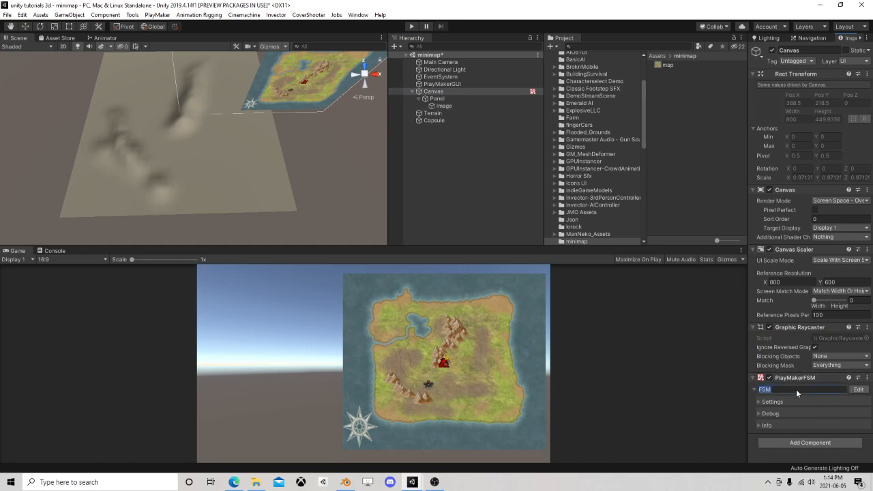
click(800, 389)
text(openclose)
click(858, 389)
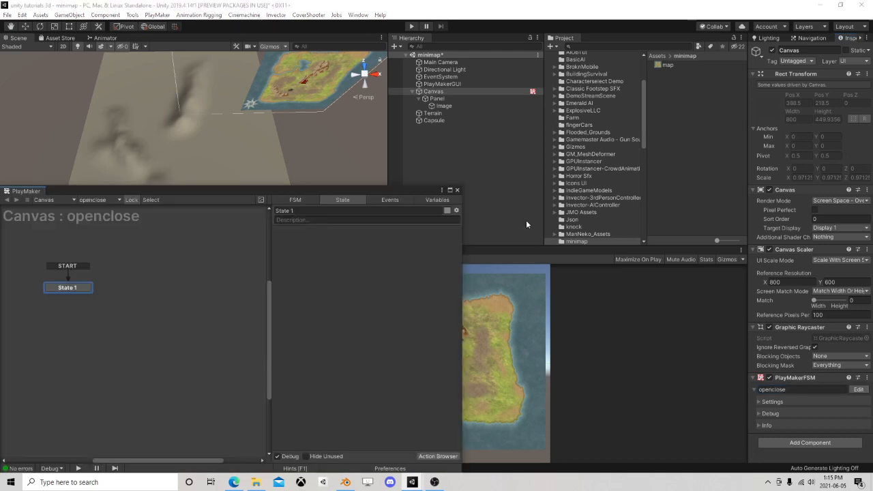
Add a Get Key Down action to State 1 of the openclose FSM
drag(394, 194, 462, 114)
click(510, 377)
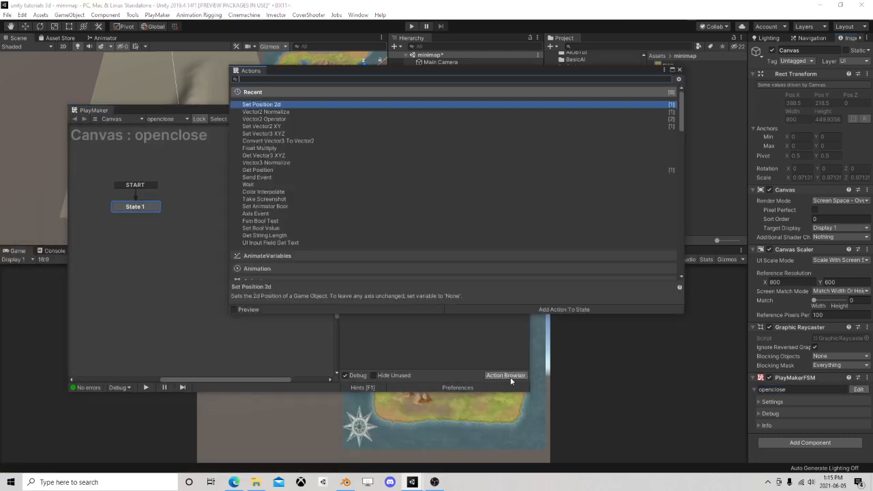
text(get key d)
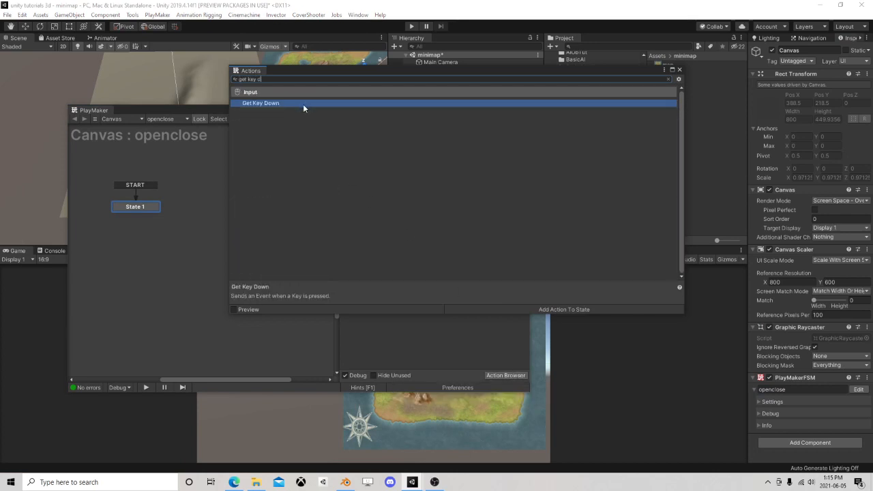
double_click(302, 104)
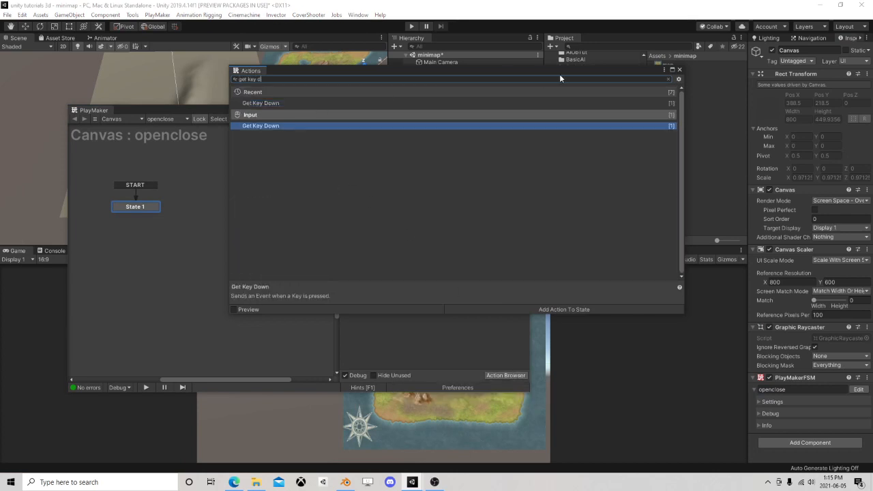
click(679, 70)
Set the Get Key Down action's key to M and have it send a new event named Map
click(428, 160)
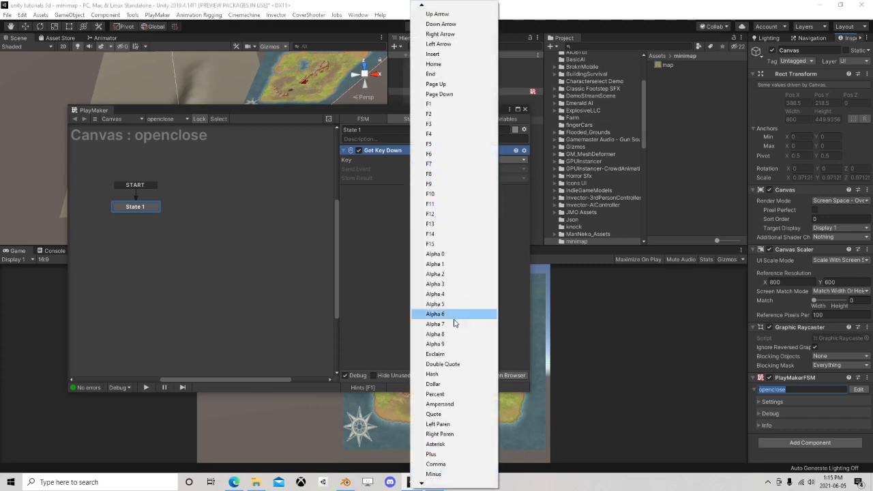
scroll(459, 271, down, 20)
scroll(459, 271, down, 5)
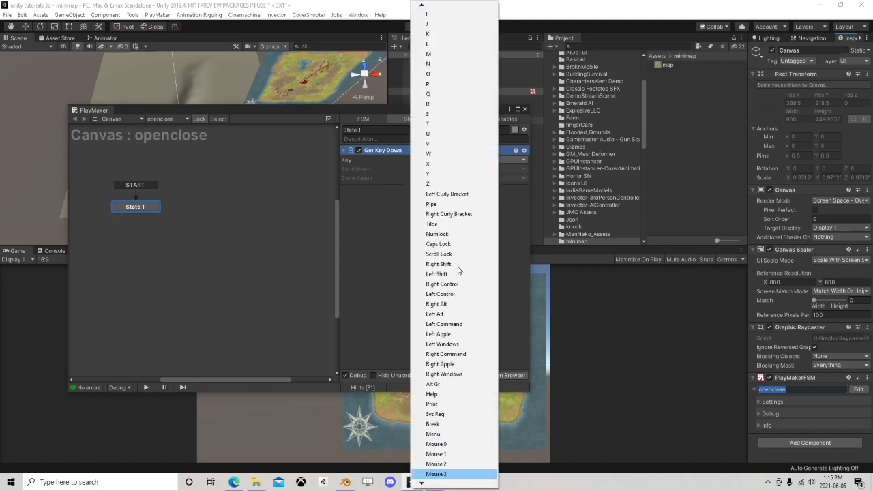
key(m)
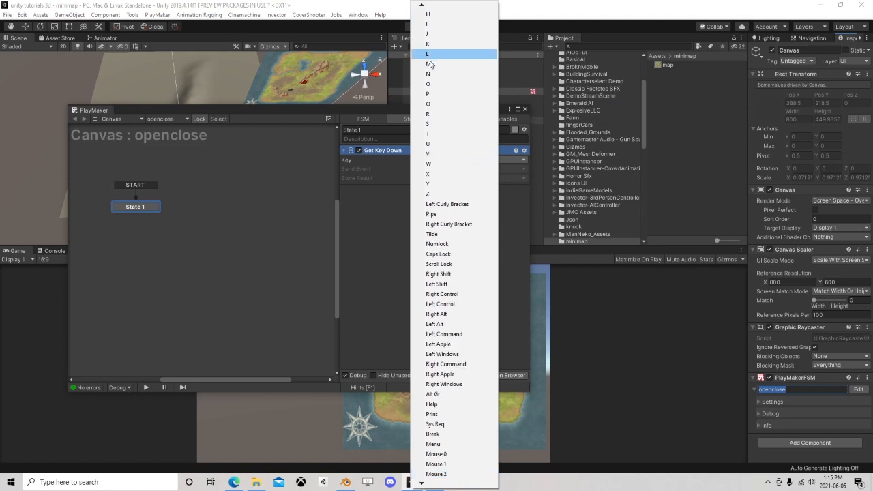
key(Return)
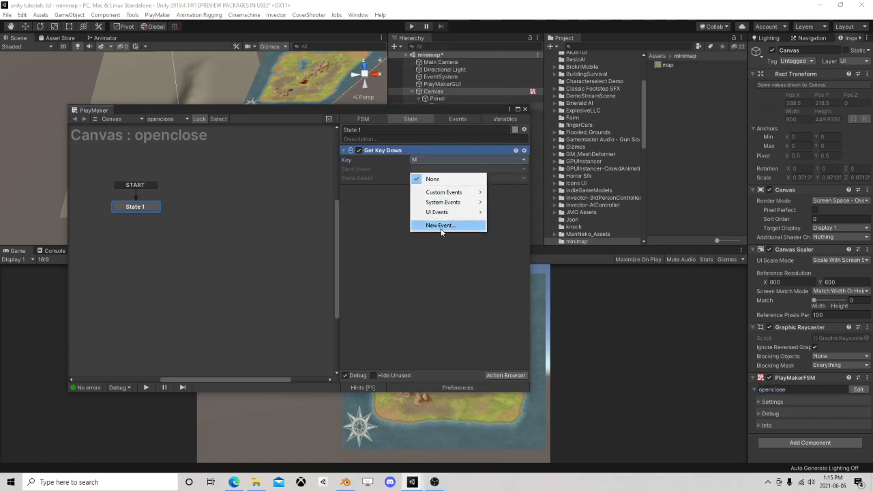
click(452, 225)
text(Map)
key(Return)
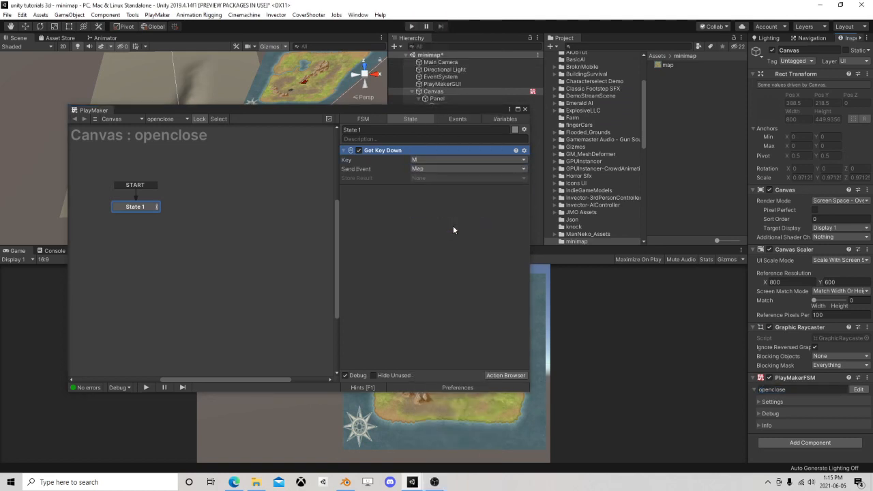
Add a Map transition to State 1 and connect it to a new State 2
right_click(145, 210)
mouse_move(180, 212)
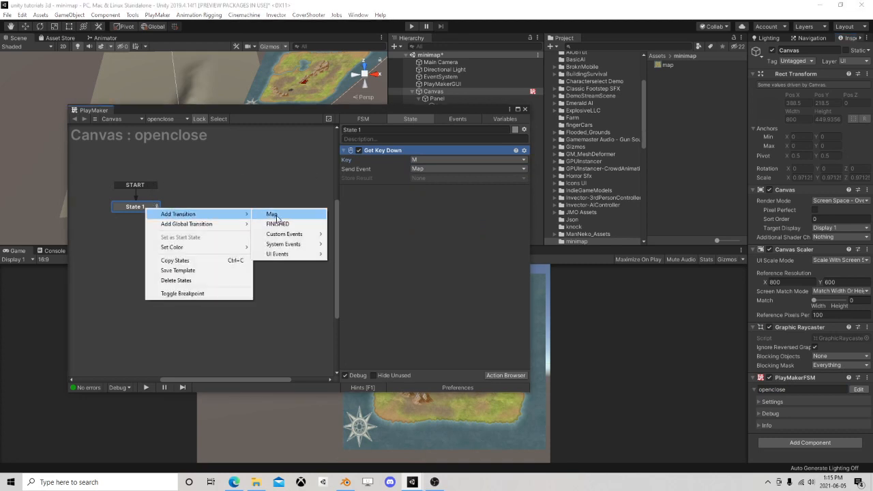
click(273, 215)
drag(144, 214, 186, 206)
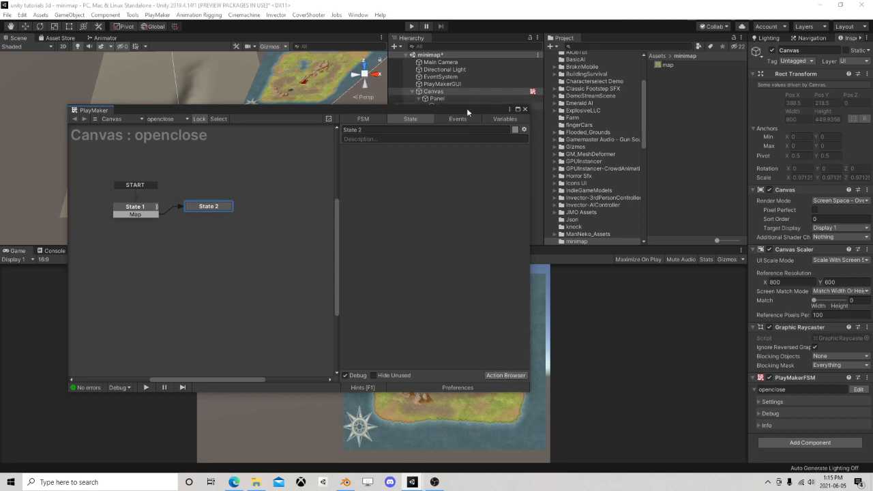
Add an Activate Game Object action for the Panel to State 2 and turn off its Recursive option
drag(469, 109, 340, 84)
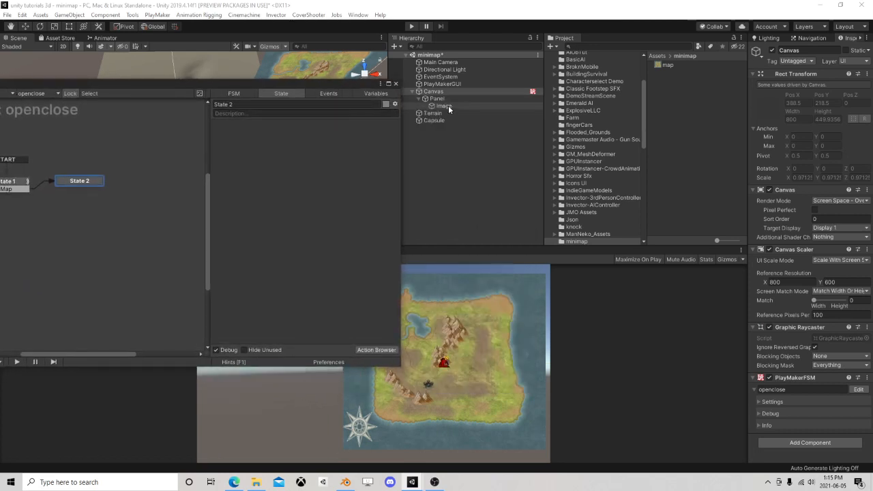
drag(448, 105, 314, 164)
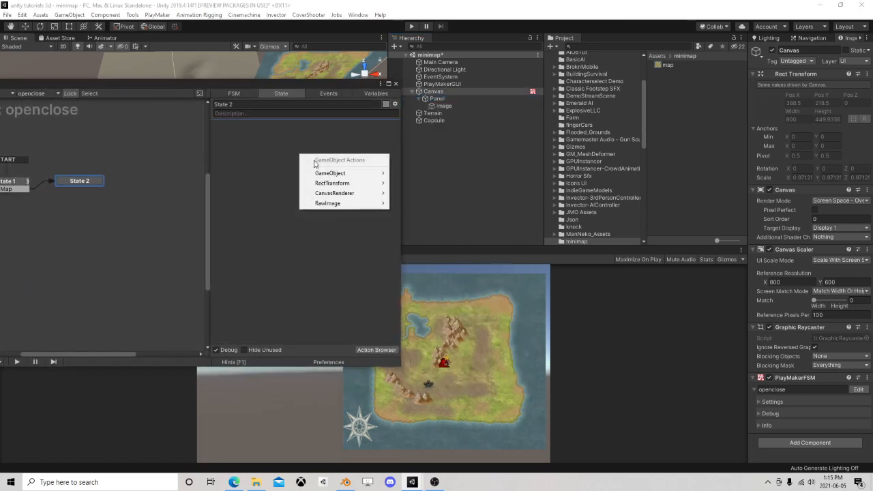
mouse_move(330, 174)
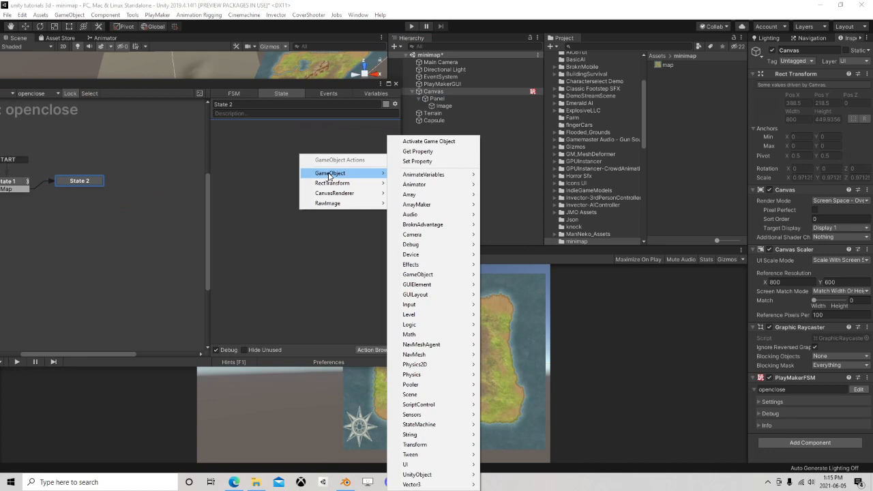
click(429, 141)
click(284, 162)
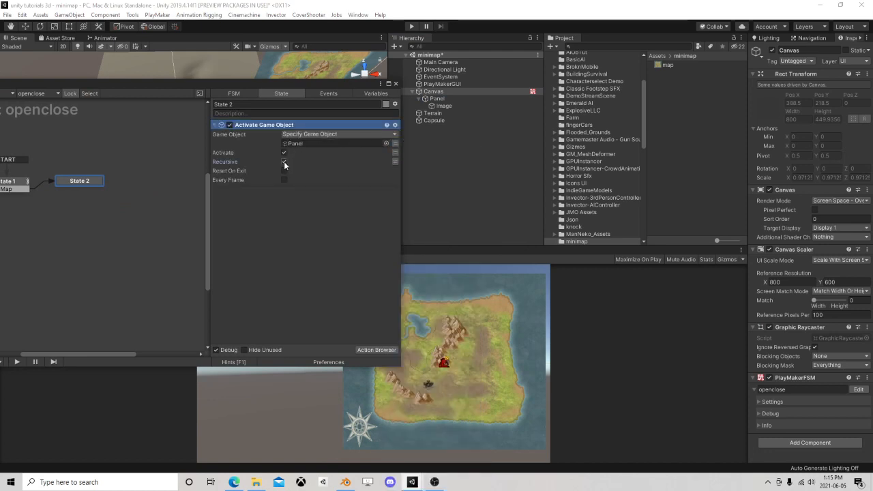
Drive the Activate value of the Panel's Activate Game Object action with a new variable named Open
click(395, 152)
click(361, 155)
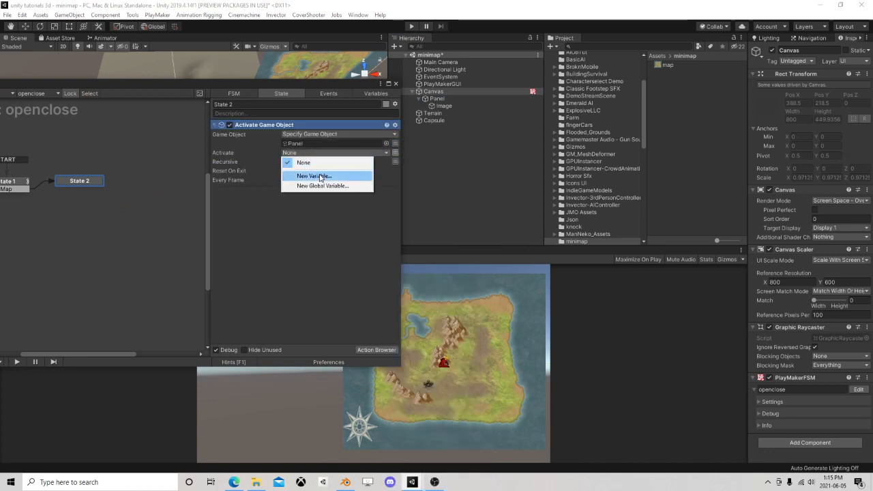
click(321, 173)
text(Ope)
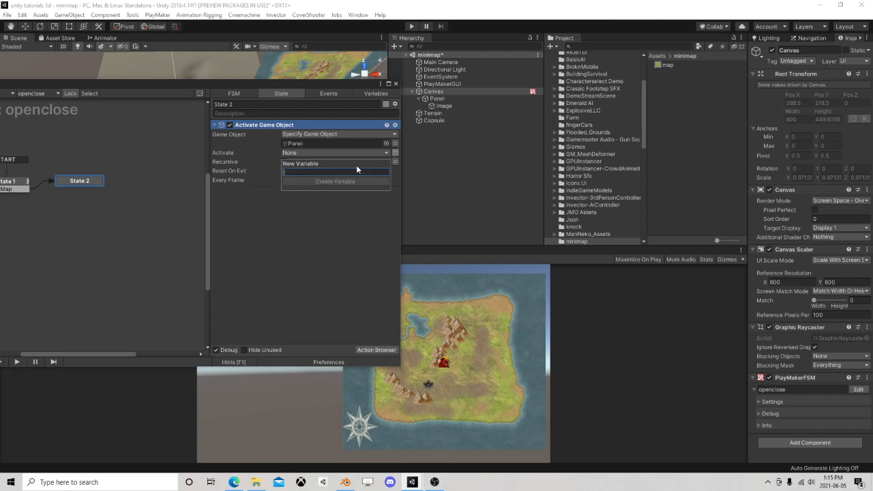
text(n)
key(Return)
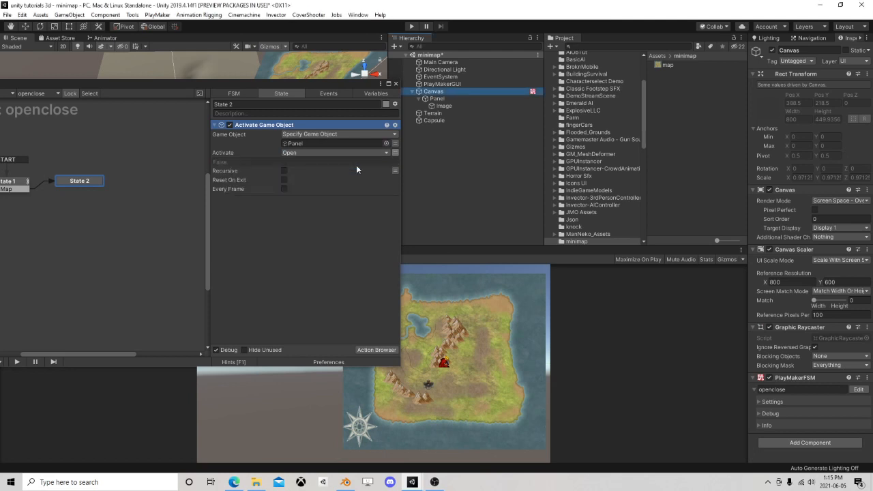
Find the Bool Flip action and add it to State 2, above the Activate Game Object action
click(376, 349)
text(to)
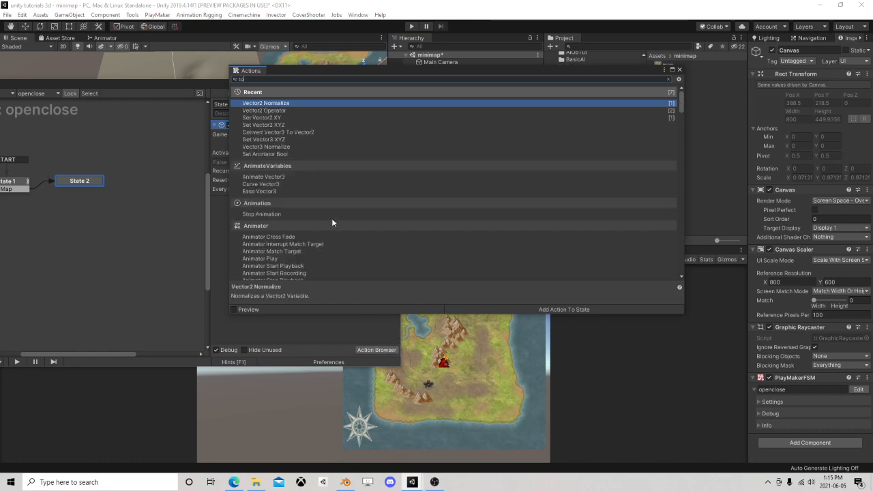
text(ggl)
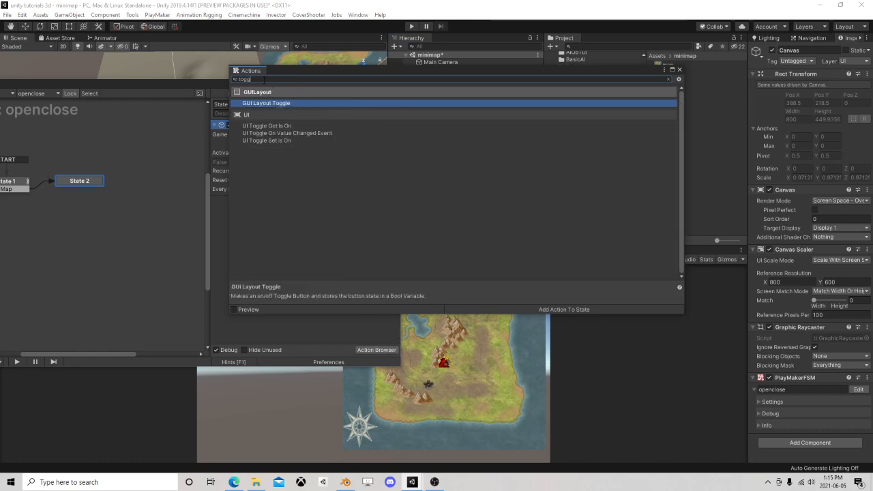
key(BackSpace)
key(BackSpace)
key(BackSpace)
key(BackSpace)
key(BackSpace)
text(flip)
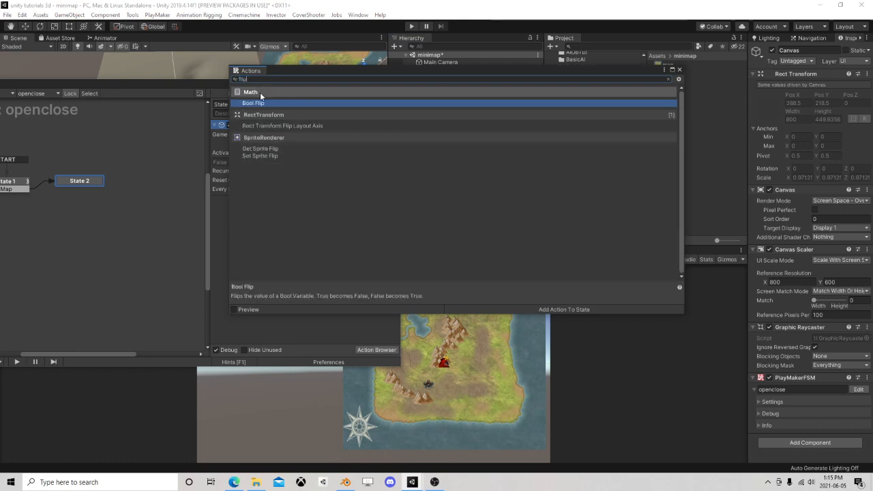
double_click(334, 103)
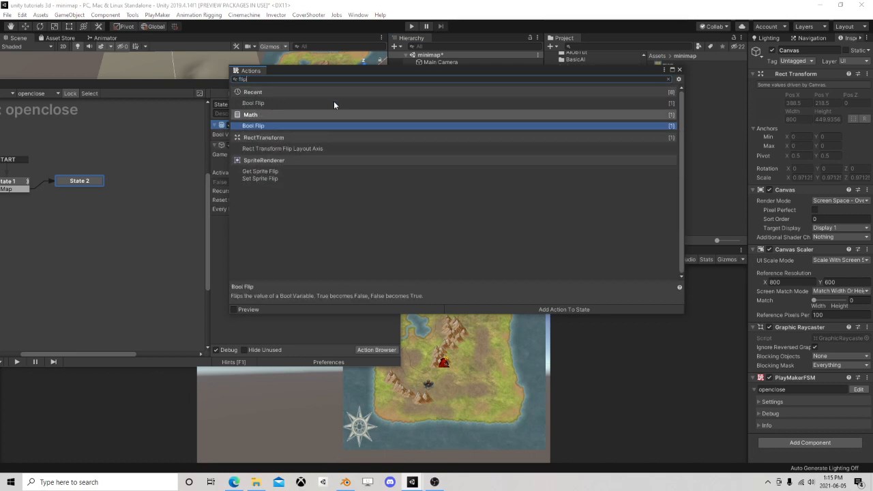
Set the Bool Flip action's Bool Variable in State 2 to Open
click(680, 70)
click(306, 134)
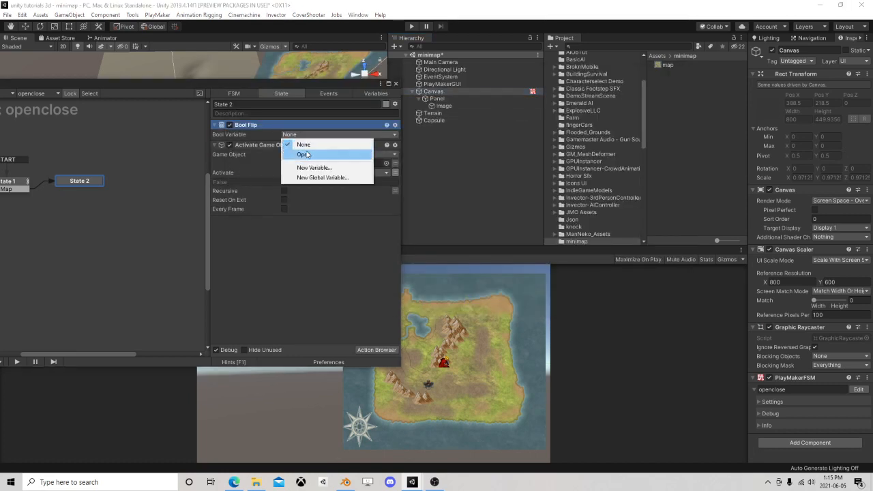
click(307, 155)
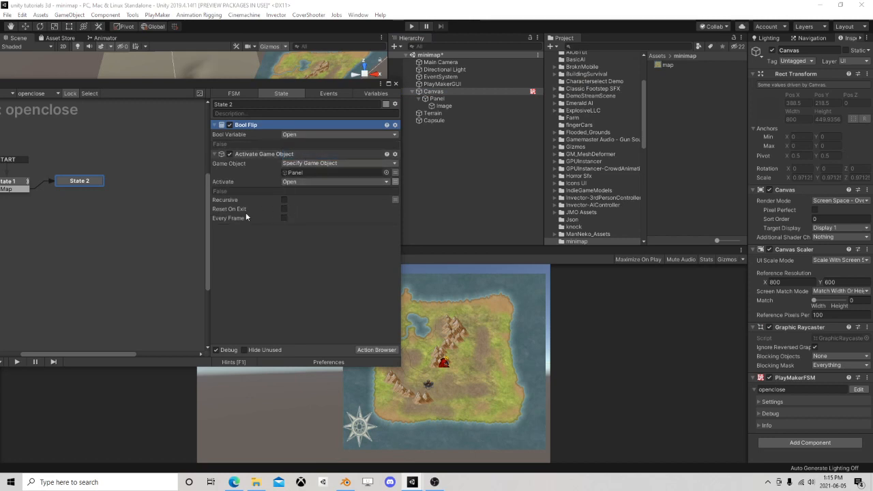
Add a FINISHED transition to State 2 and connect it back to State 1
right_click(51, 176)
click(66, 178)
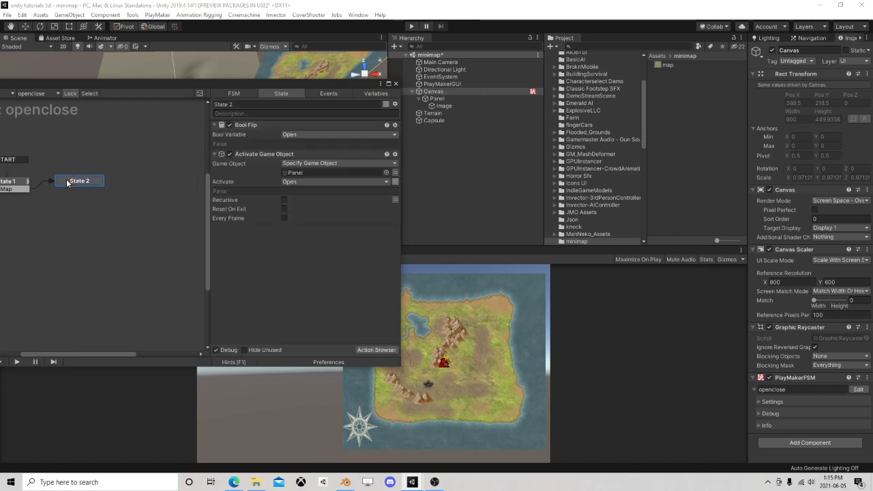
right_click(66, 179)
mouse_move(170, 187)
click(204, 197)
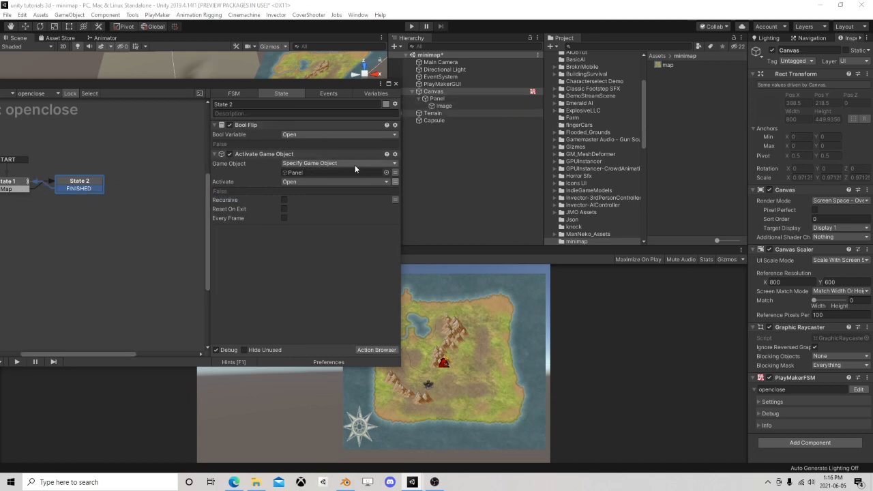
Deactivate the Panel object under the Canvas and close the PlayMaker editor
click(446, 99)
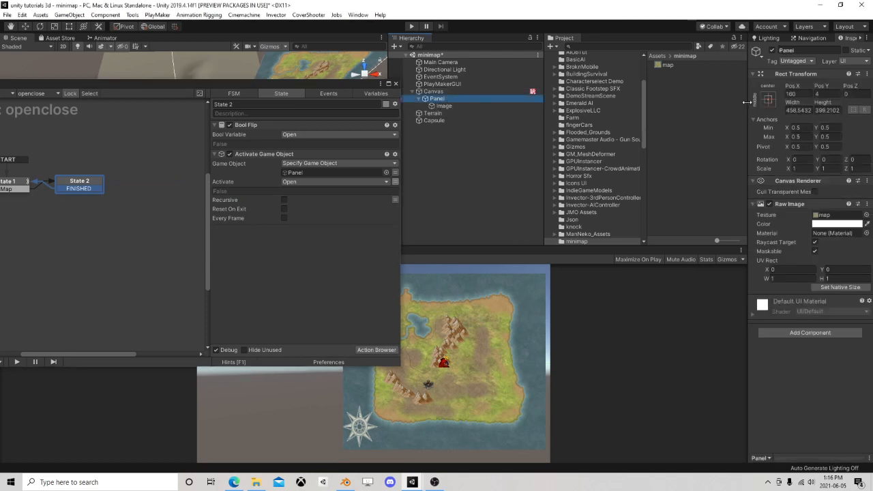
click(773, 50)
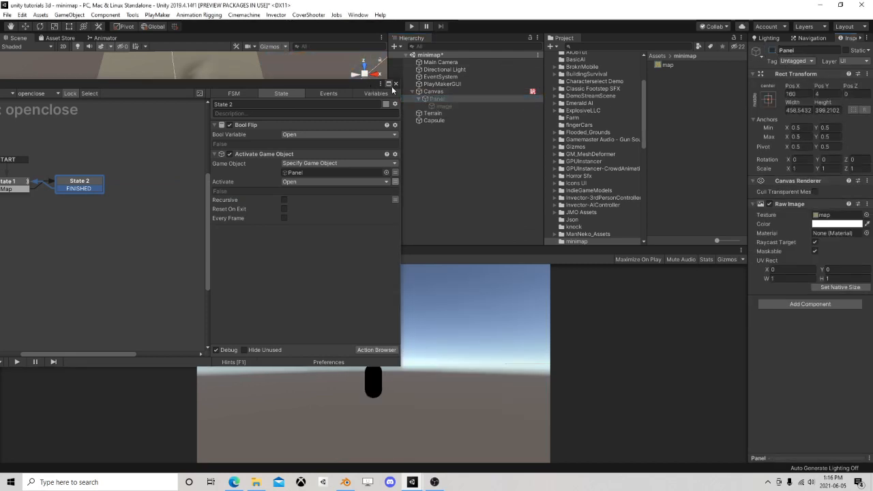
click(396, 84)
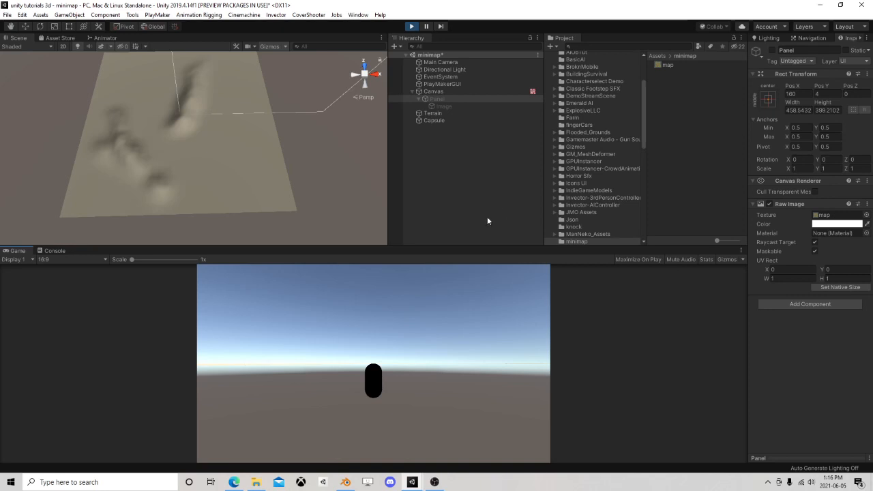
Inspect State 2 of the Canvas's openclose FSM while the scene plays, and stop Play mode
click(454, 91)
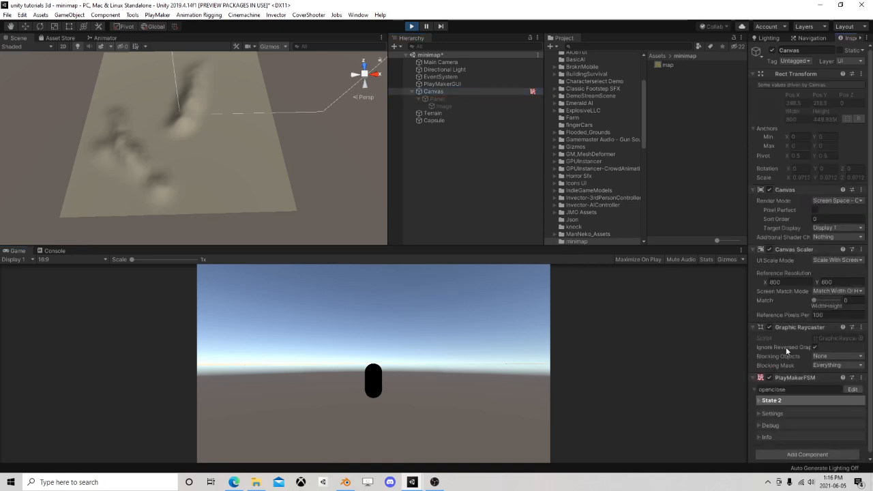
click(854, 390)
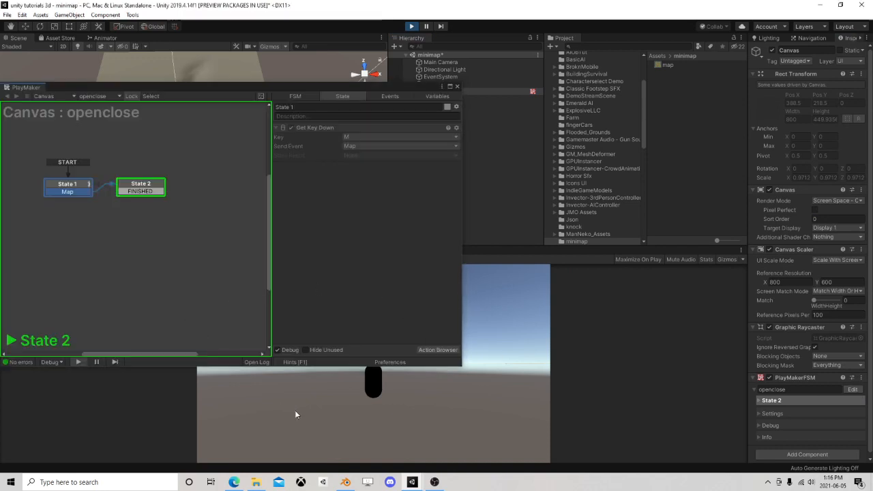
click(151, 189)
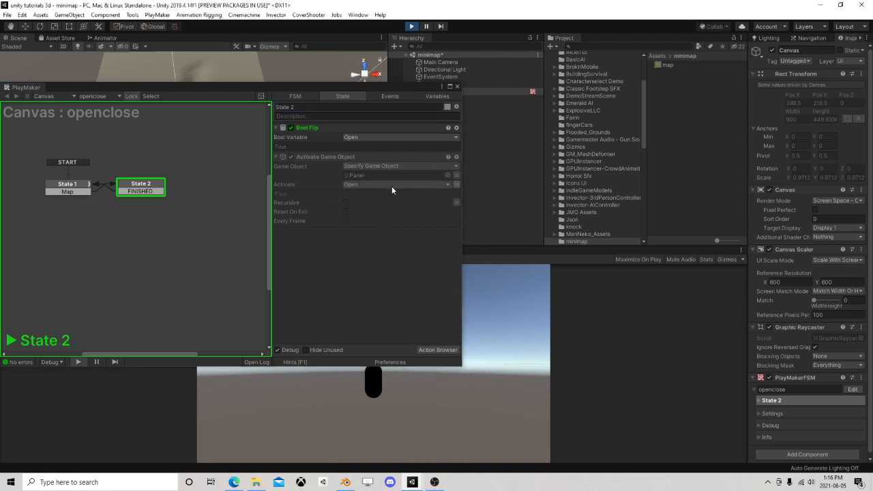
click(411, 26)
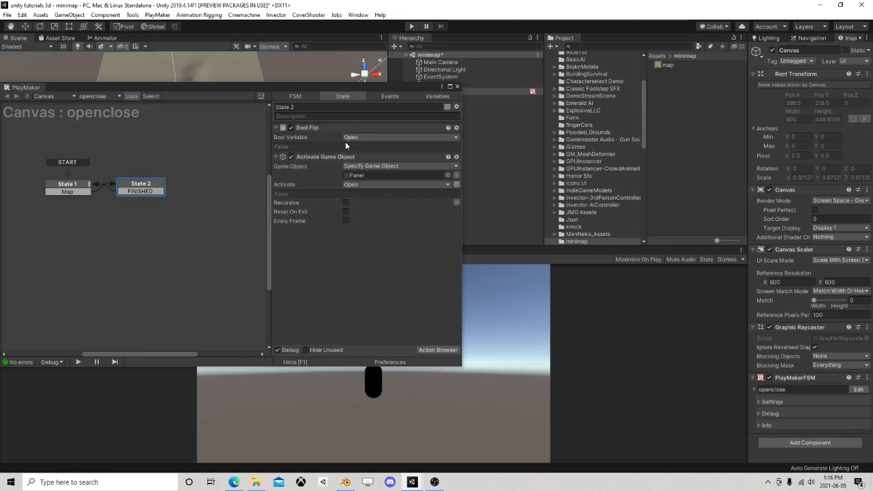
Remove the Bool Flip action from State 2
click(311, 129)
right_click(310, 131)
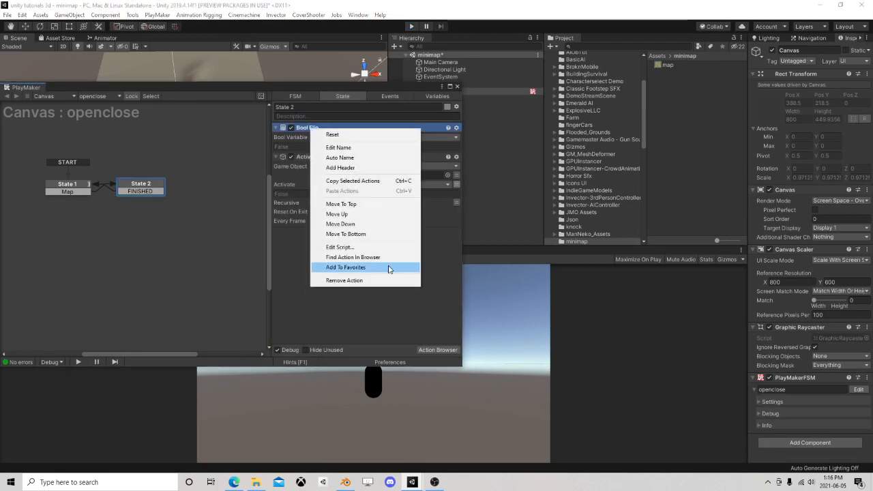
click(389, 279)
Find the Conditional Expression action and add it to State 2, above the Activate Game Object action
click(438, 350)
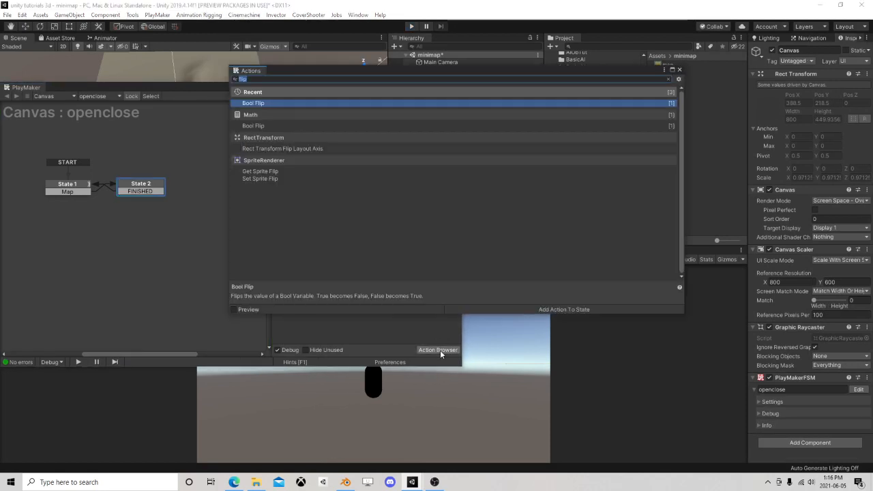
text(cont)
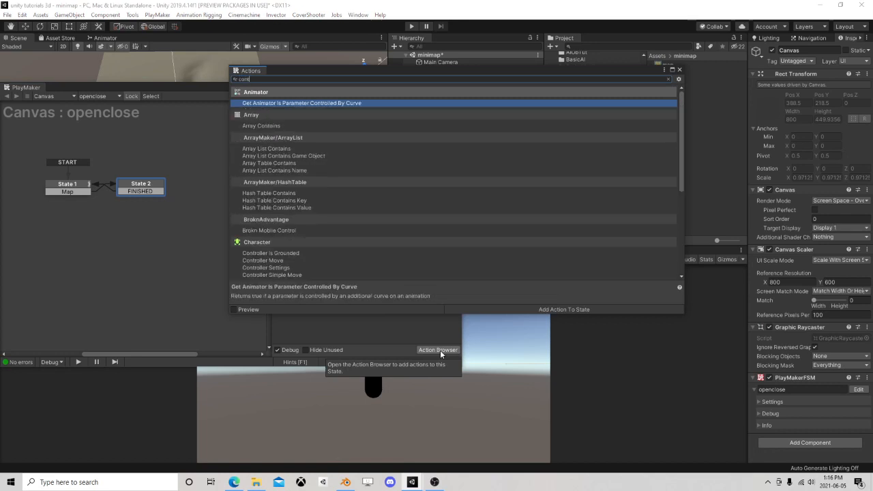
text(ion)
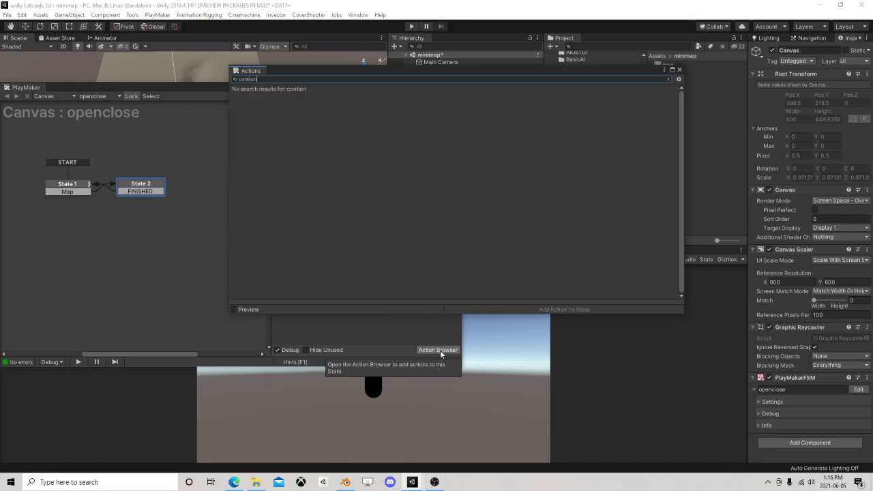
key(BackSpace)
key(BackSpace)
key(BackSpace)
key(BackSpace)
key(BackSpace)
key(BackSpace)
key(BackSpace)
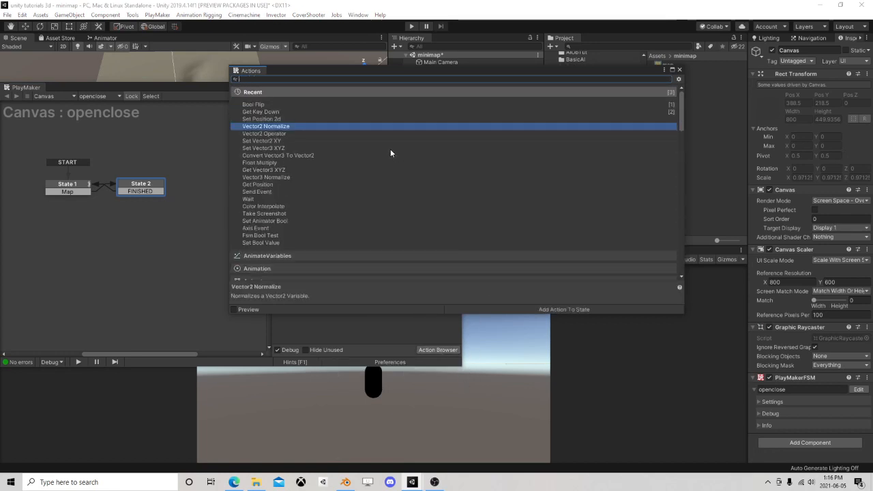
text(condi)
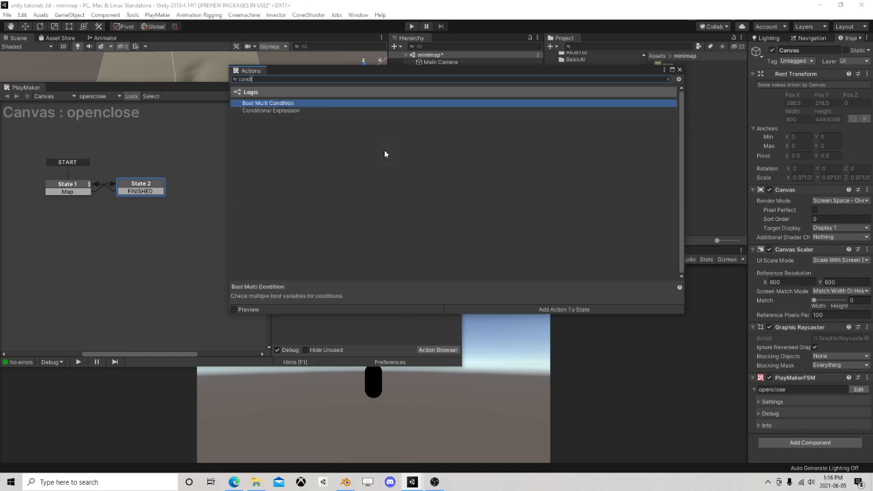
double_click(297, 109)
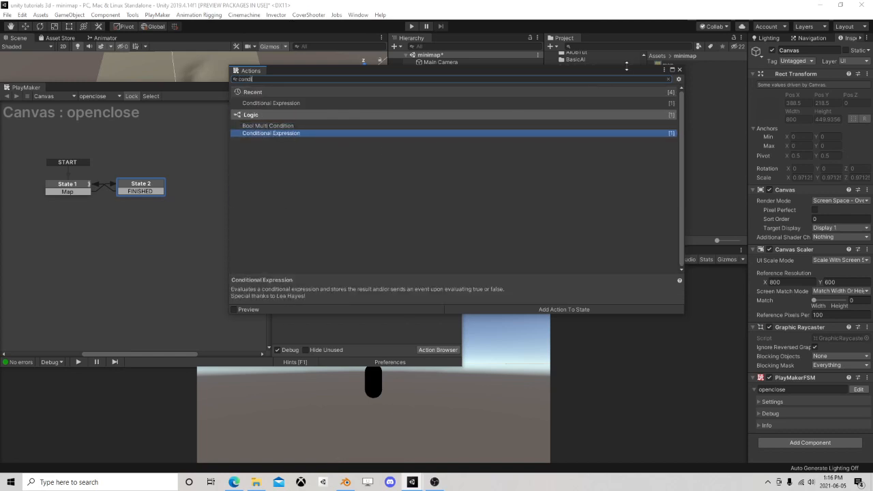
click(679, 70)
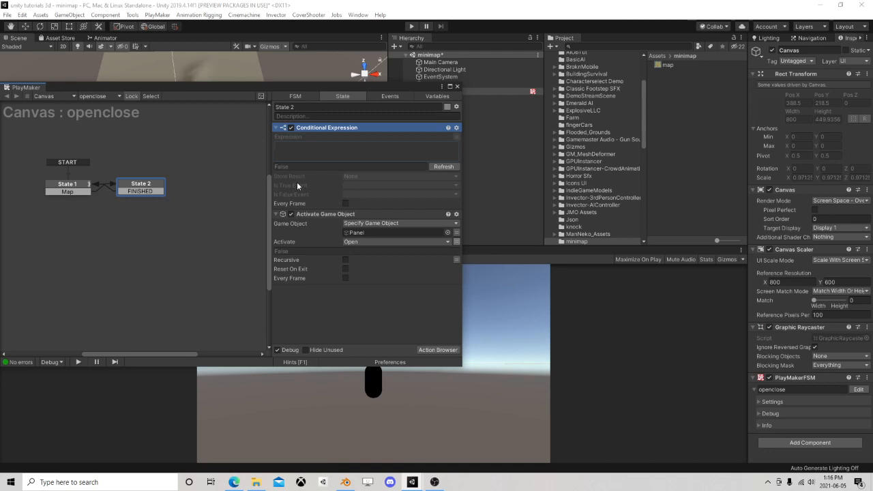
Set the conditional expression to "Open != Open" and store its result in the Open variable
text(Open)
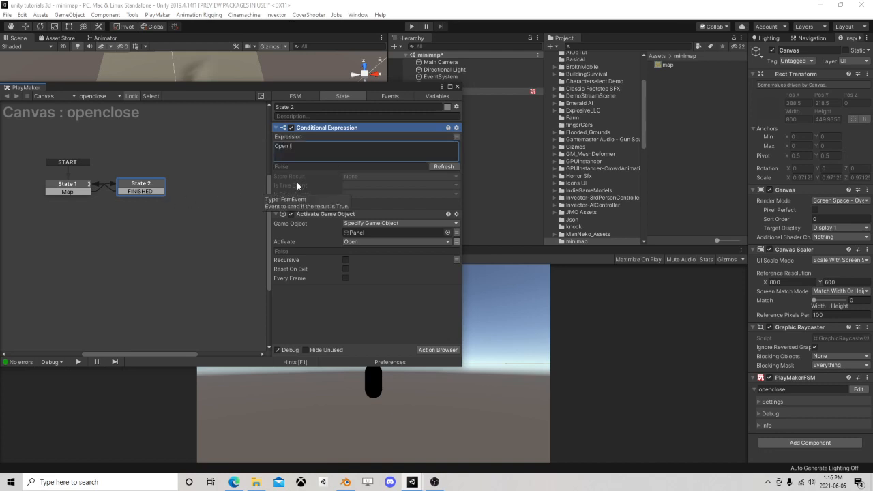
text( != 0)
text(pen)
click(357, 176)
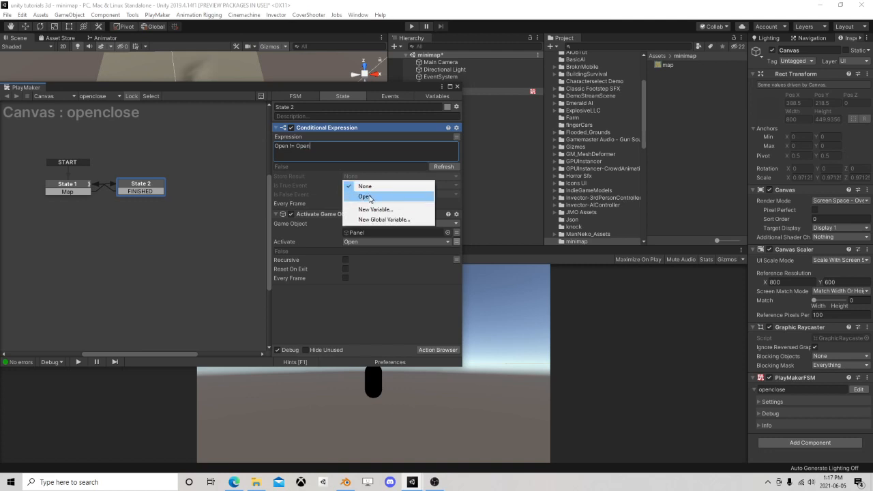
click(368, 195)
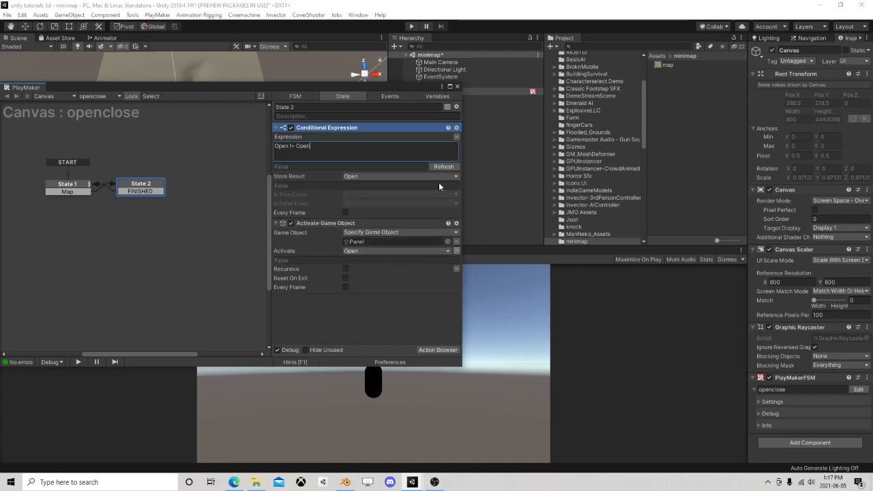
Test the FSM in Play mode, stop it, and remove the Conditional Expression action from State 2
click(414, 26)
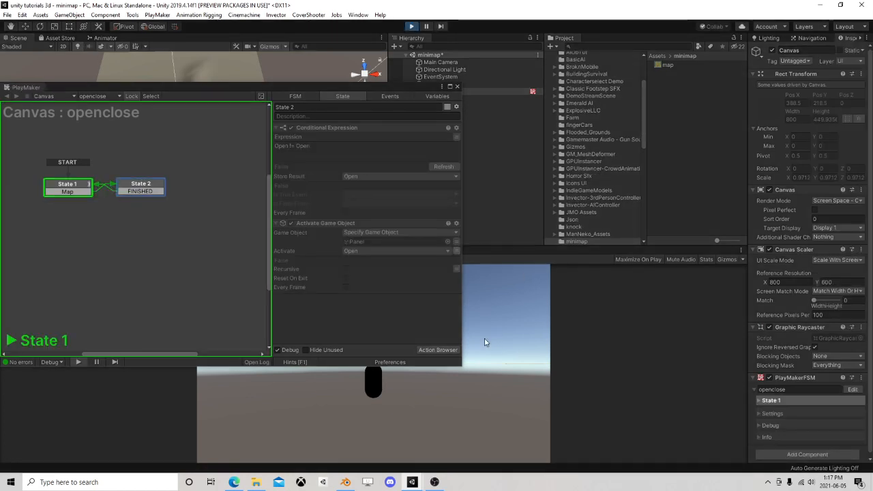
click(412, 26)
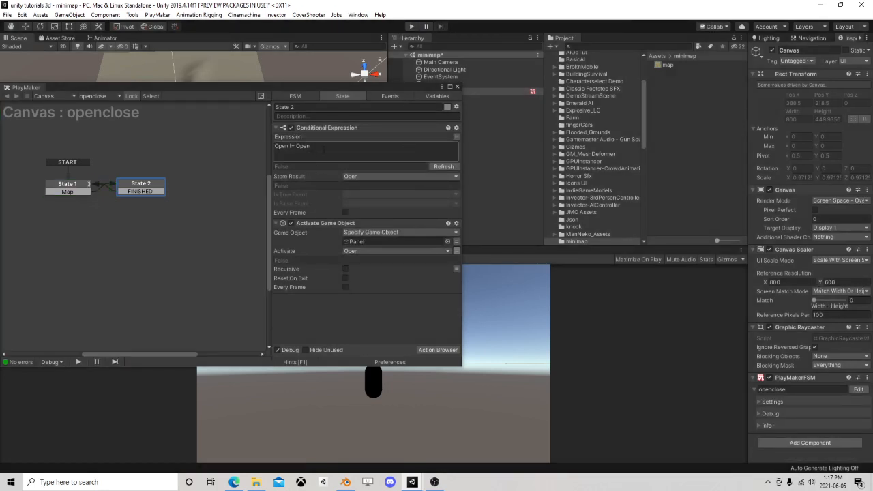
click(334, 127)
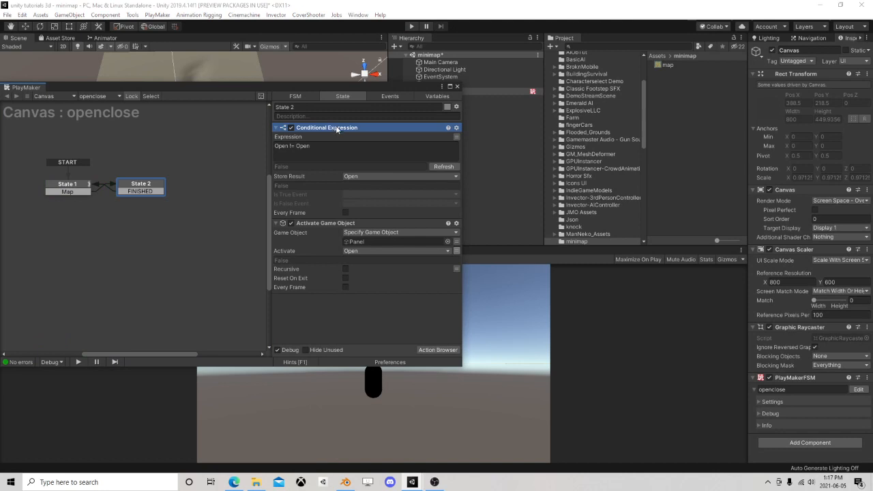
key(Delete)
Move the Activate Game Object action from State 2 to State 1 and delete State 2
drag(141, 186, 192, 223)
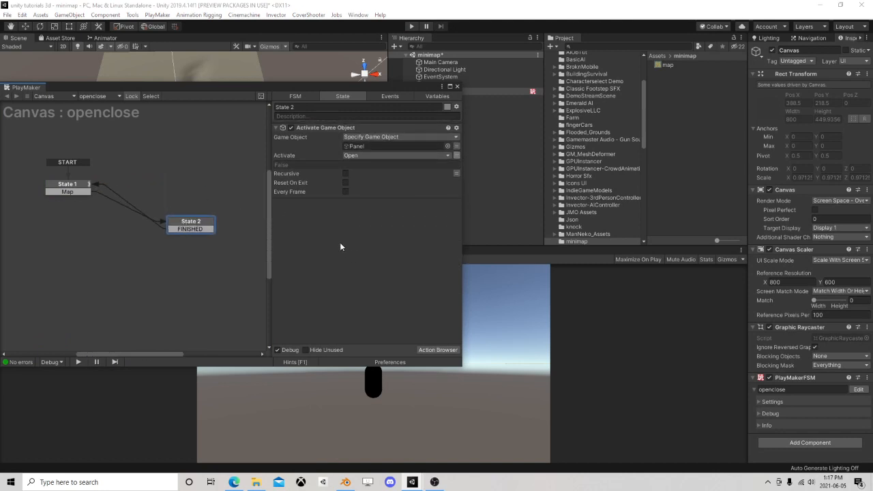
right_click(125, 179)
click(99, 178)
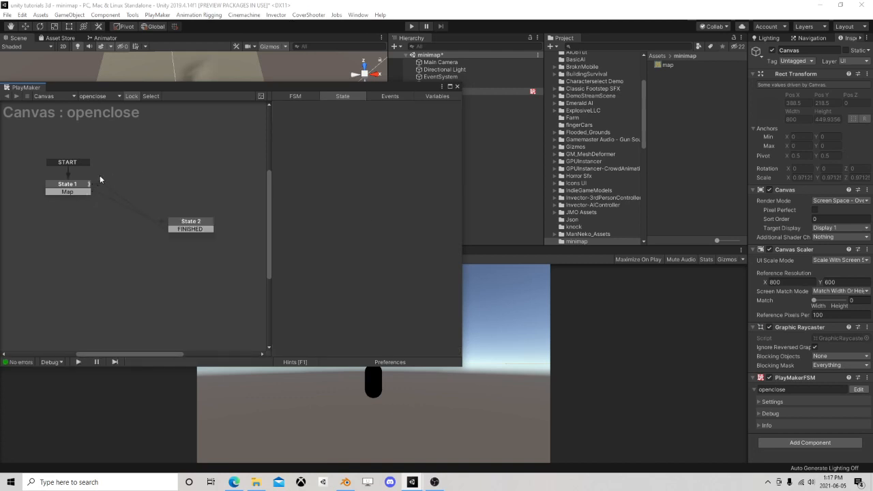
click(81, 188)
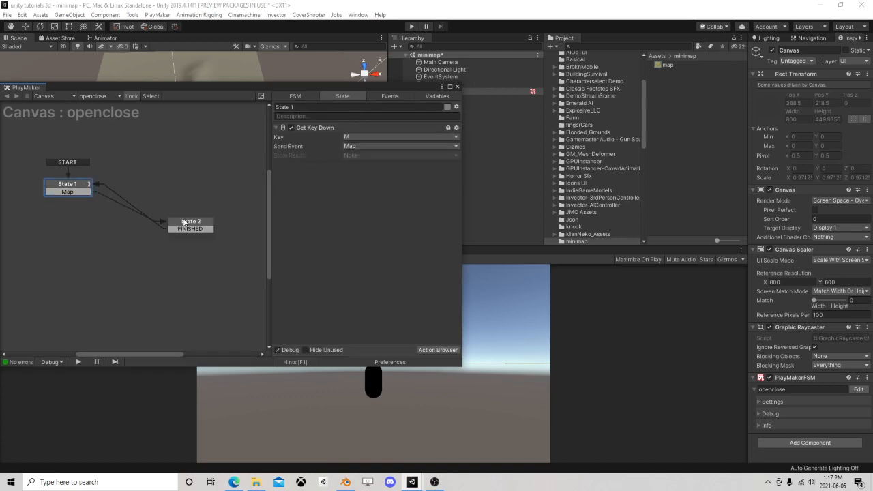
drag(183, 222, 198, 187)
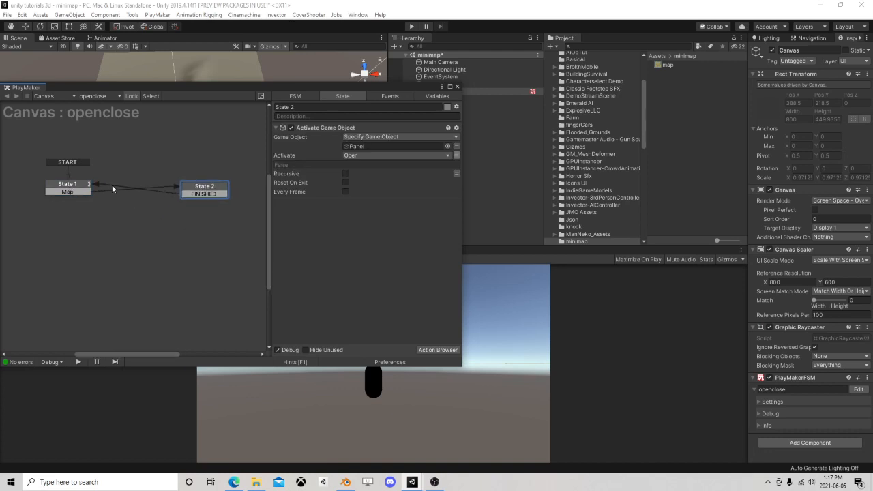
drag(328, 128, 78, 188)
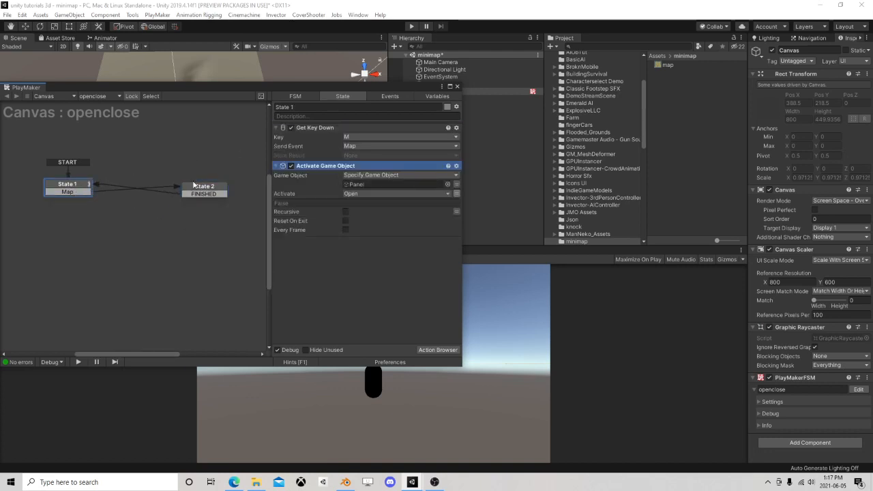
click(210, 190)
key(Delete)
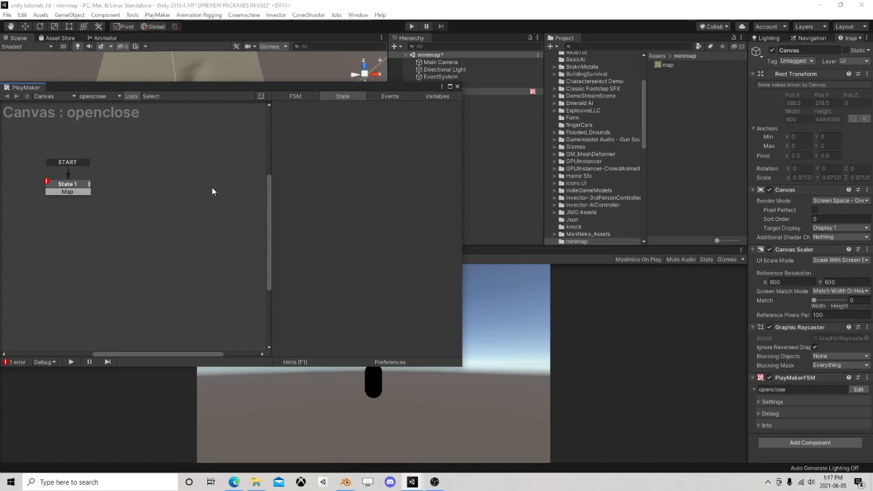
Duplicate State 1 as a new State 2 and connect the Map transitions of both states to each other
right_click(88, 187)
click(100, 238)
right_click(127, 183)
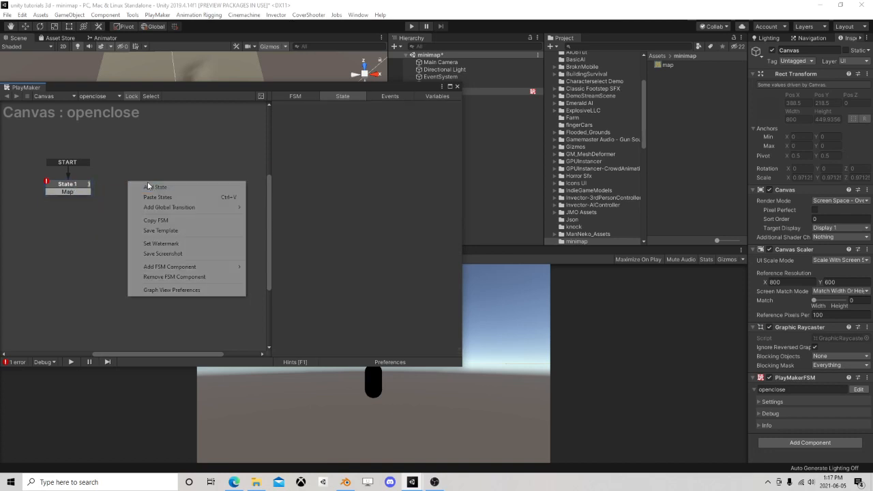
click(156, 198)
mouse_move(77, 191)
mouse_down()
mouse_move(148, 192)
mouse_move(67, 188)
mouse_up()
Turn on the Recursive option of State 2's Activate Game Object action
click(146, 187)
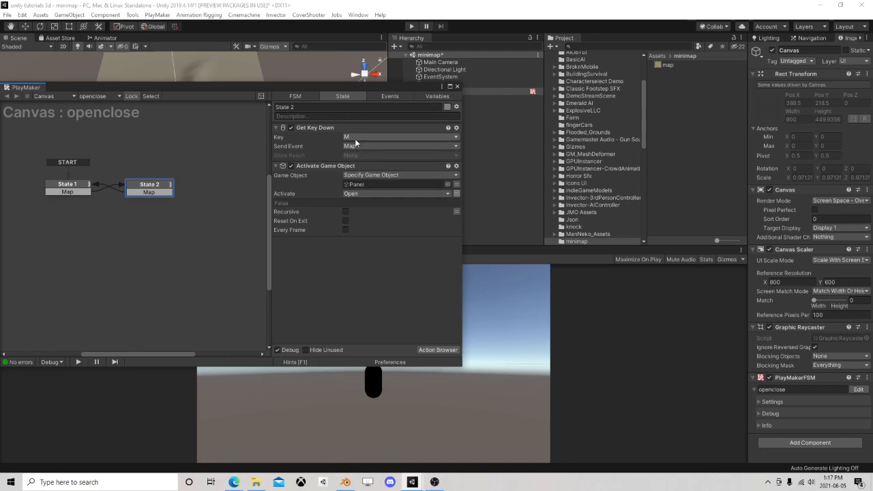
click(345, 212)
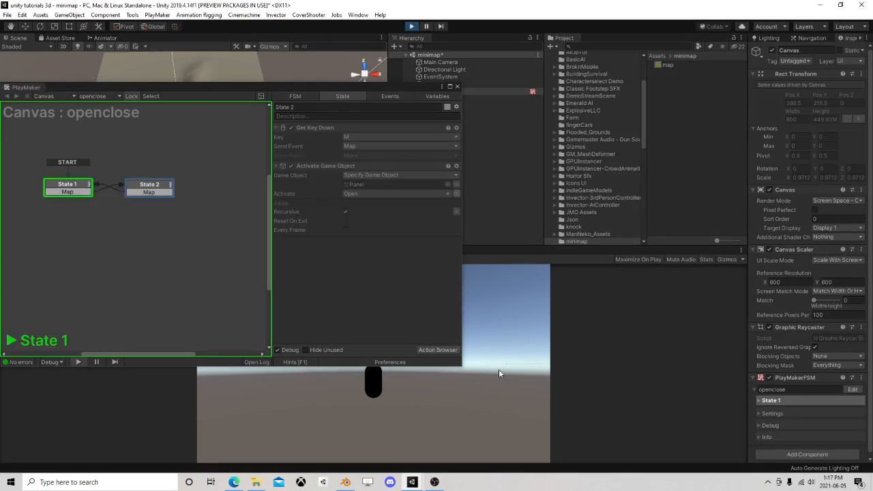
Test toggling the map with M in Play mode, moving the PlayMaker window aside to uncover the game view
key(m)
key(m)
key(m)
key(m)
drag(394, 84, 247, 136)
click(469, 306)
key(m)
key(m)
key(m)
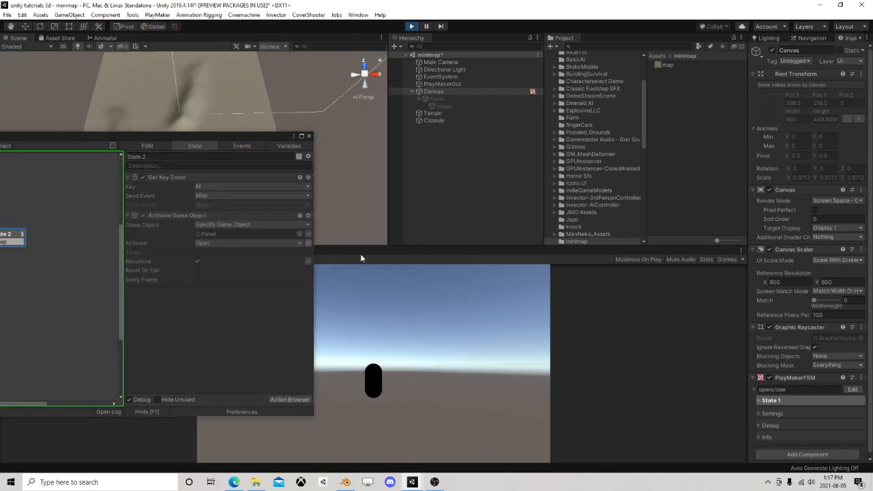
Locate the Panel object referenced by State 2's Activate Game Object action, bring the FSM graph back into view and exit Play mode
click(207, 235)
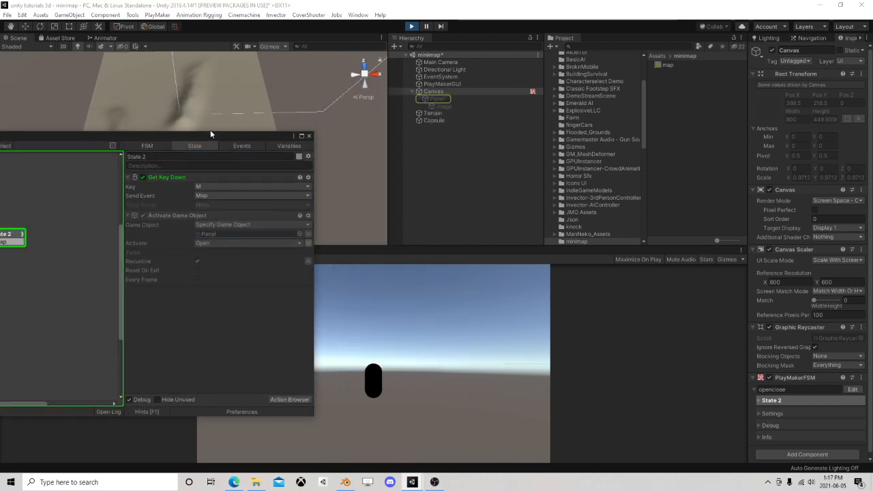
drag(201, 140, 383, 127)
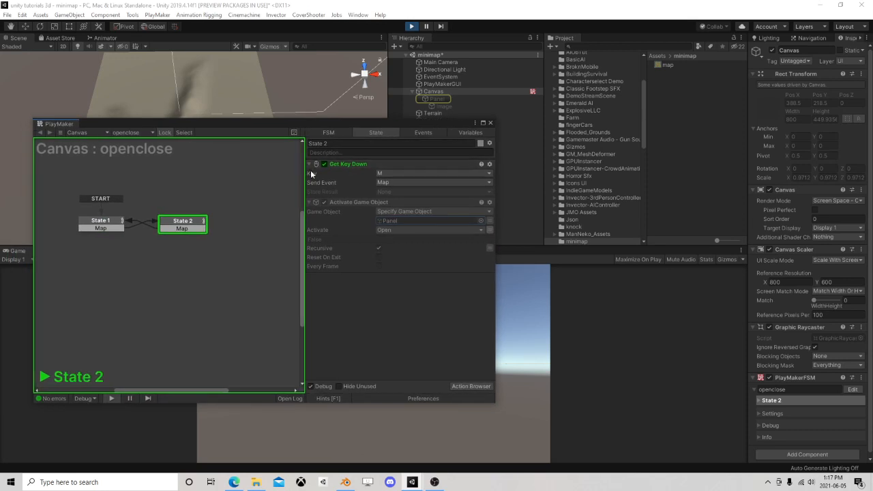
click(412, 26)
Reorder the actions in State 1 and State 2 so Activate Game Object comes before Get Key Down
click(120, 223)
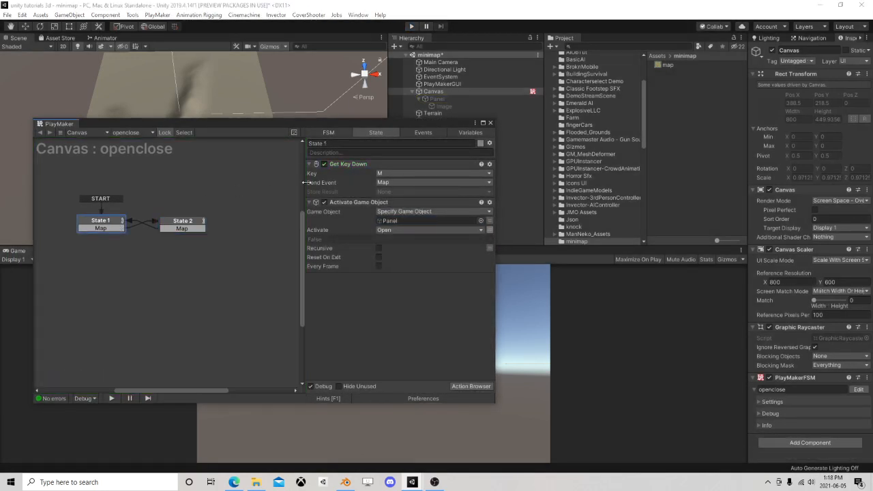
drag(348, 202, 347, 163)
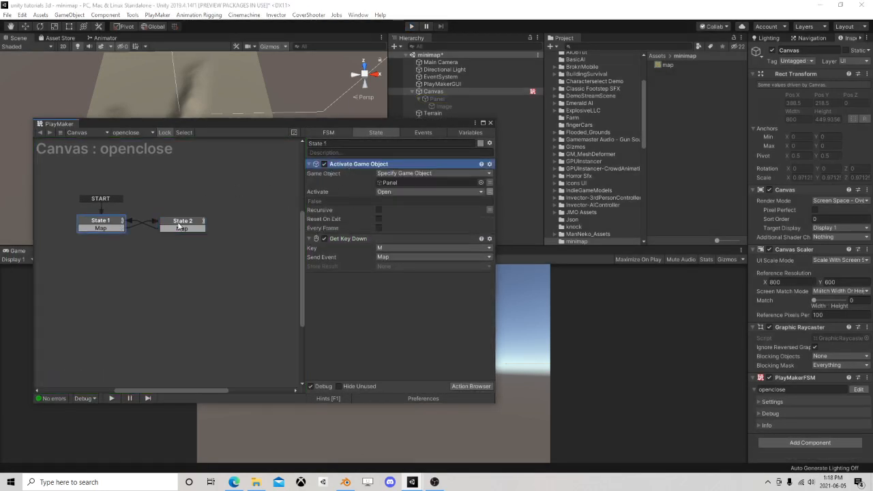
click(180, 225)
drag(357, 207, 352, 171)
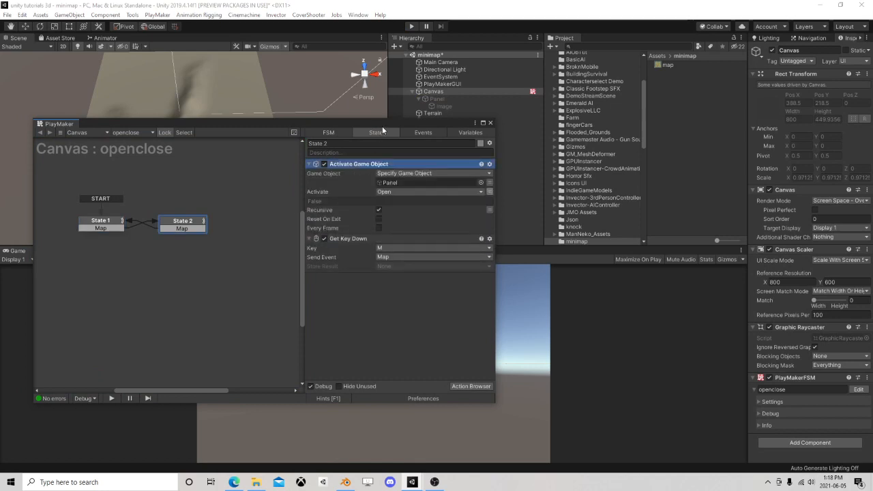
Test the map toggle repeatedly with M in Play mode and inspect the actions of State 2 and State 1
drag(383, 130, 292, 140)
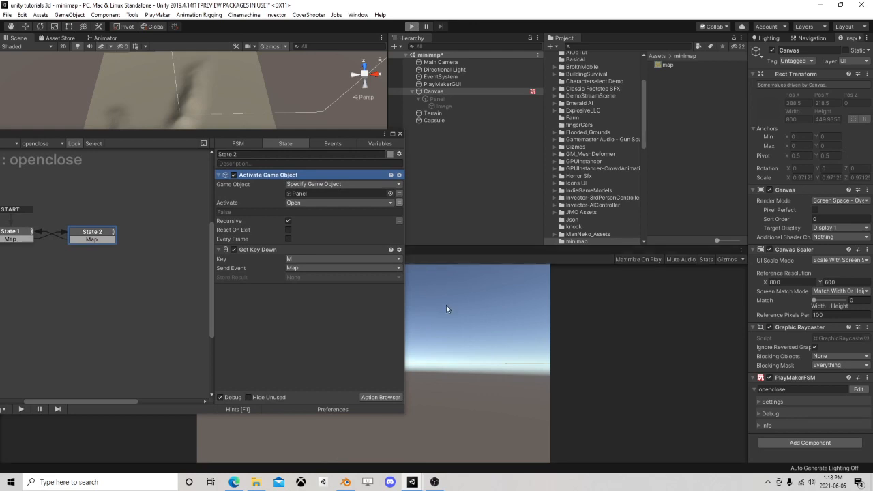
key(m)
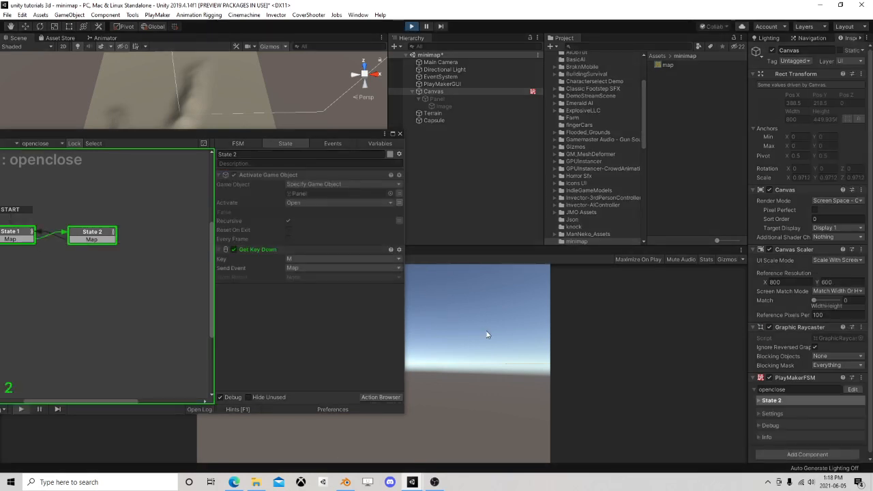
key(m)
key(m)
key(m)
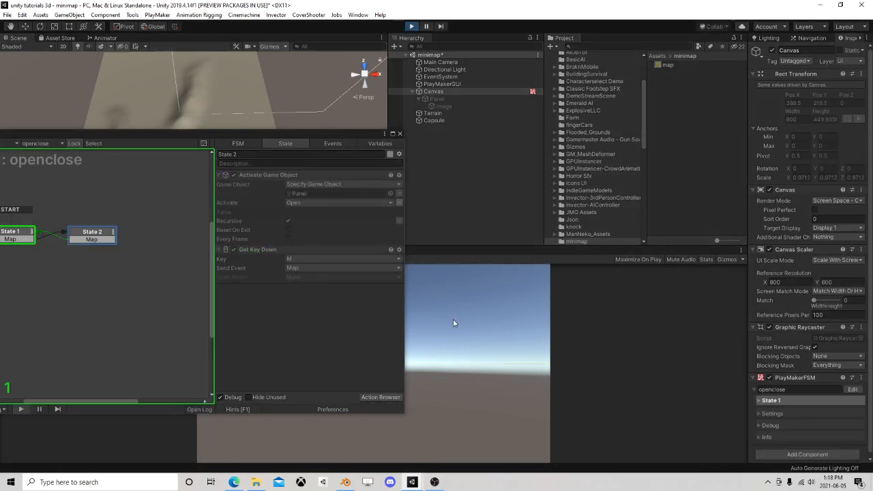
click(91, 239)
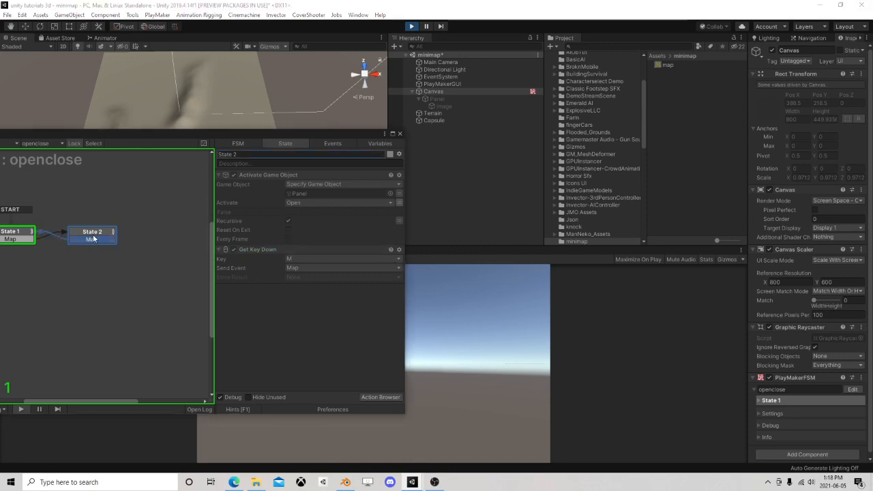
click(51, 232)
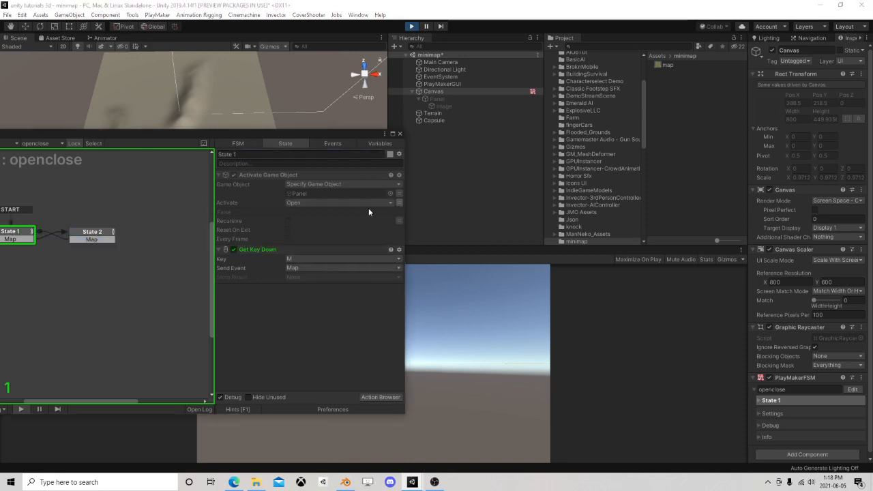
While the game is running, replace the Activate variable with a fixed value in both states: off in State 1, on in State 2
click(400, 202)
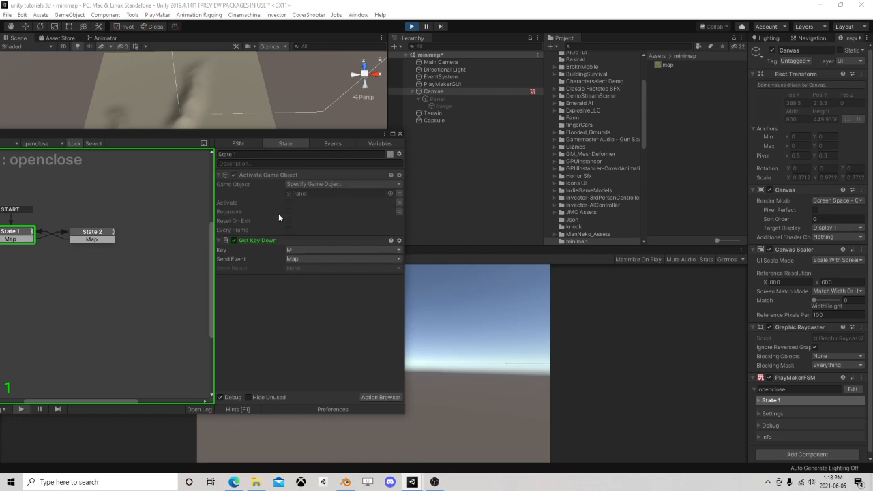
click(91, 236)
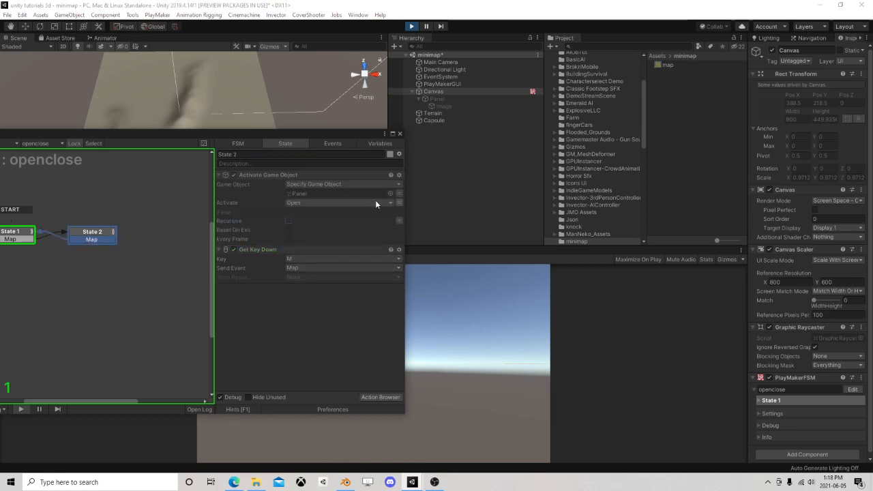
click(400, 202)
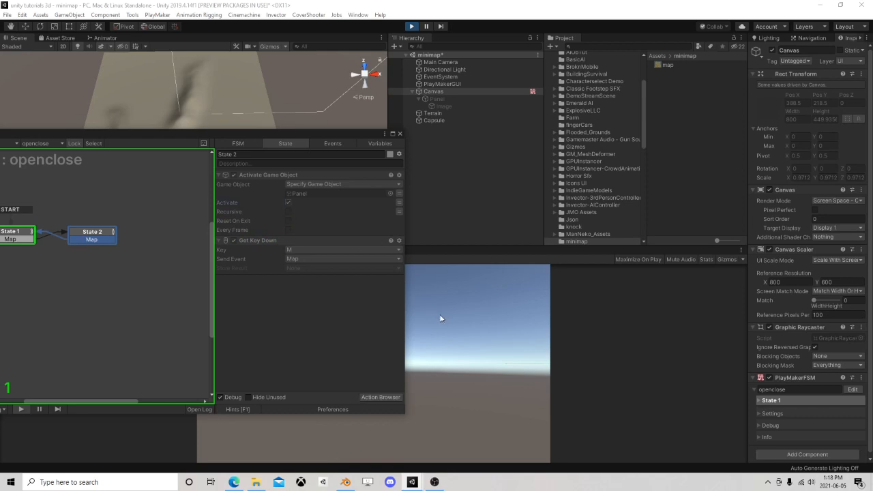
Test the map's open and close toggle repeatedly in the running game and stop play mode
key(m)
key(m)
key(m)
key(m)
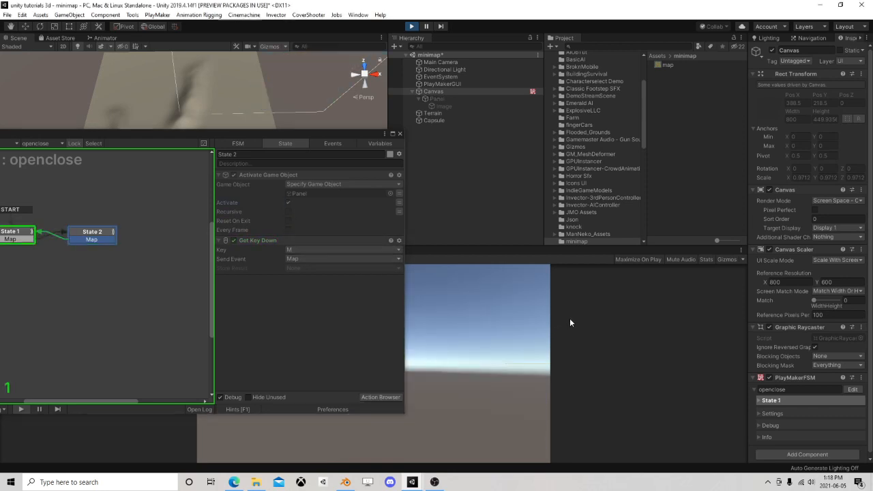
key(m)
key(m)
key(m)
key(m)
key(m)
key(m)
click(411, 26)
Replace State 2's Activate variable with a fixed enabled value, review State 1, and close the state machine editor
click(399, 203)
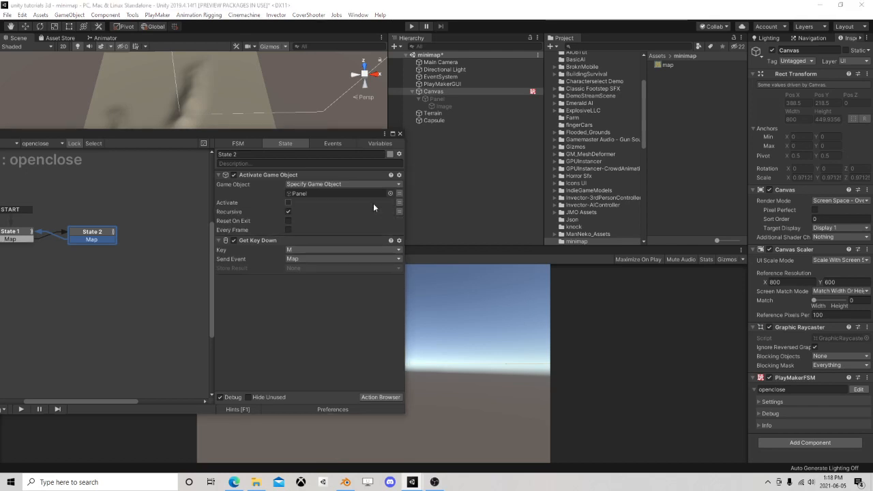
click(288, 203)
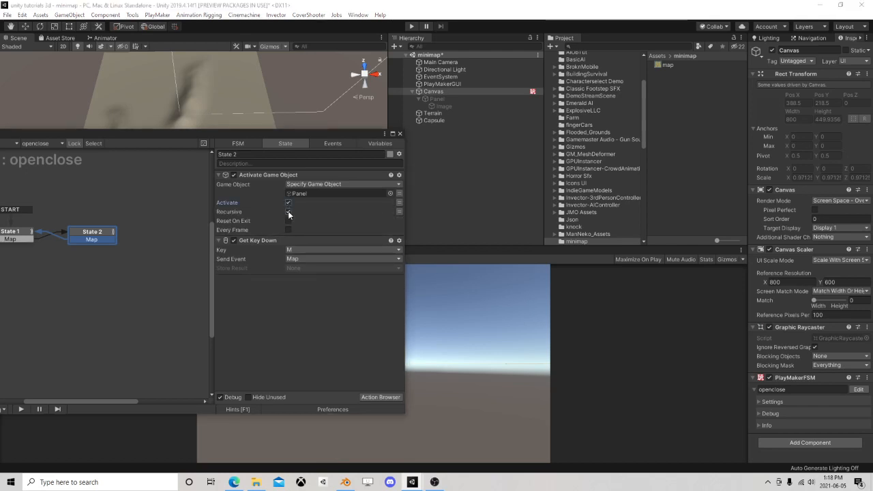
click(18, 238)
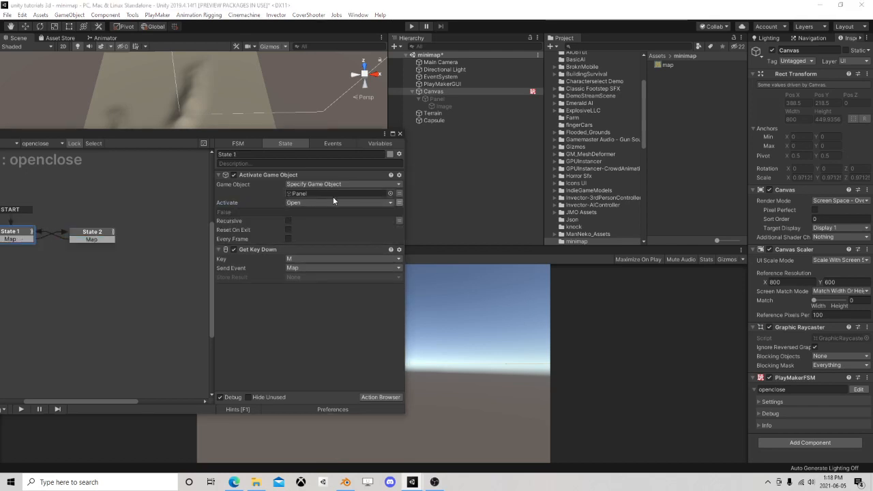
click(399, 133)
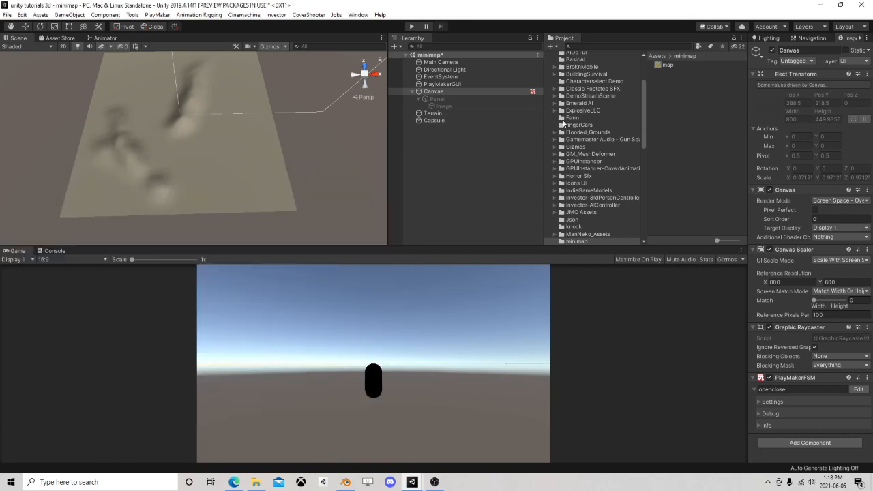
Add a second PlayMakerFSM component to the Canvas, name it display, and open it for editing
click(824, 442)
click(794, 374)
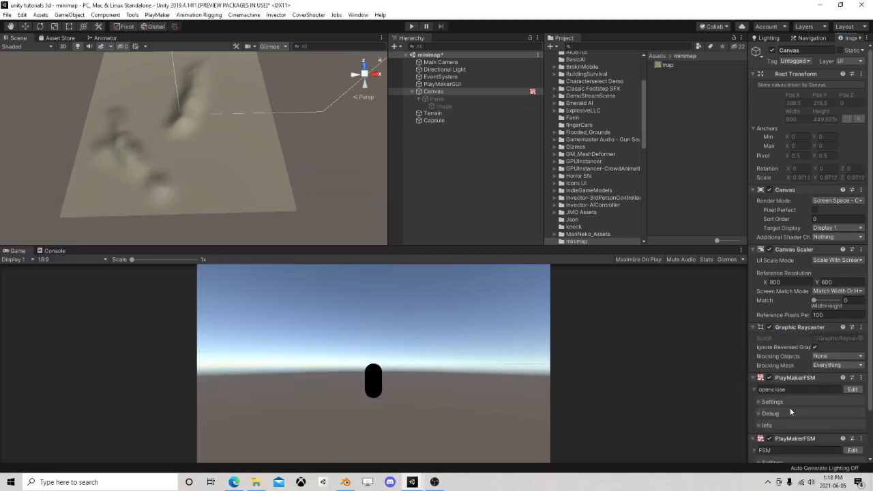
scroll(792, 412, down, 2)
click(772, 398)
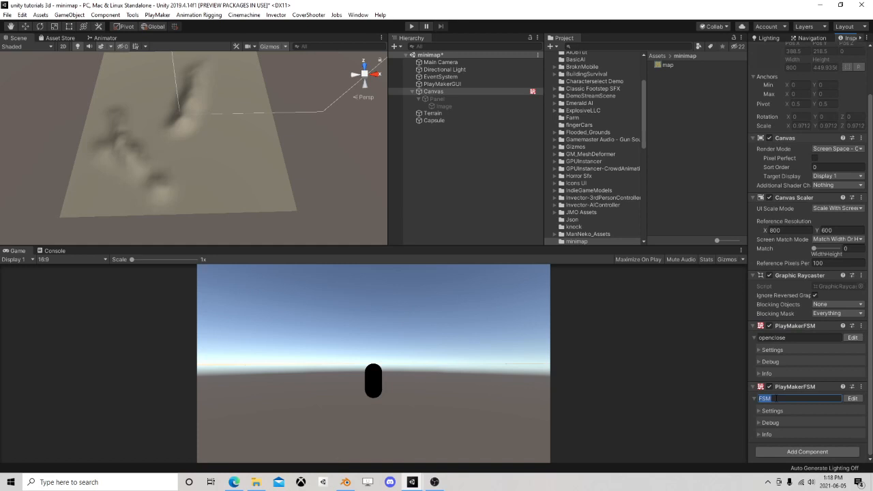
text(display)
click(853, 398)
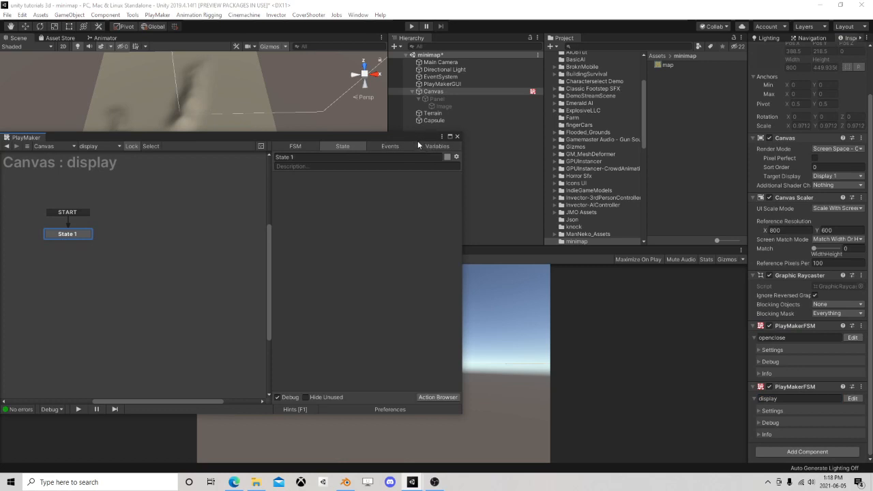
Add the Capsule from the scene as a GameObject variable of the display FSM
drag(417, 140, 514, 152)
click(530, 161)
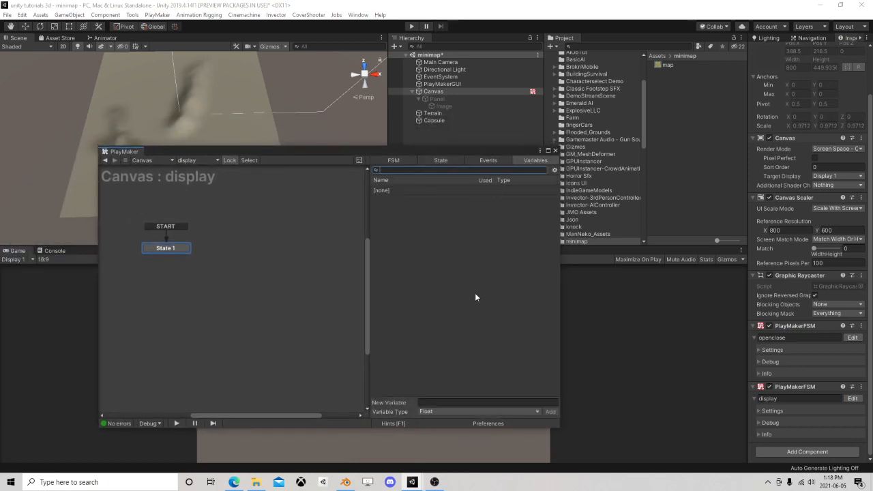
drag(436, 121, 447, 223)
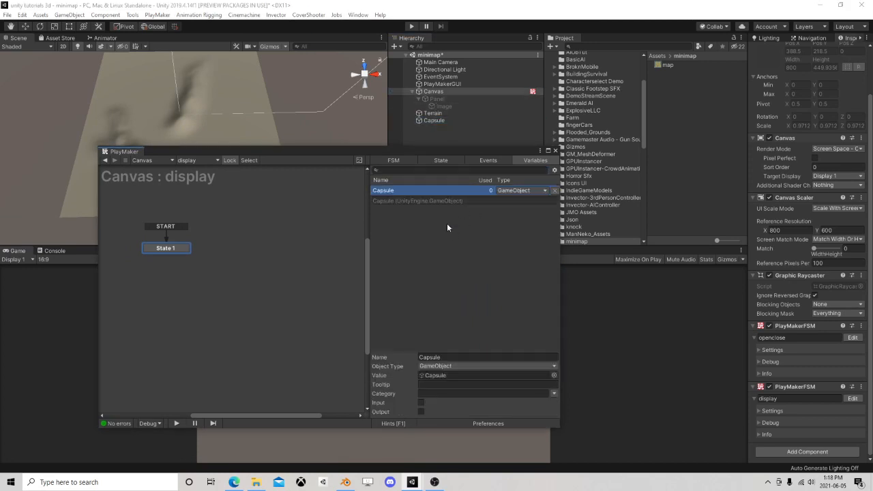
Add a Get Position action to State 1 of the display FSM and make it run every frame
click(441, 160)
click(536, 411)
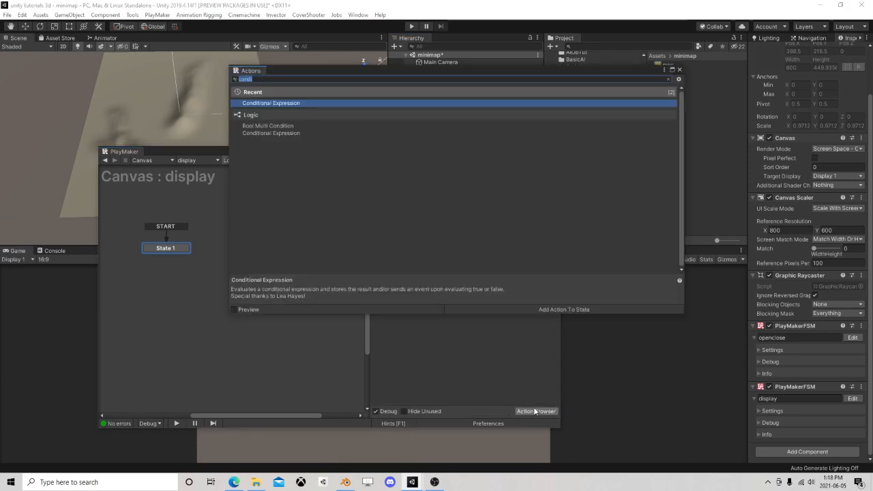
text(get po)
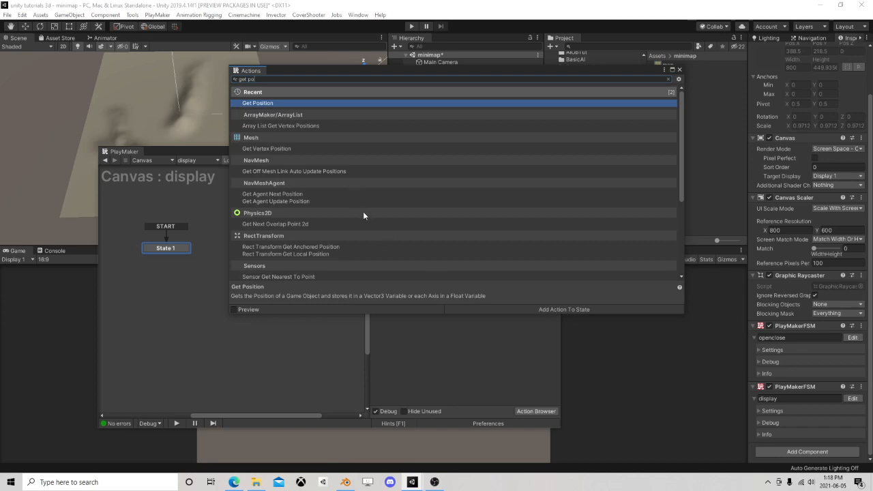
double_click(288, 105)
click(680, 69)
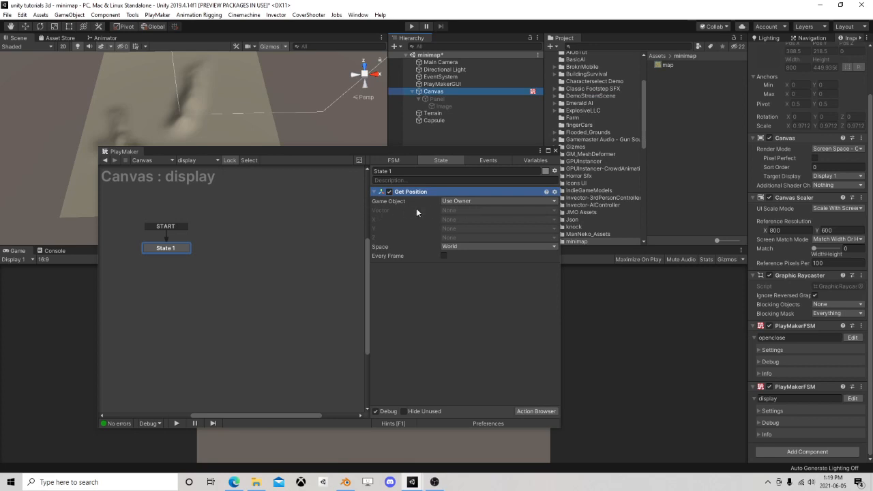
click(443, 257)
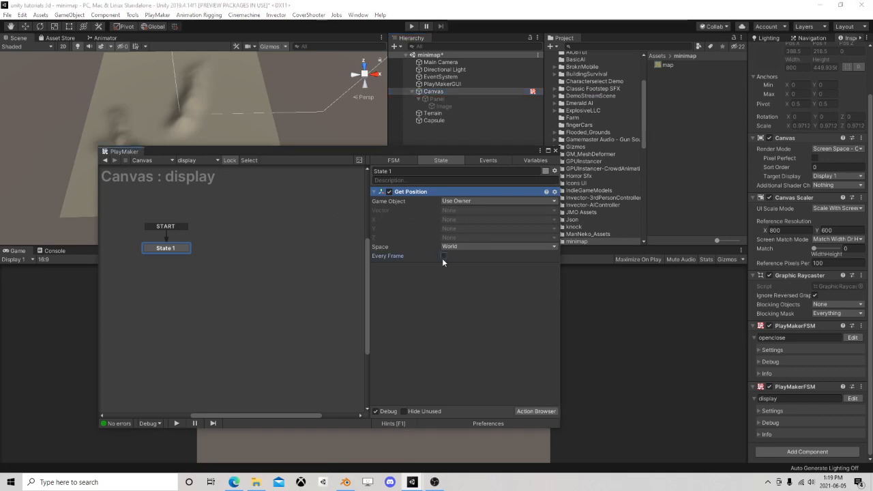
Store the Get Position action's X value in a new variable PlayersX and its Z value in a new variable PlayersZ
click(452, 220)
click(475, 242)
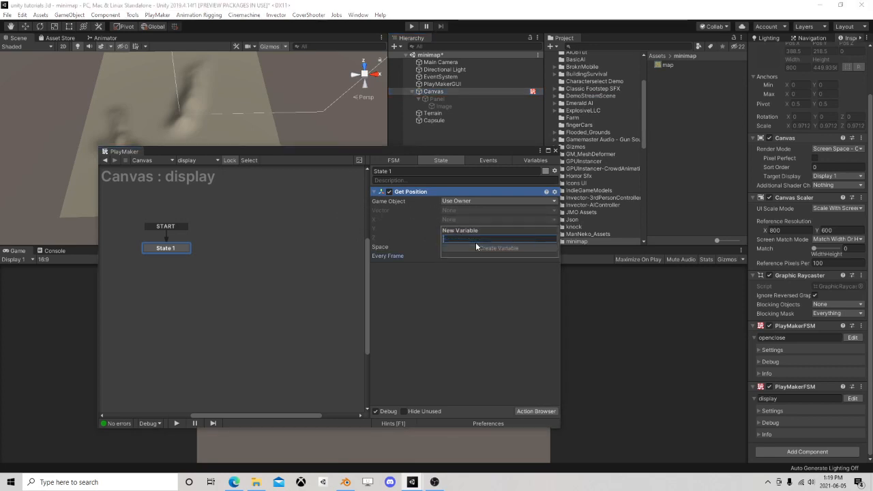
text(PlayersX)
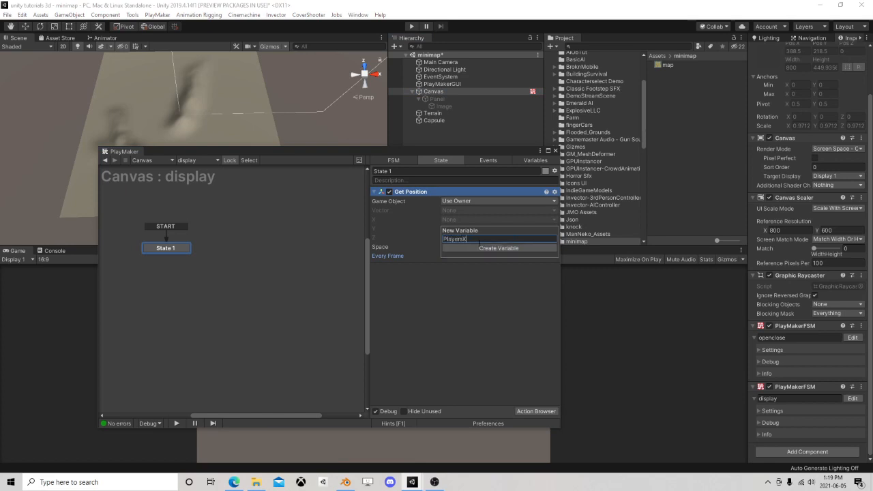
click(480, 246)
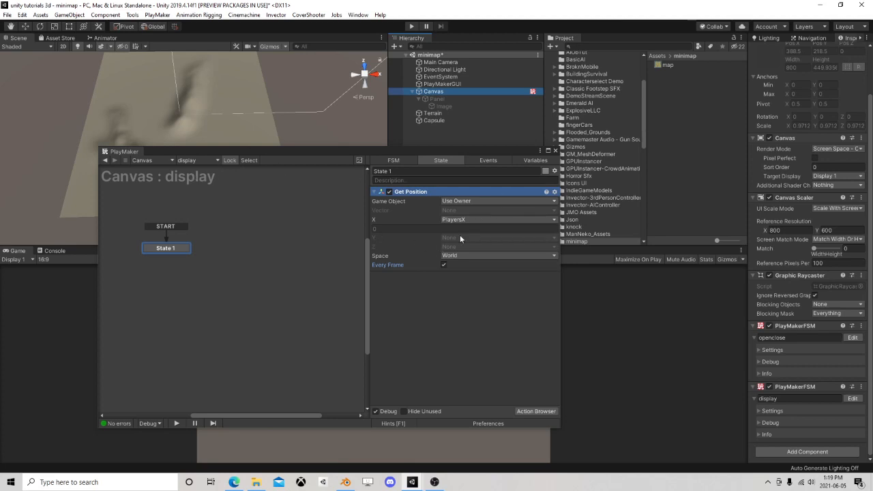
click(477, 247)
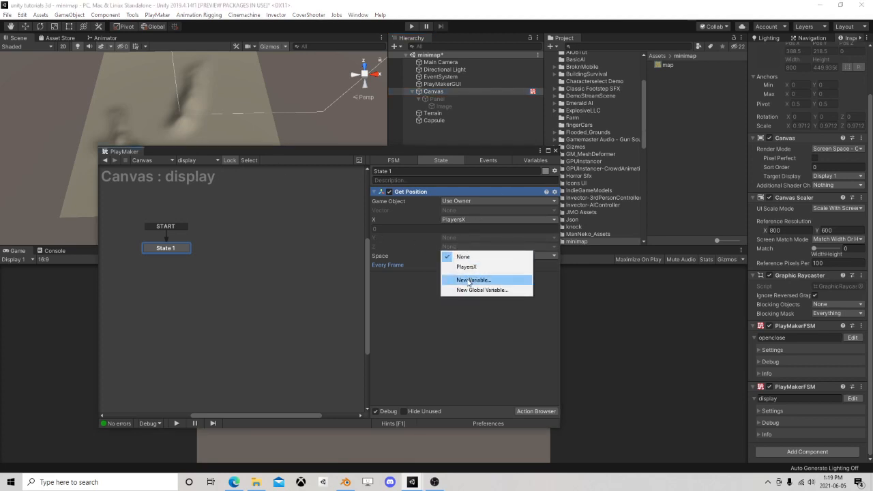
click(497, 279)
text(Playe)
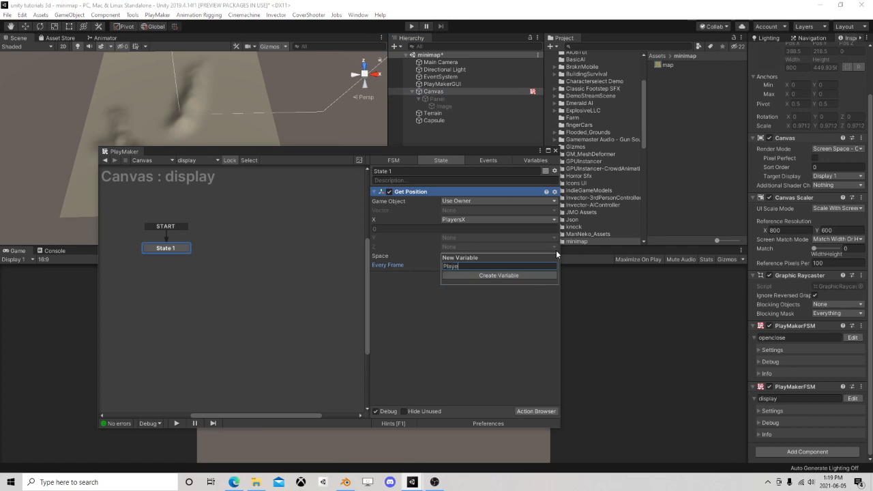
text(rsZ)
key(Return)
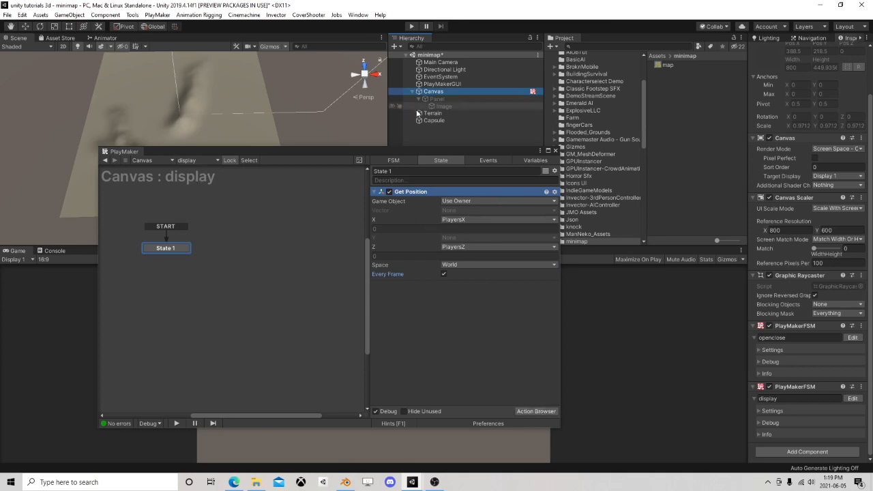
Collapse the Get Position action and add a Rect Transform Get Size Delta action to State 1
drag(437, 151, 398, 80)
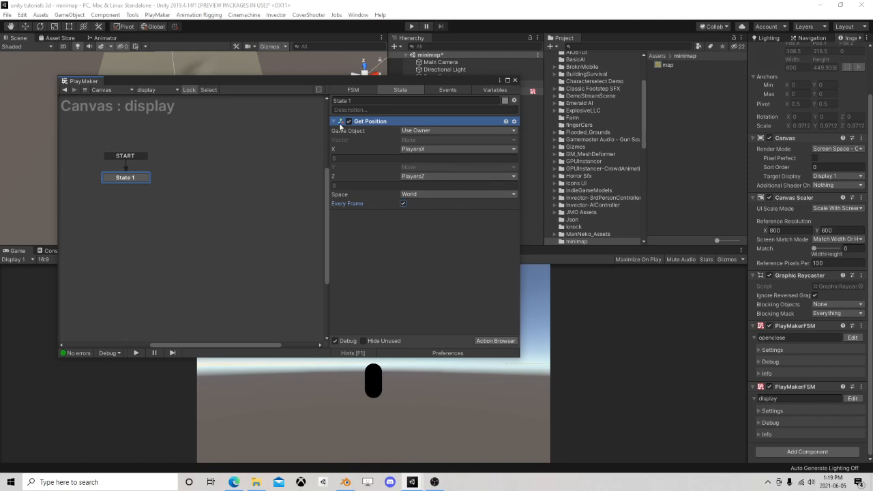
click(334, 122)
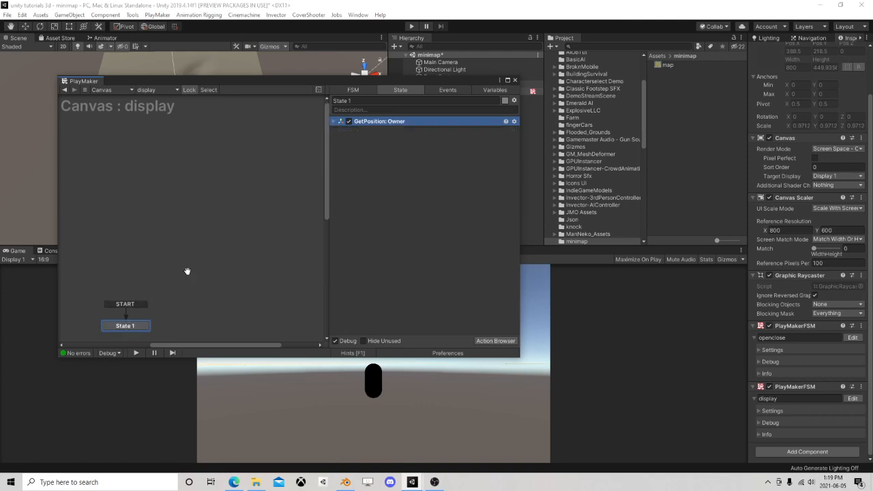
middle_drag(186, 270, 197, 157)
click(515, 343)
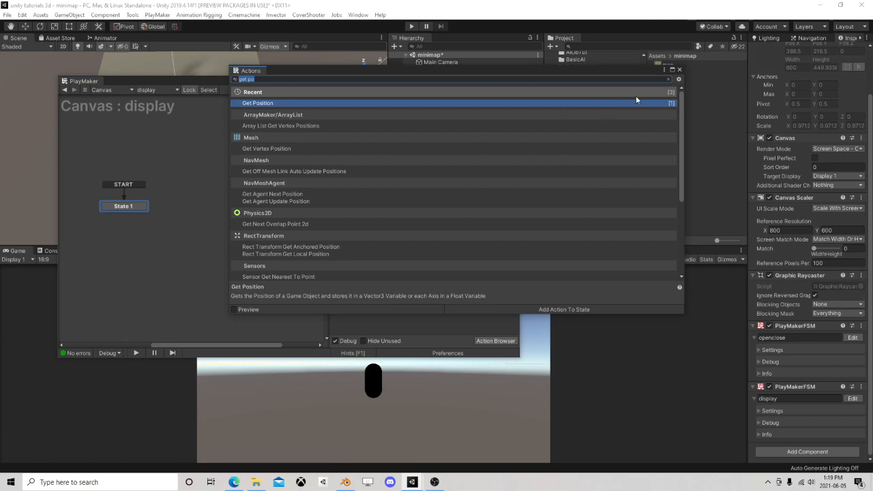
text(get rect)
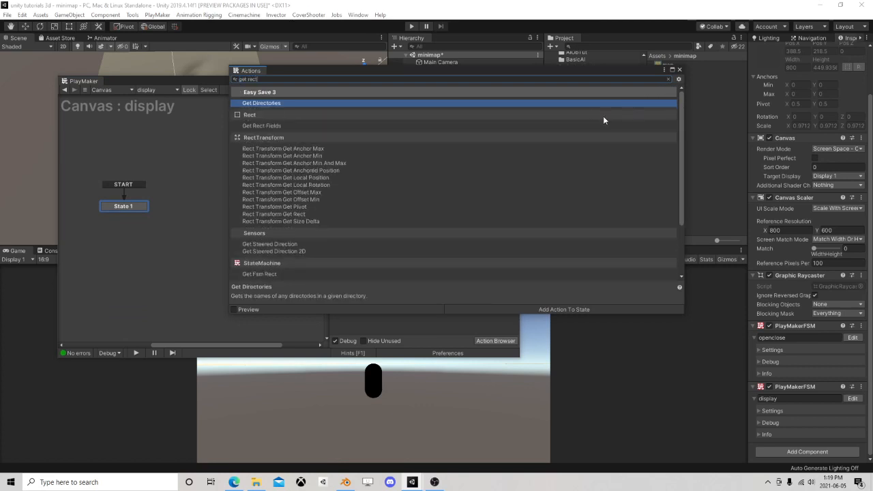
text( de)
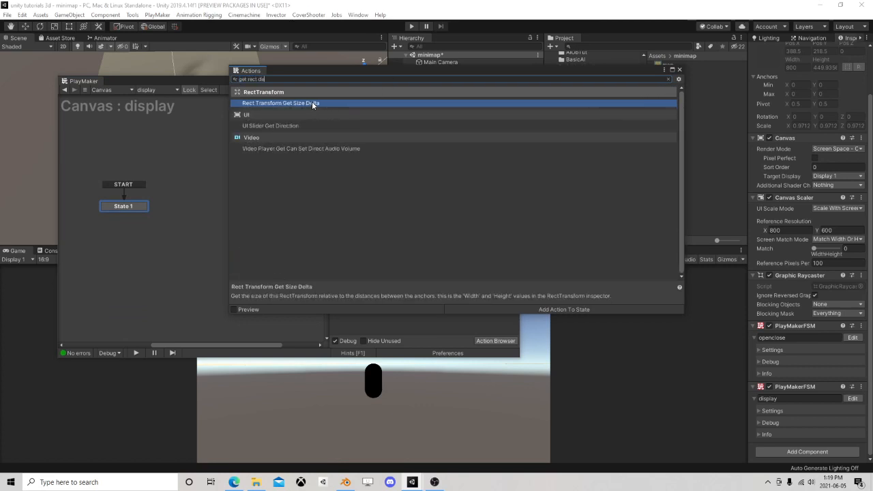
double_click(312, 102)
click(680, 70)
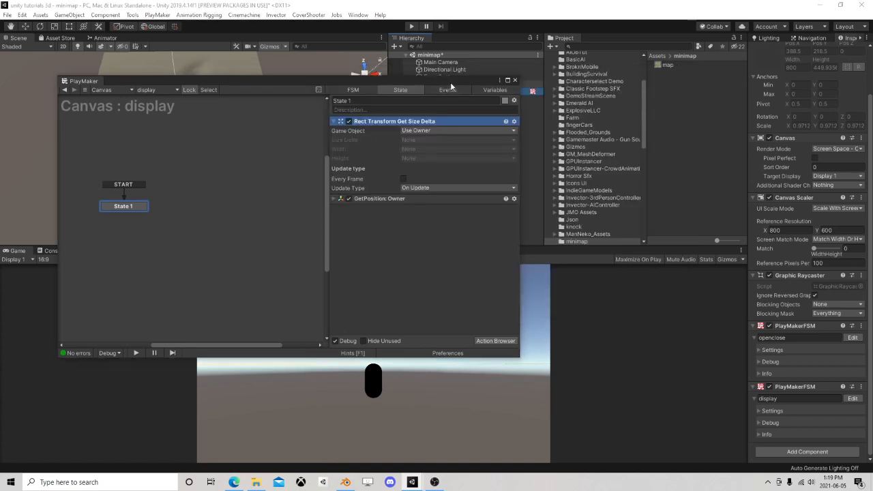
Set the Get Size Delta action's game object to the specified object Panel
drag(437, 83, 297, 64)
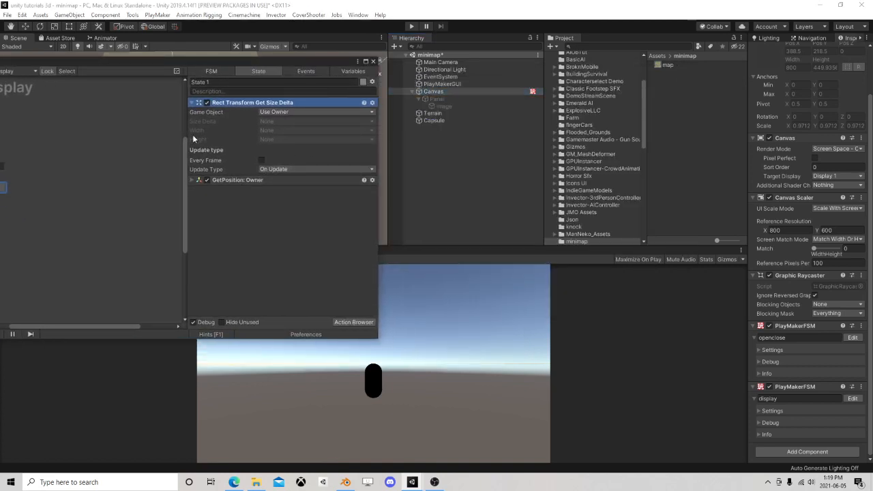
click(305, 112)
click(300, 132)
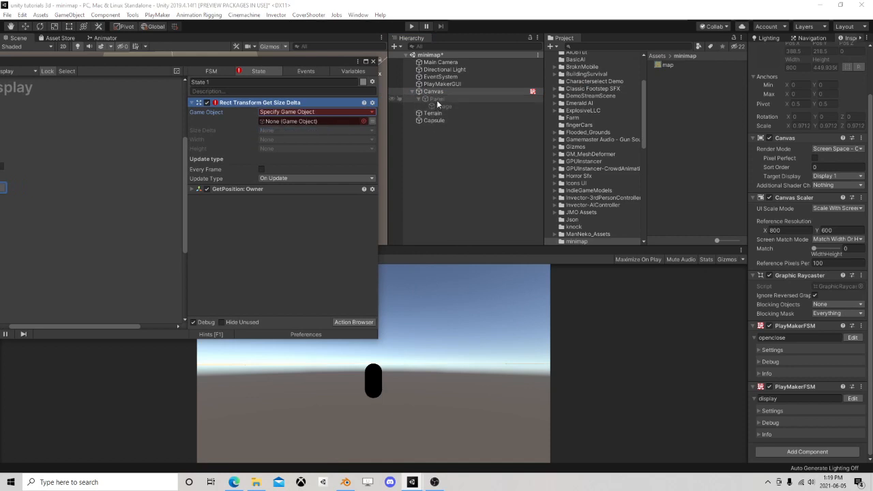
drag(435, 99, 300, 121)
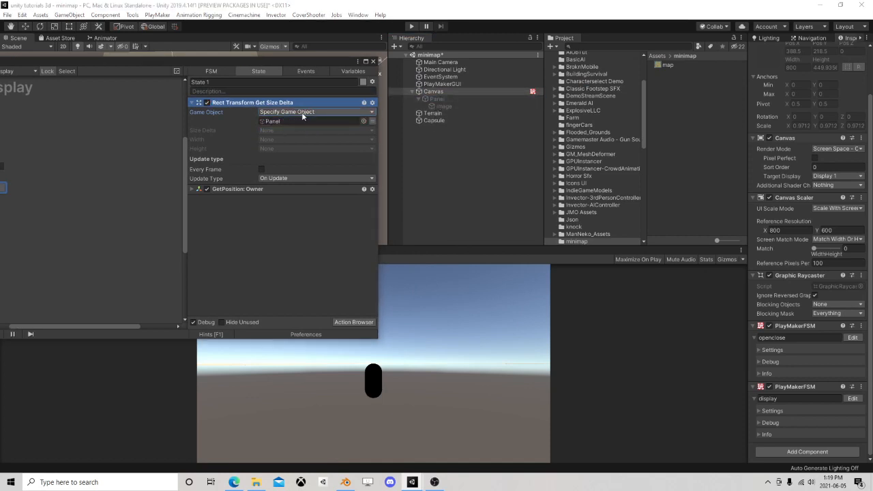
Store the Panel's Size Delta in a new variable named PanelSize
click(271, 137)
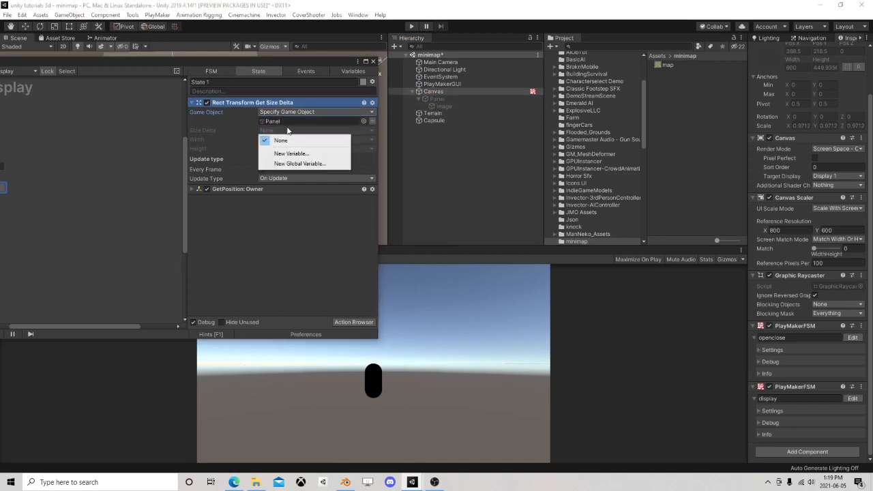
click(280, 152)
text(Panel)
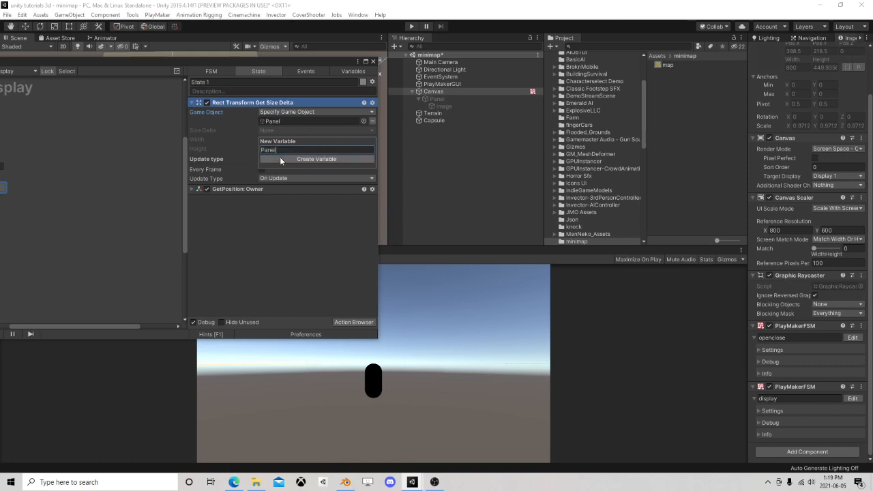
text(Size)
click(279, 159)
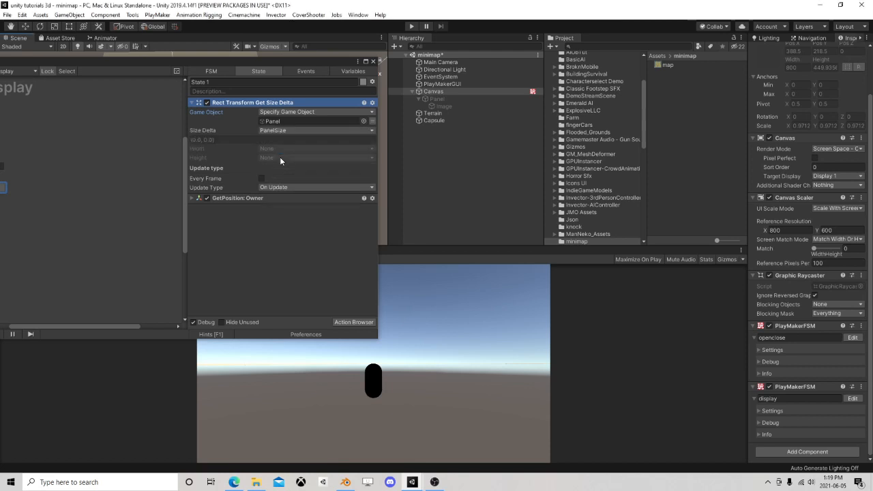
Create a new Vector2 variable named WorldSize in the display FSM
click(195, 102)
click(351, 74)
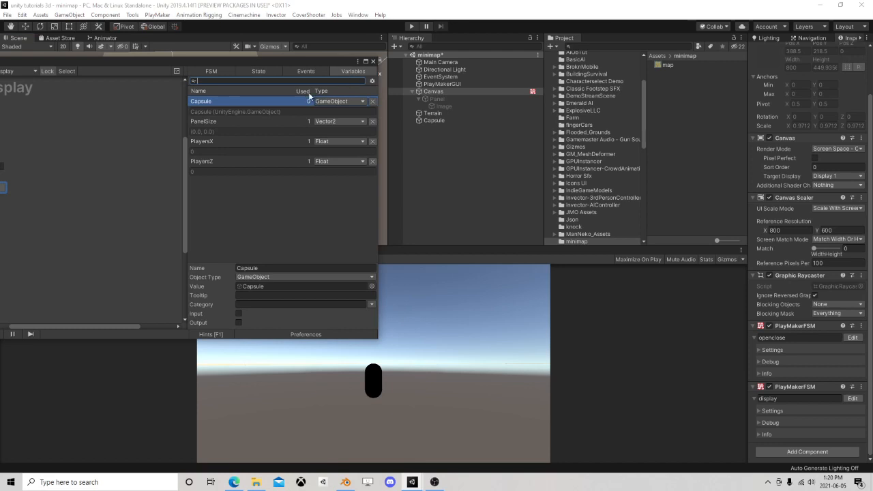
click(269, 232)
click(248, 322)
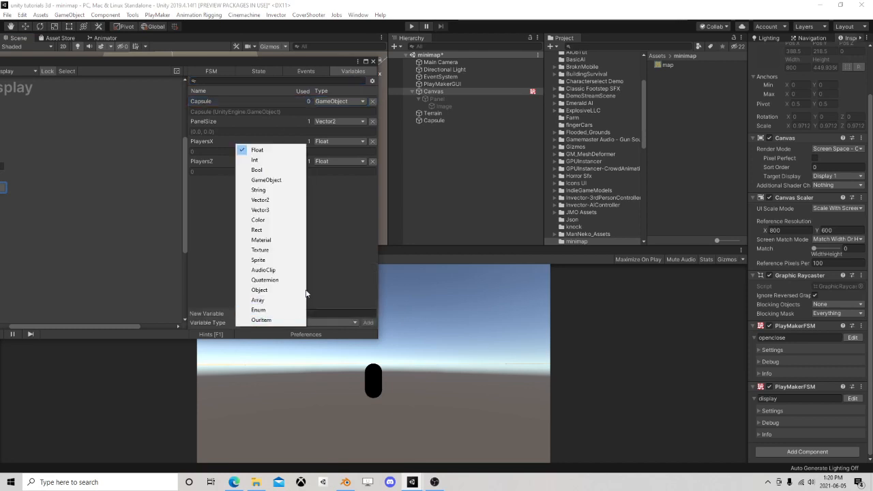
click(263, 200)
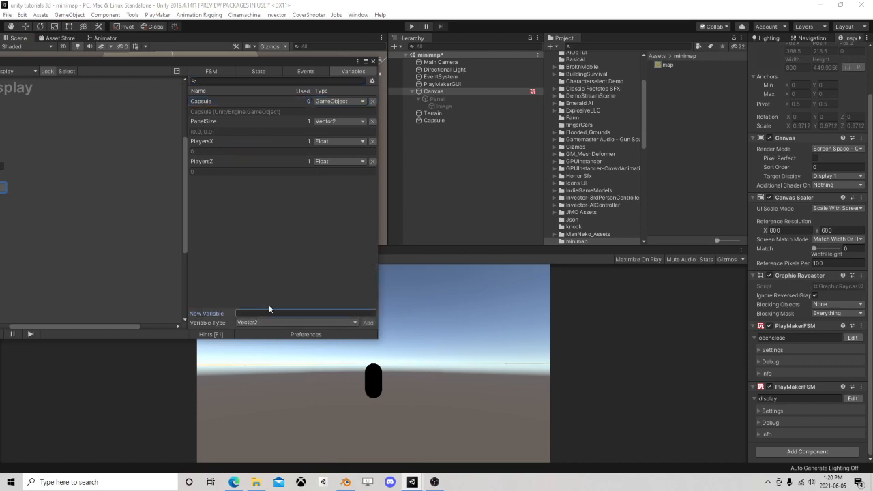
text(WorldS)
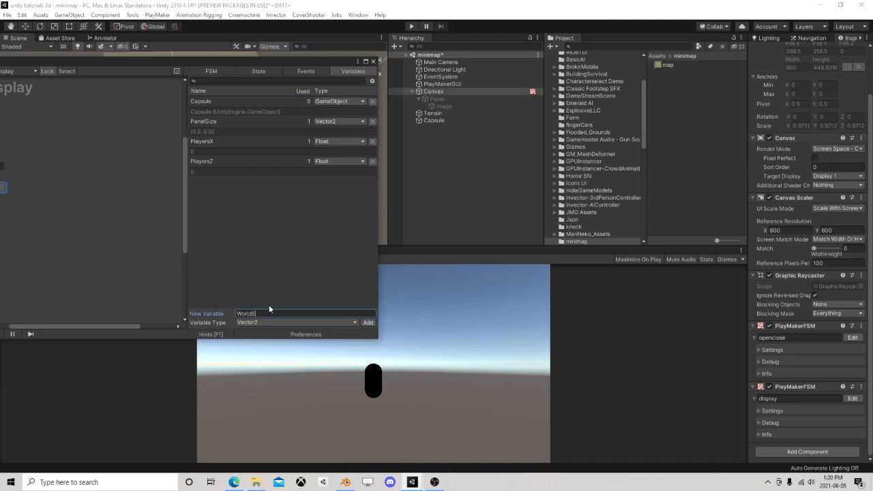
text(ize)
key(Return)
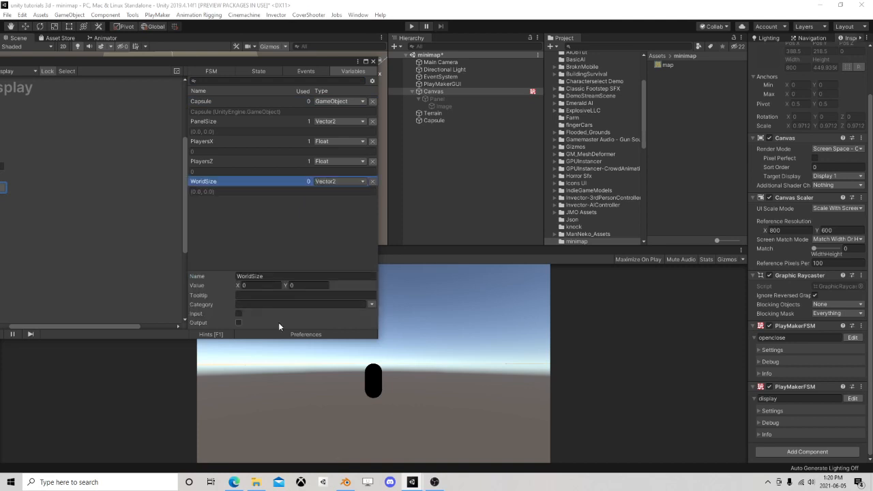
Set the WorldSize variable's value to X 1000 and Y 1000
click(276, 285)
text(1000)
click(308, 285)
text(1000)
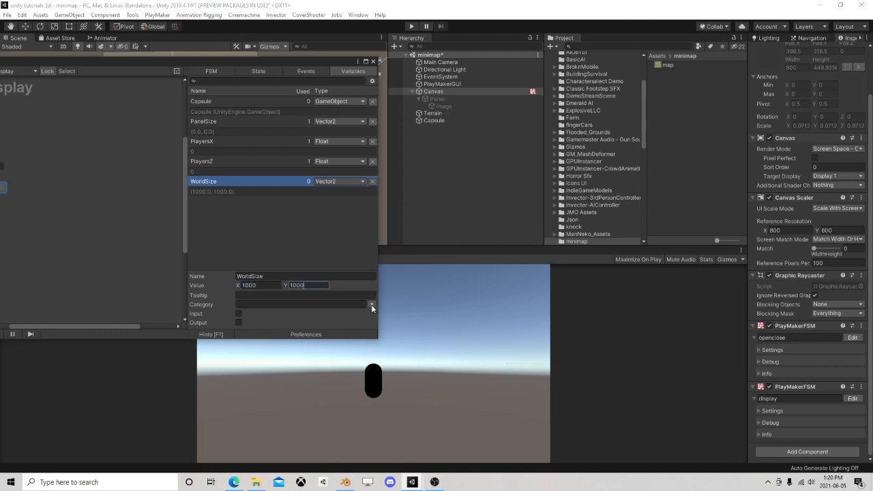
Return to State 1's actions, bring the PlayMaker window fully into view, and collapse the Get Size Delta and Get Position actions
click(264, 70)
drag(267, 62, 357, 56)
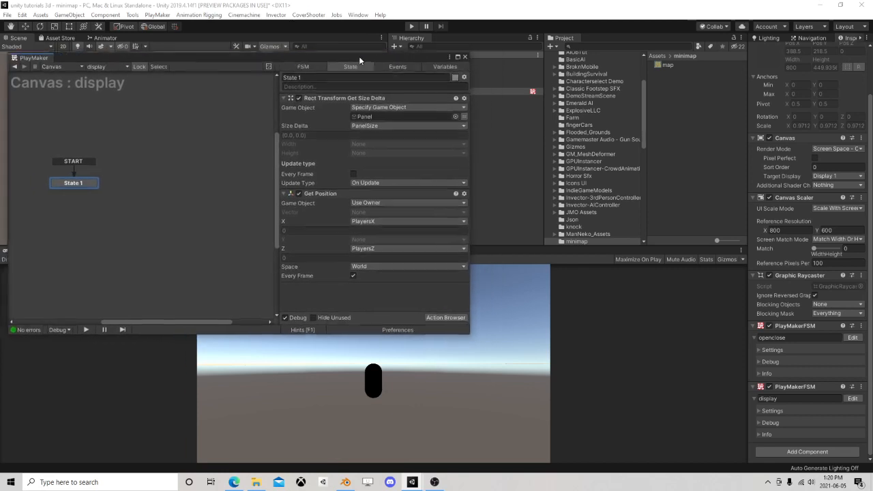
click(280, 97)
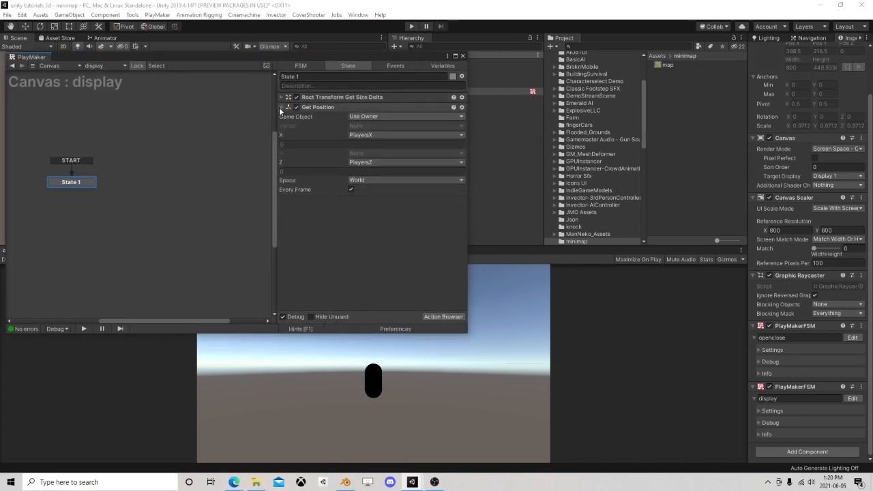
click(280, 107)
click(281, 107)
click(281, 107)
Add a Set Vector2 XY action to State 1
click(440, 317)
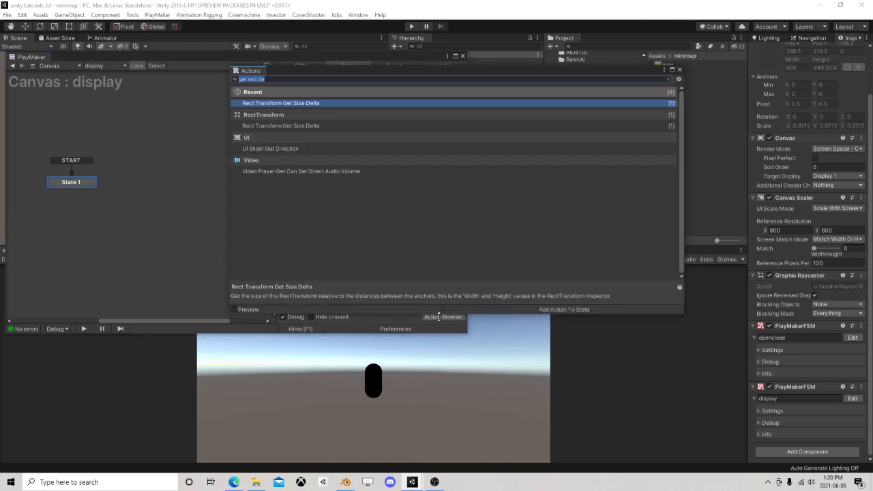
text(set)
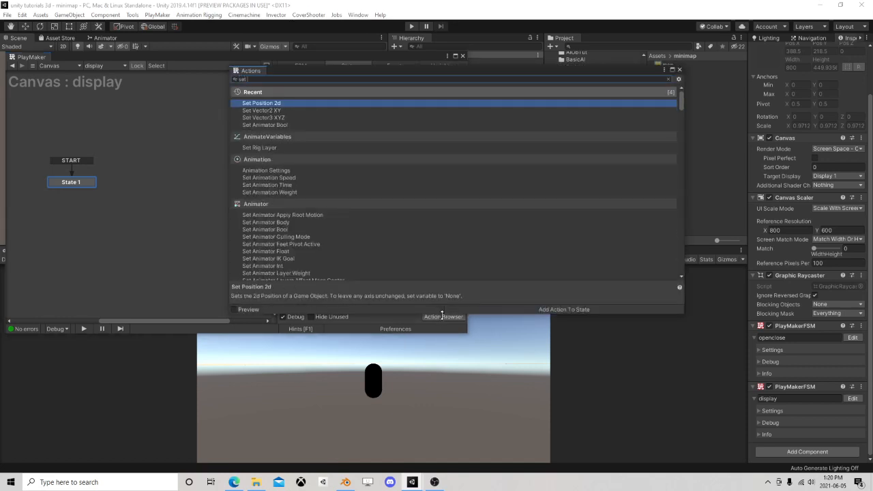
text( vector)
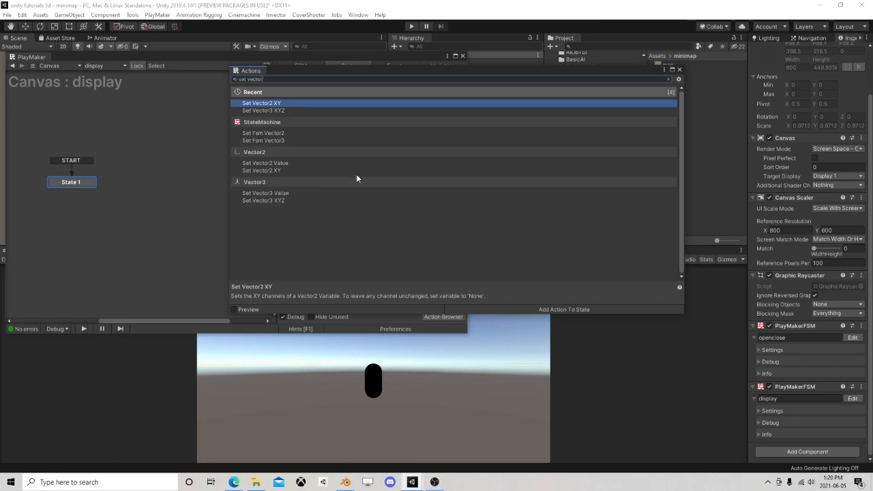
double_click(282, 104)
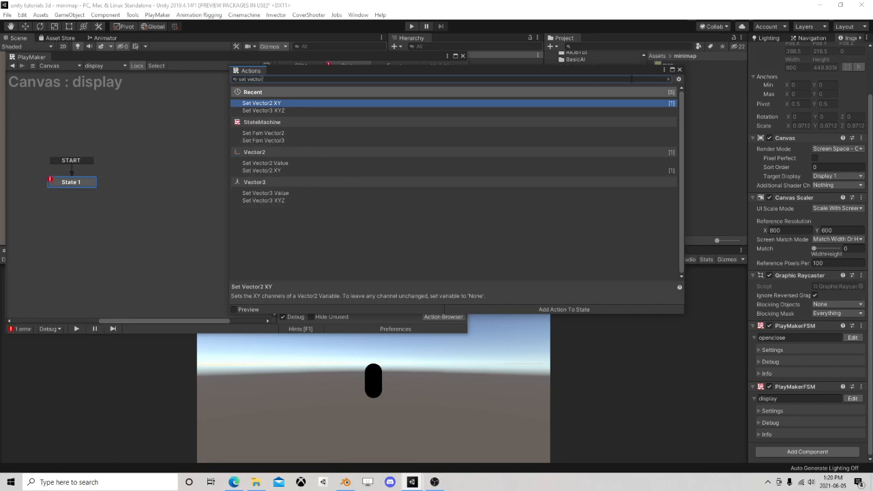
click(680, 70)
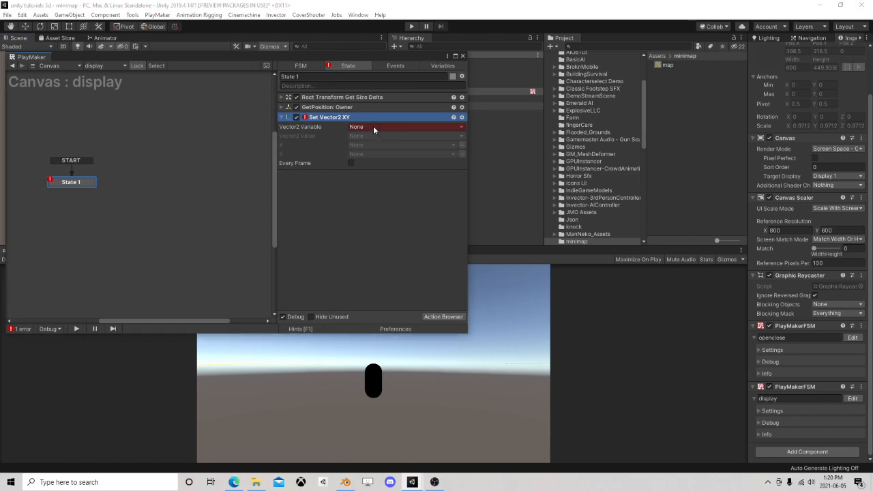
Assign a new variable named Players2d as the Set Vector2 XY action's Vector2 variable
click(373, 126)
click(387, 168)
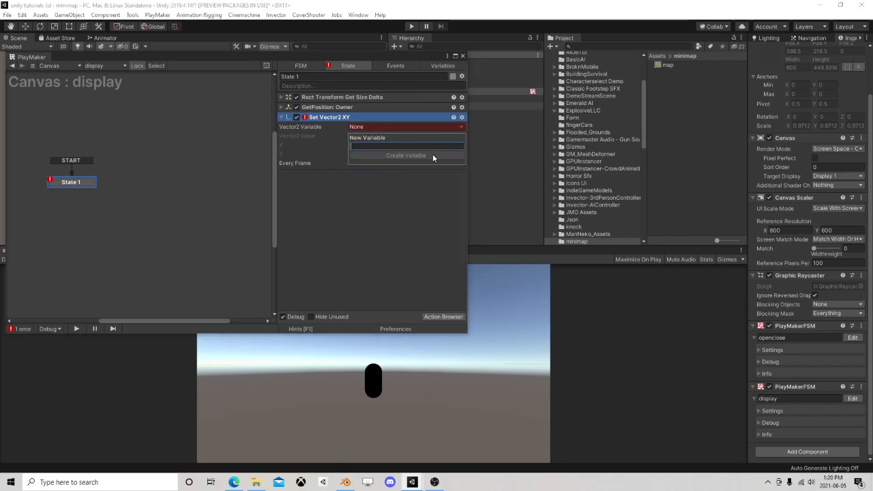
text(Players)
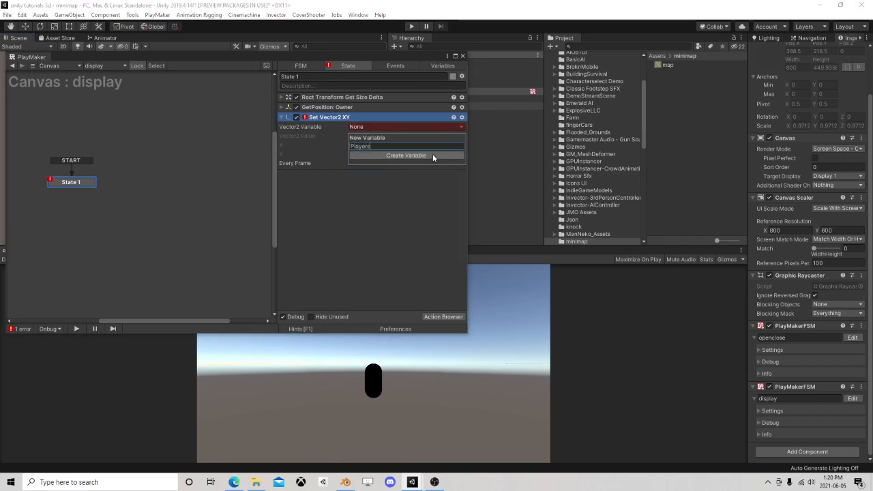
text(2d)
click(432, 156)
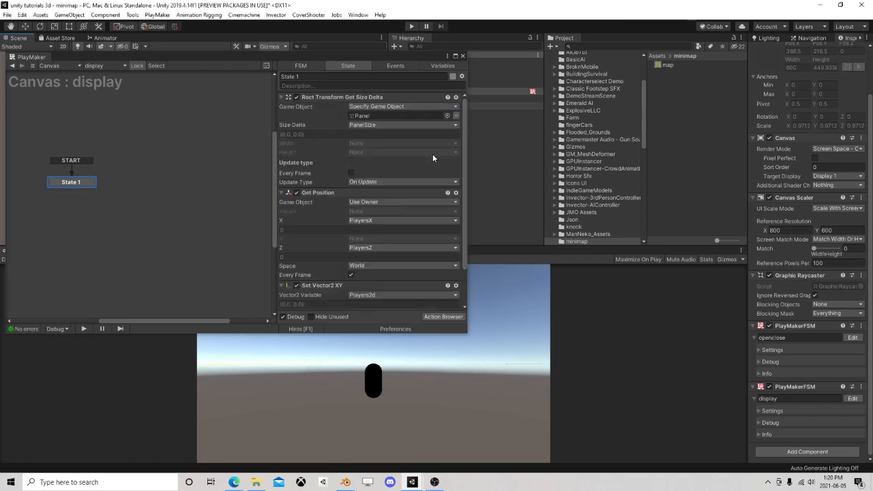
Set the Set Vector2 XY action's X to PlayersX and Y to PlayersZ every frame, and collapse the two other actions
scroll(365, 212, down, 3)
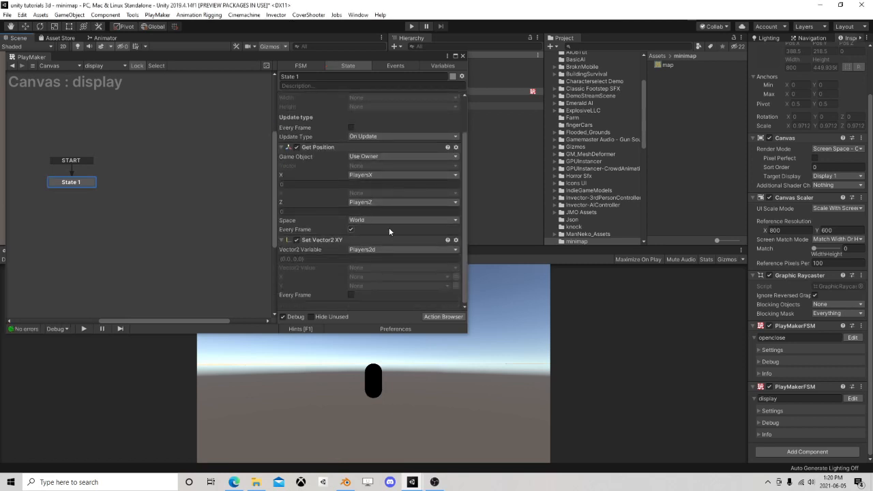
click(358, 275)
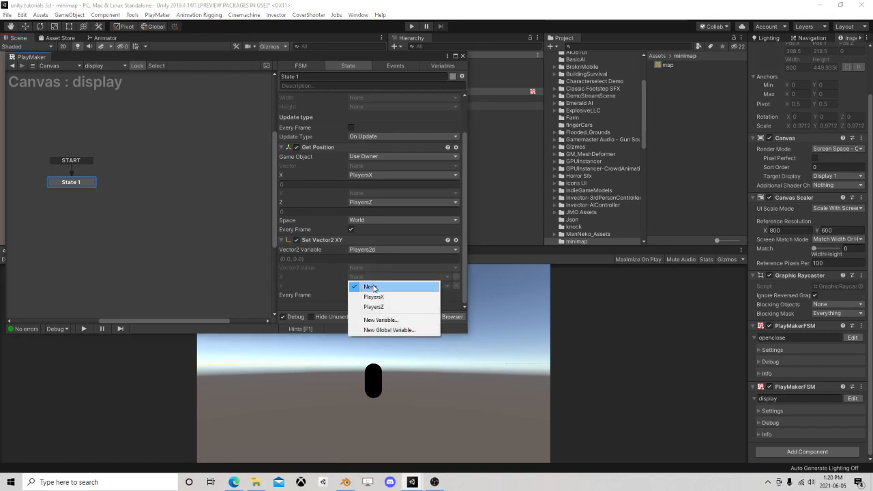
click(379, 297)
click(373, 296)
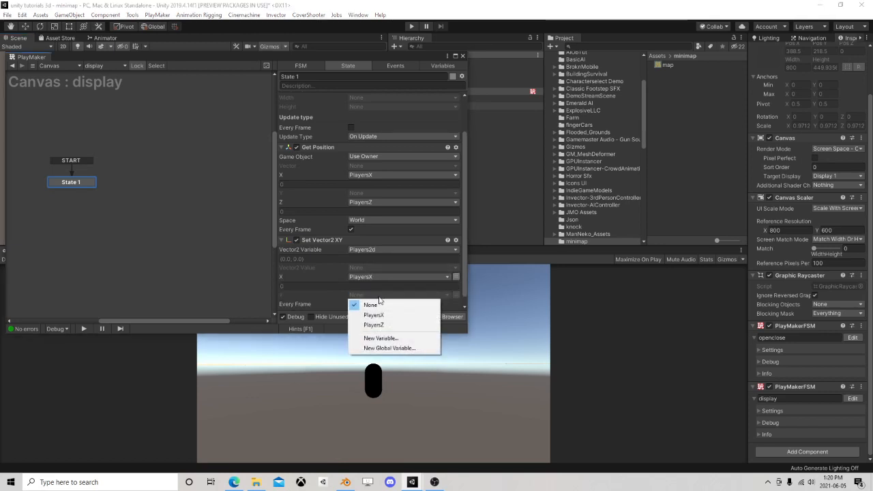
click(373, 325)
scroll(375, 298, down, 1)
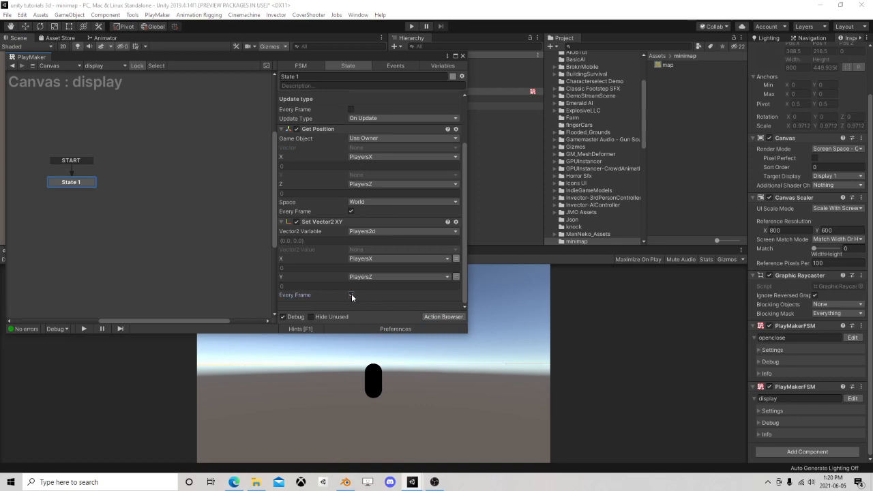
click(285, 130)
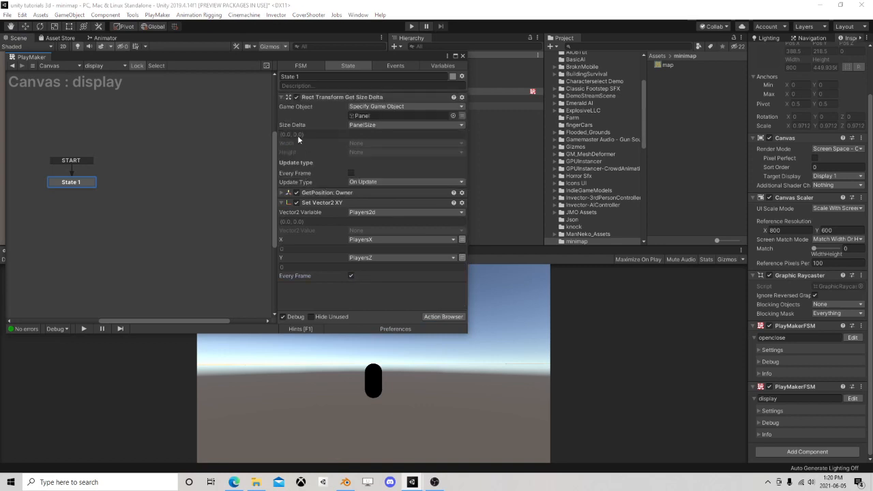
click(282, 97)
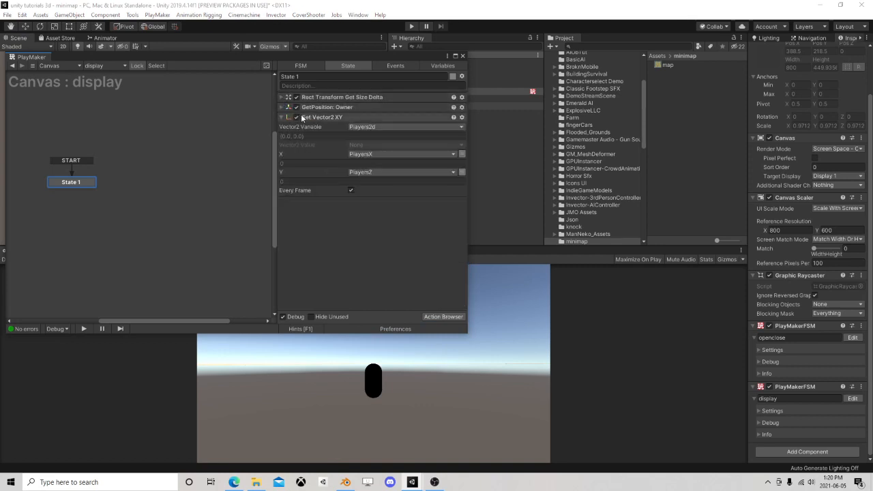
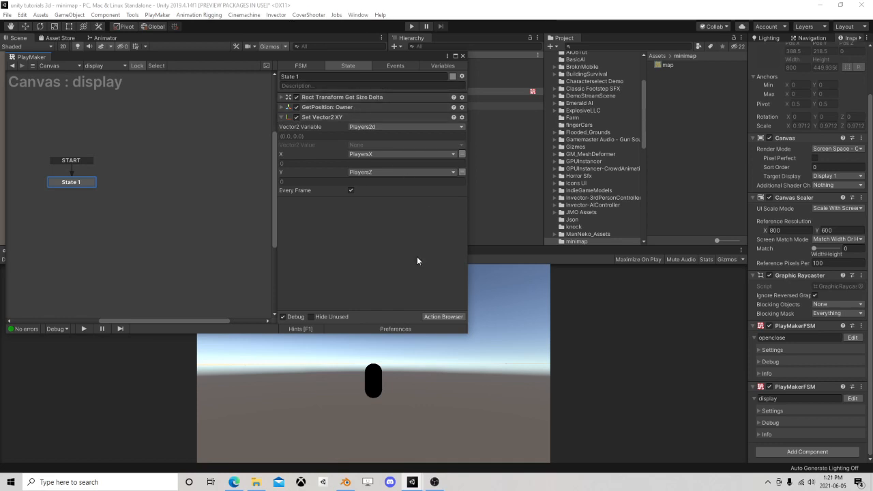
Add a Vector2 Operator action to State 1 and move it below the Set Vector2 XY action
click(441, 318)
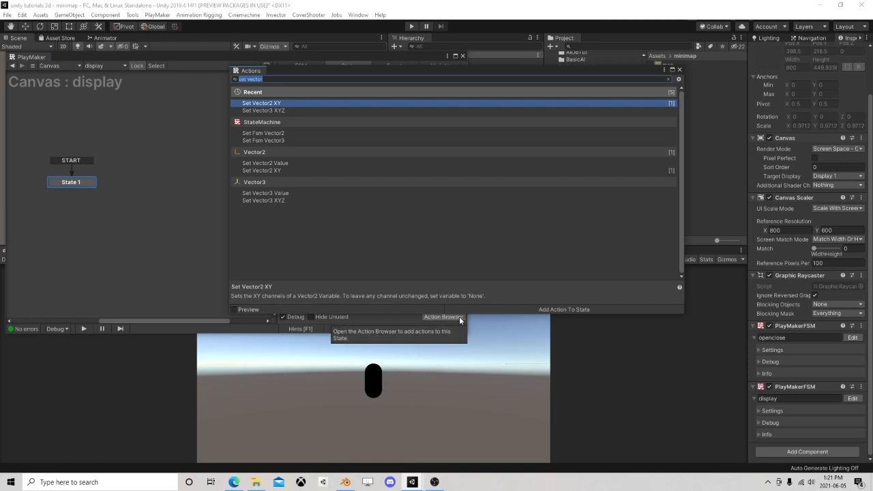
text(vector2)
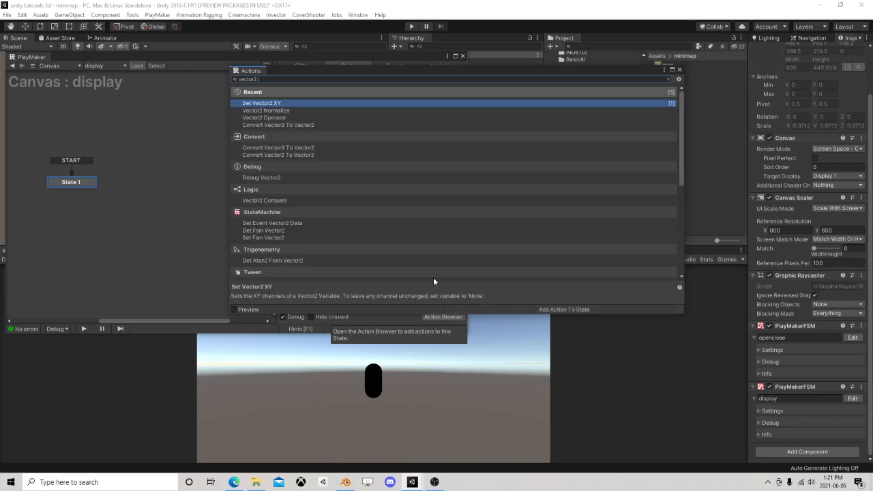
text( op)
double_click(280, 104)
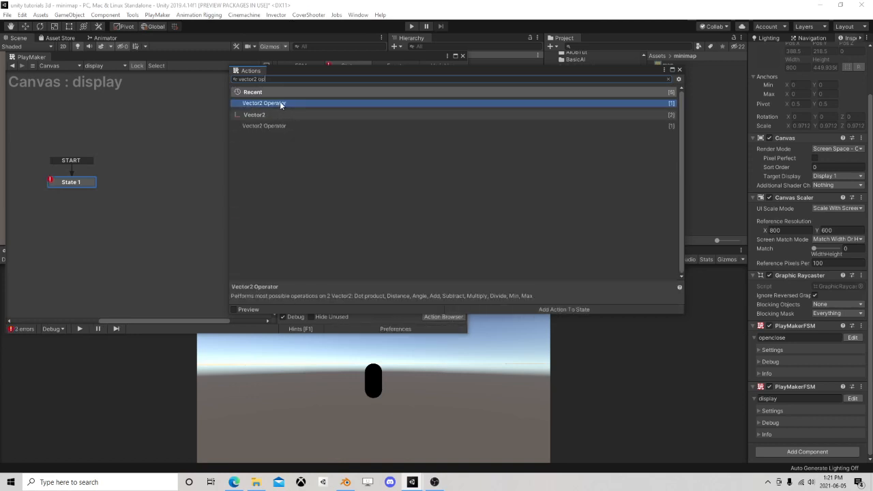
click(680, 70)
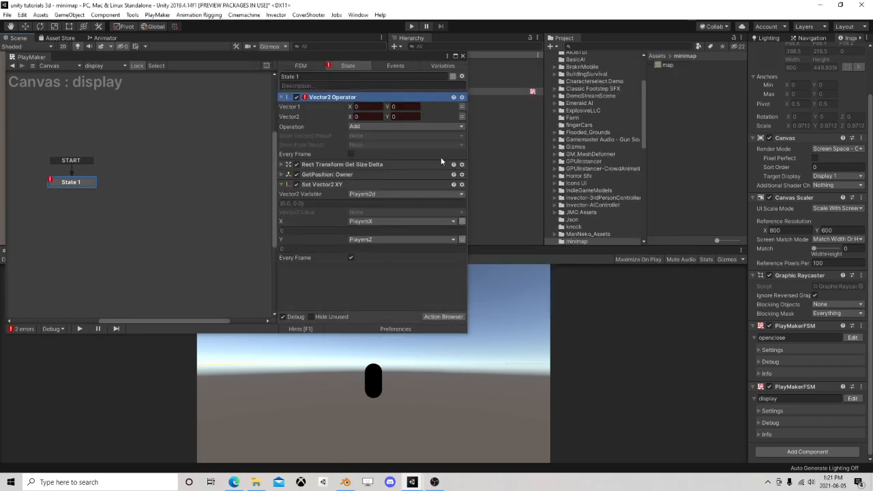
drag(317, 99, 357, 270)
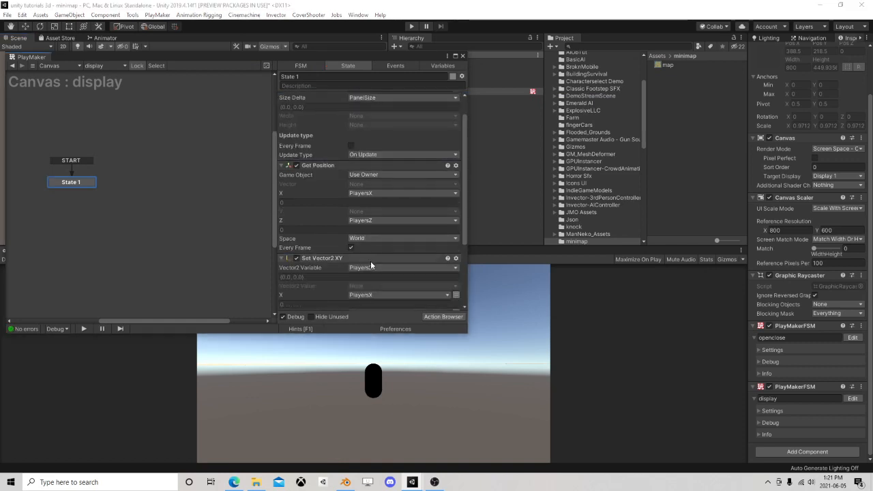
scroll(374, 238, down, 2)
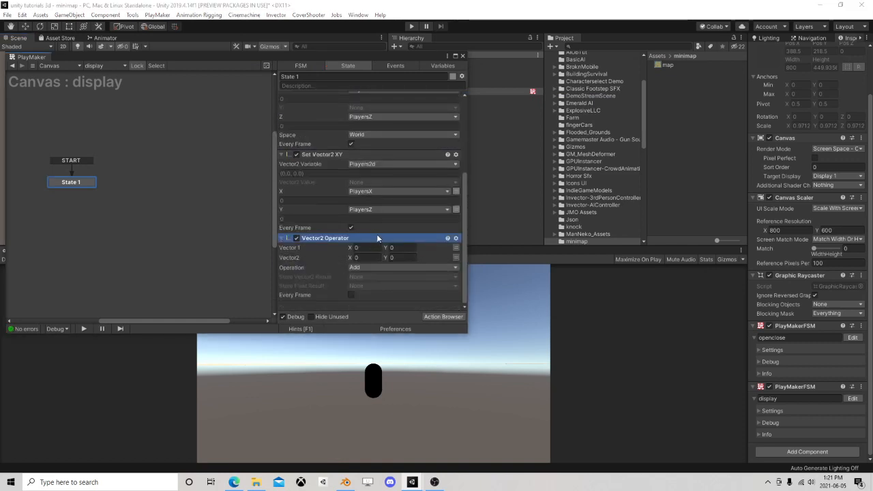
Set the Vector2 Operator's Vector 1 to the variable Players2d and its Vector2 to WorldSize
click(455, 248)
click(409, 248)
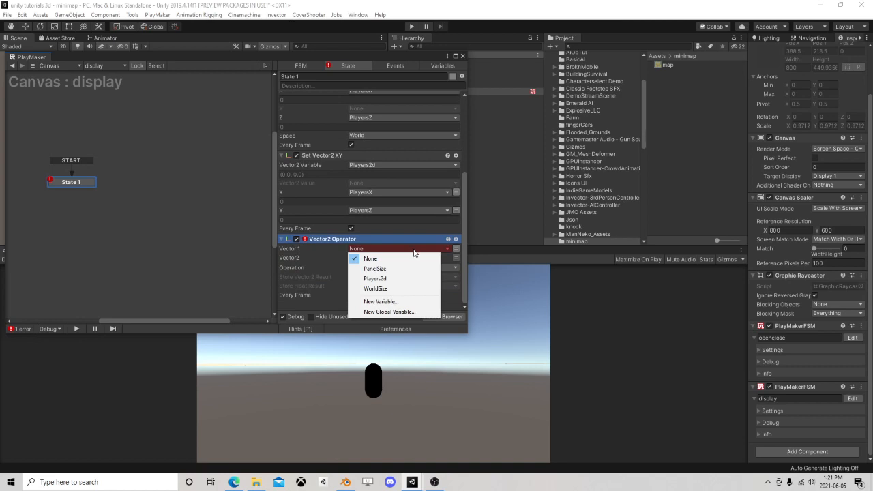
click(387, 279)
scroll(402, 271, down, 1)
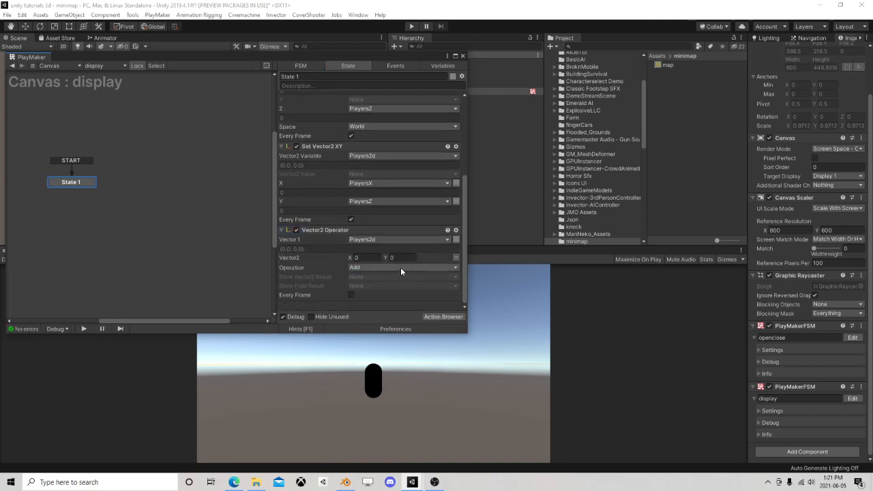
click(456, 258)
click(403, 259)
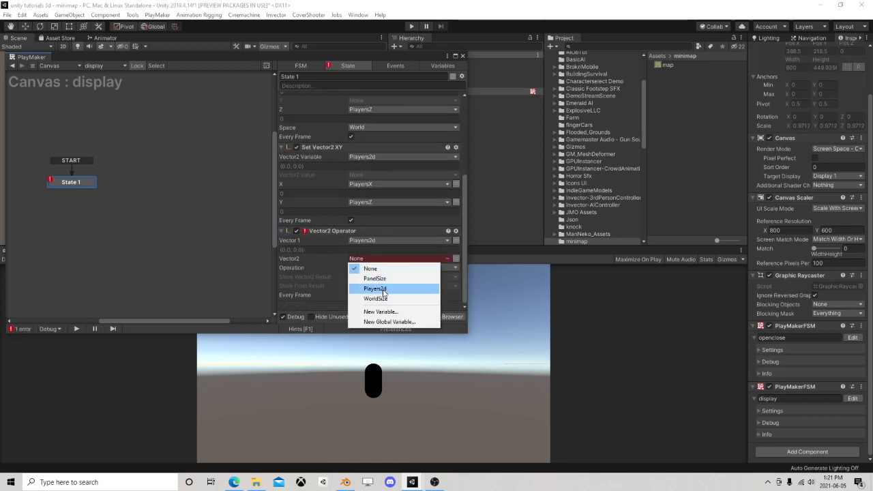
click(384, 300)
Set the Vector2 Operator to Divide and store its result every frame in a new variable named PlayersDivided
scroll(384, 272, down, 1)
click(384, 268)
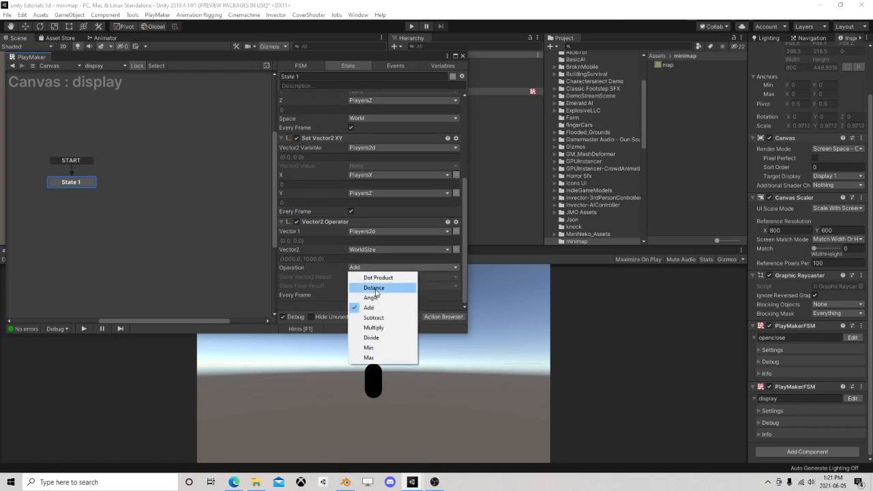
click(375, 337)
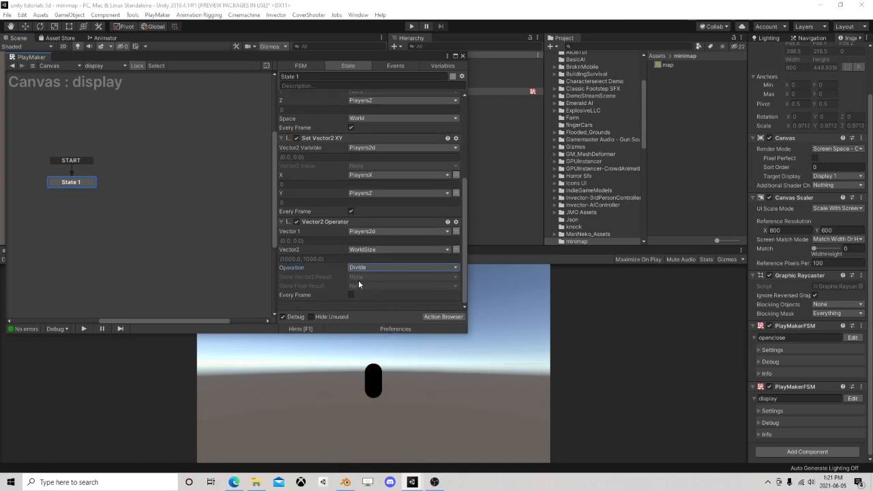
click(363, 277)
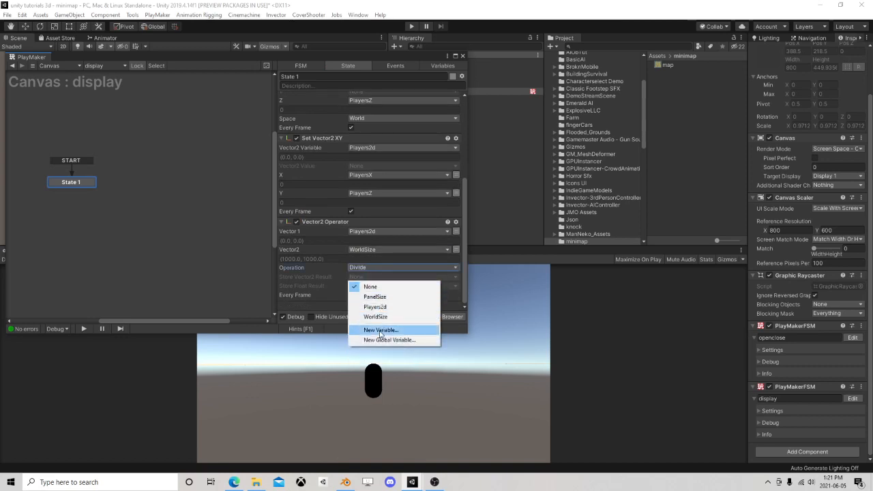
click(372, 327)
text(Players)
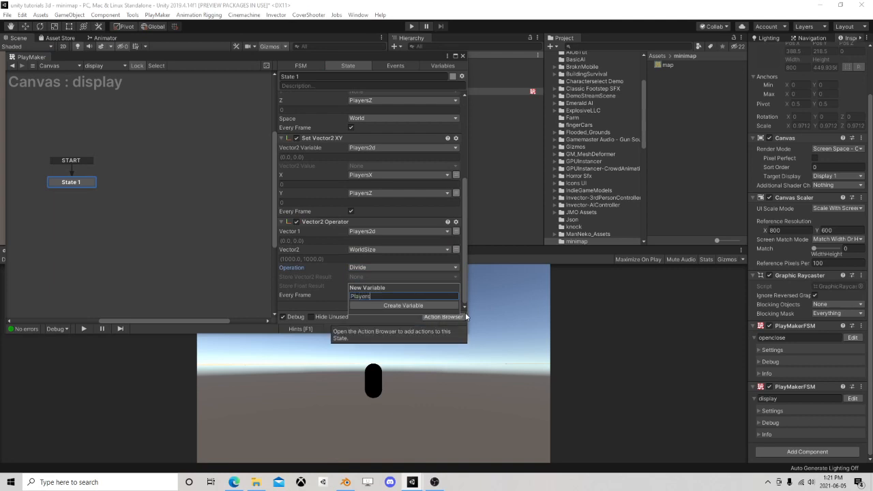
text(Divided)
key(Return)
scroll(345, 240, down, 1)
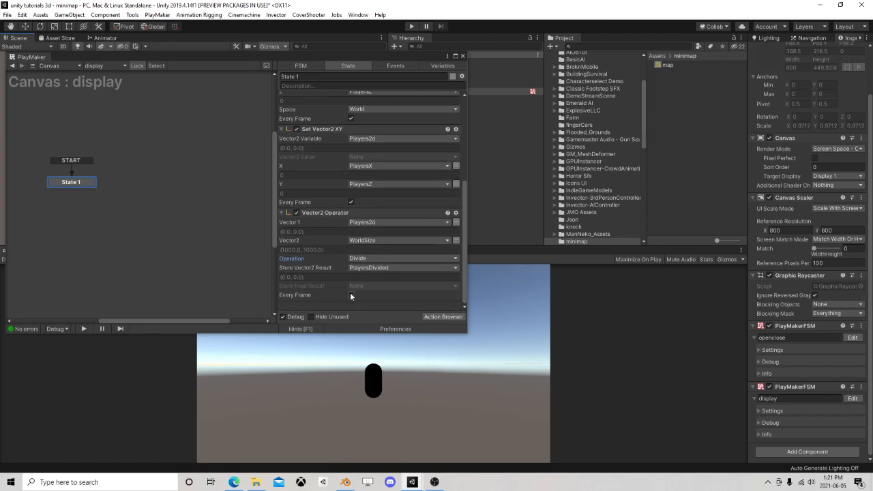
click(351, 294)
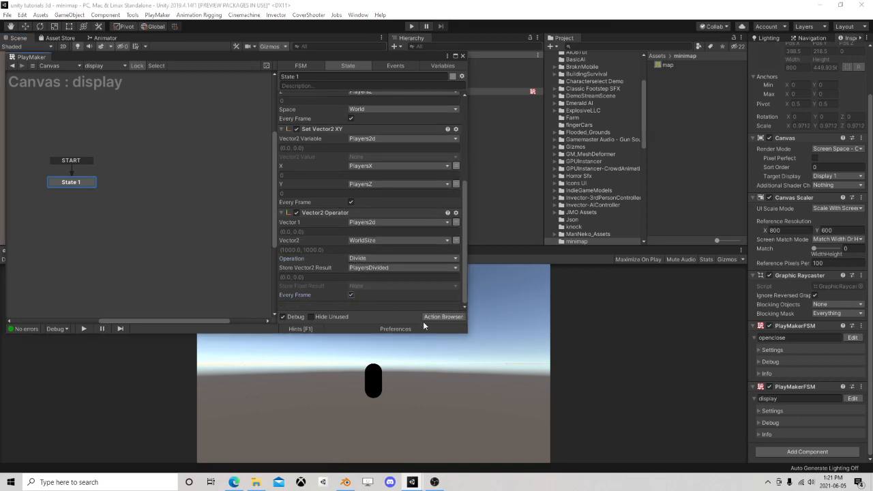
Add a second Vector2 Operator action to State 1 and move it to the end of the action list
click(440, 317)
double_click(275, 103)
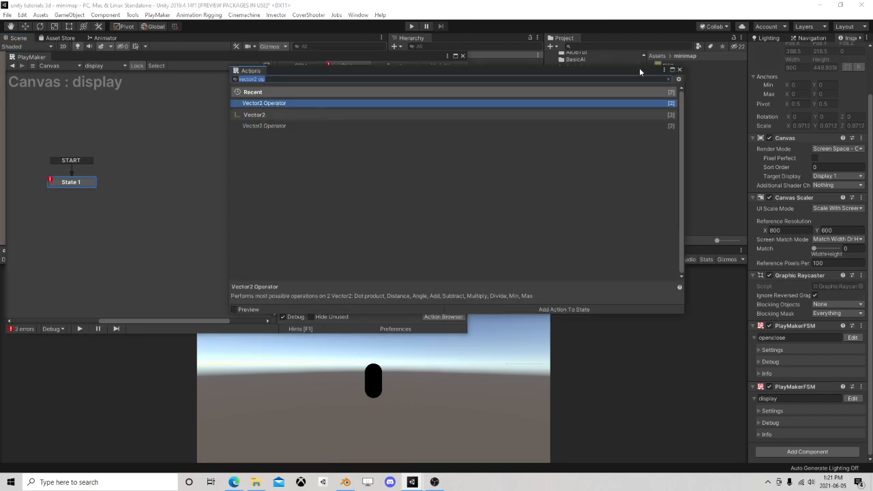
click(679, 71)
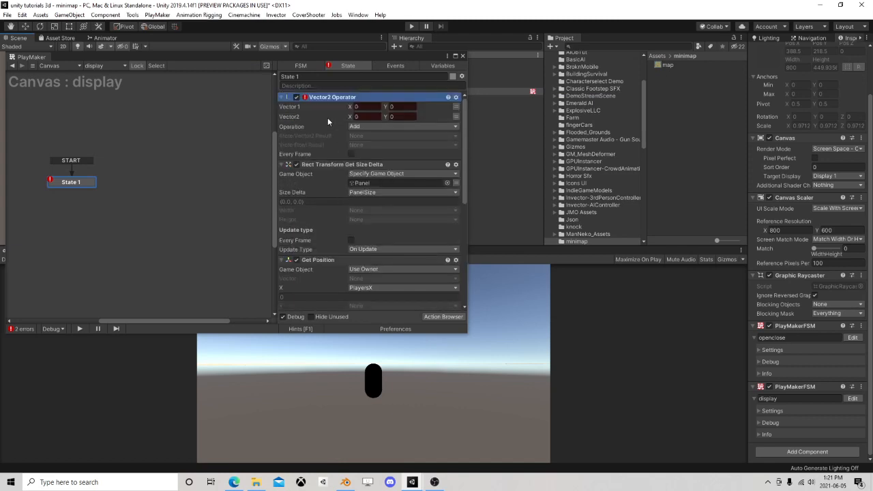
right_click(331, 97)
click(372, 225)
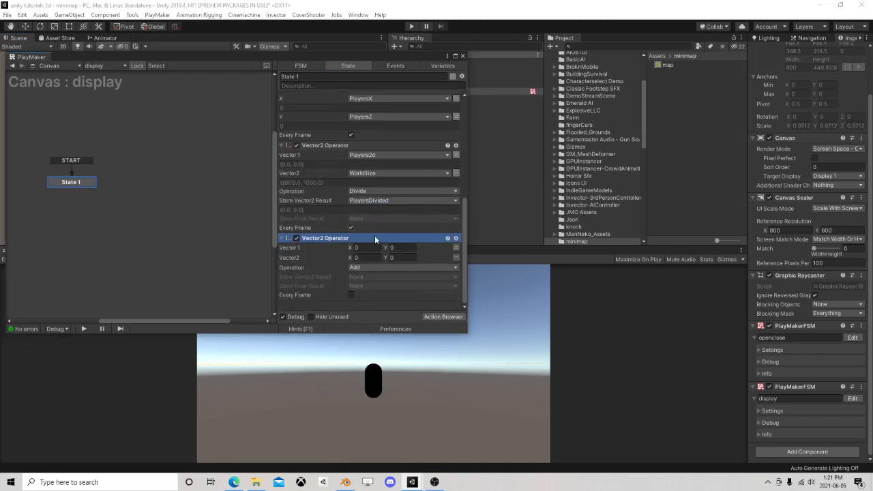
Set the second Vector2 Operator's Vector 1 to the variable PlayersDivided and its Vector2 to PanelSize
click(457, 249)
click(375, 249)
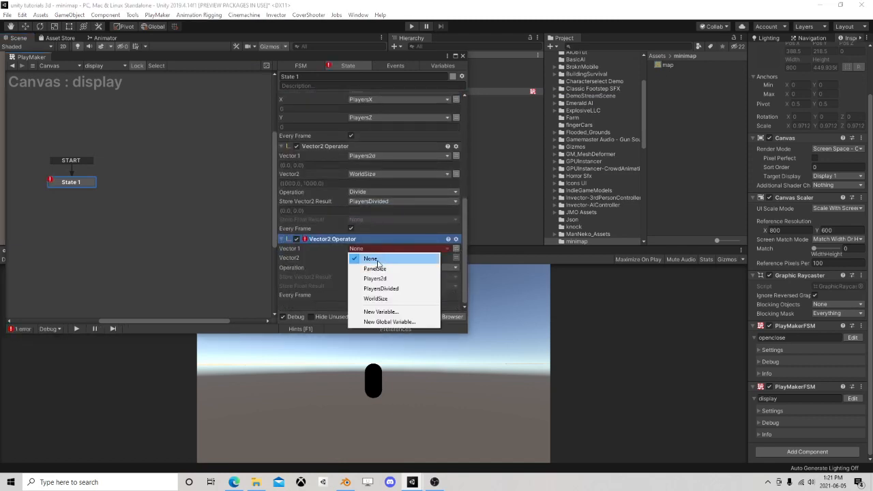
click(381, 289)
click(457, 257)
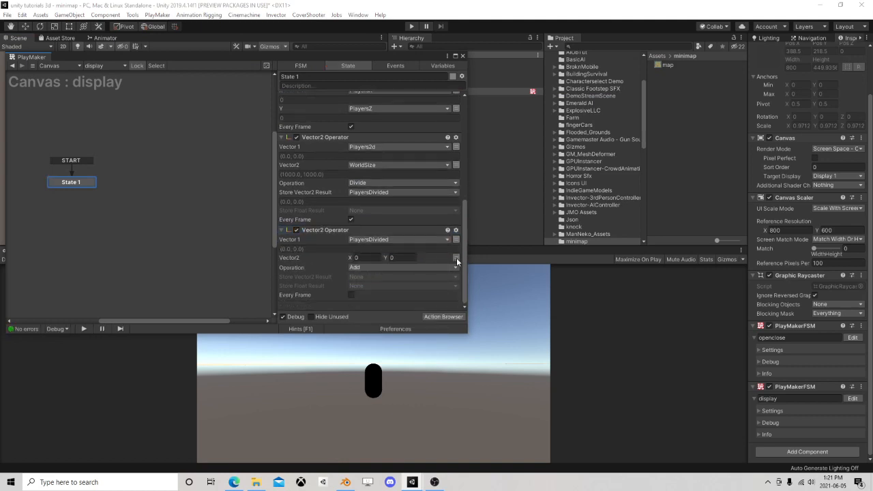
click(457, 258)
click(432, 259)
click(357, 268)
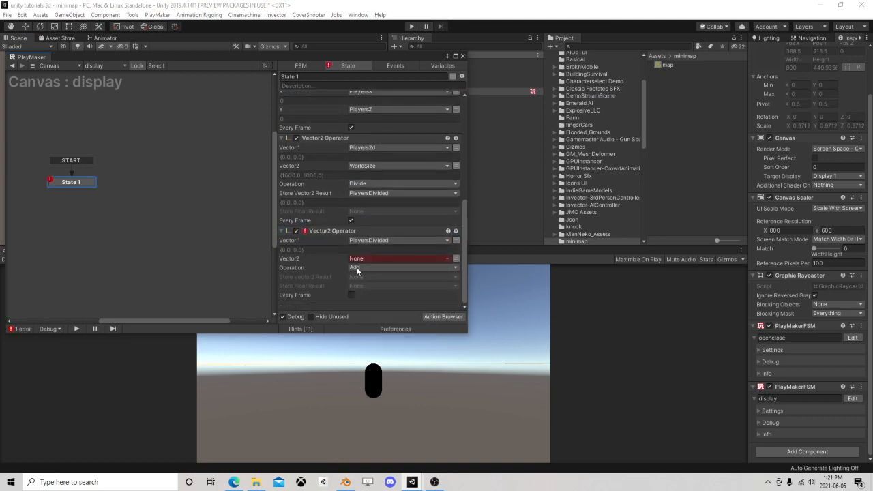
scroll(352, 218, up, 10)
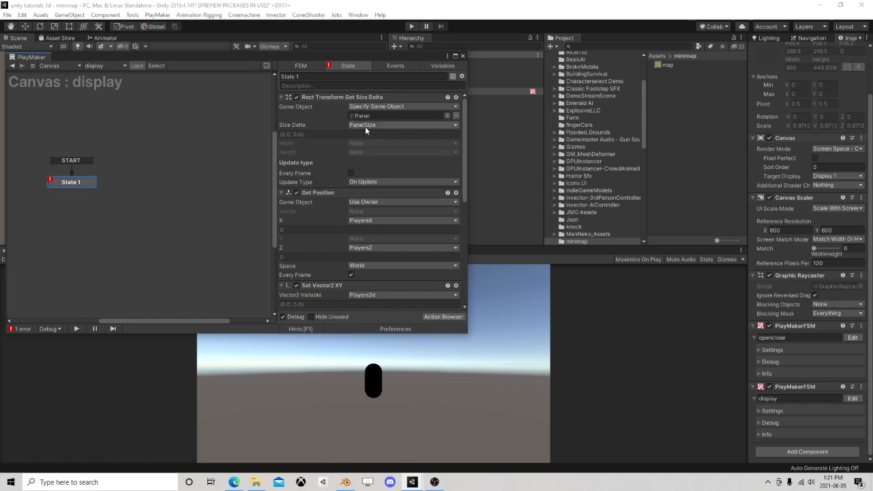
scroll(333, 240, down, 10)
click(361, 259)
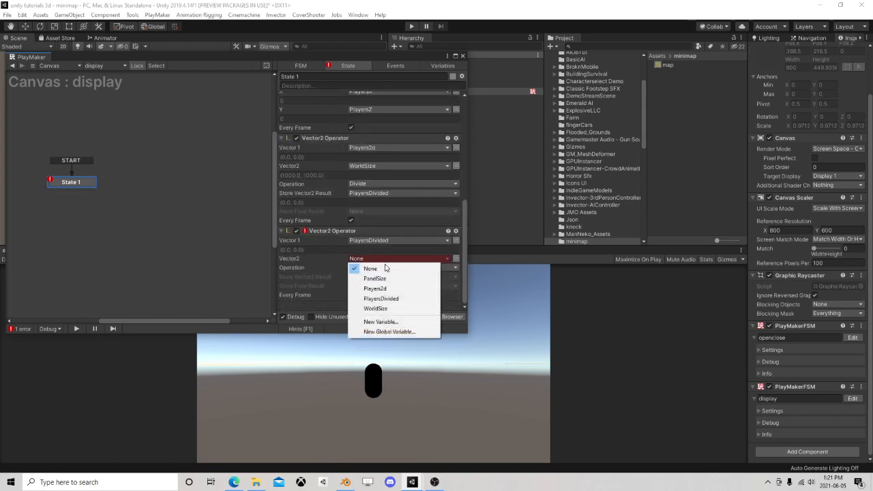
click(383, 277)
Set the second Vector2 Operator to Multiply and store its result every frame in a new variable named FinalVector
click(376, 276)
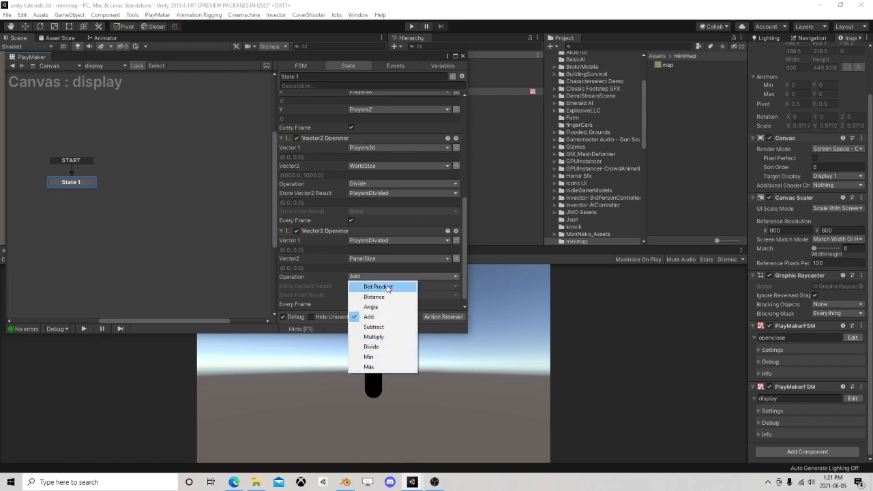
click(373, 337)
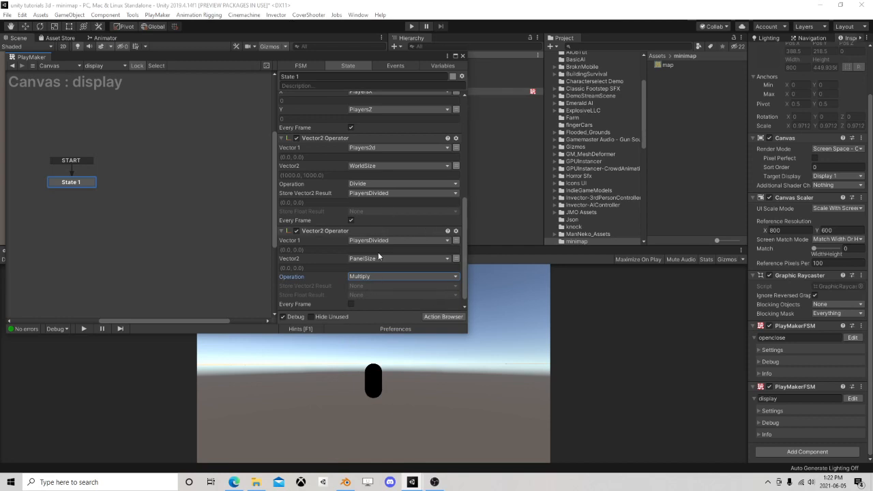
scroll(378, 260, down, 1)
click(371, 277)
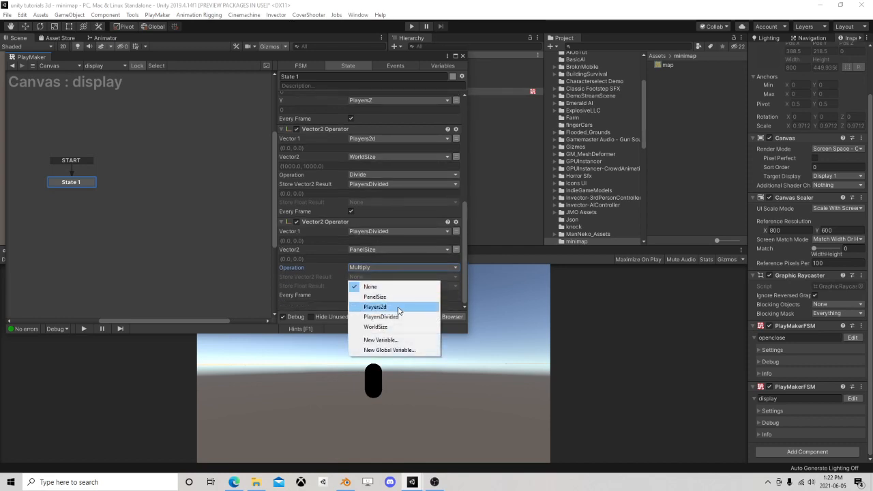
click(388, 340)
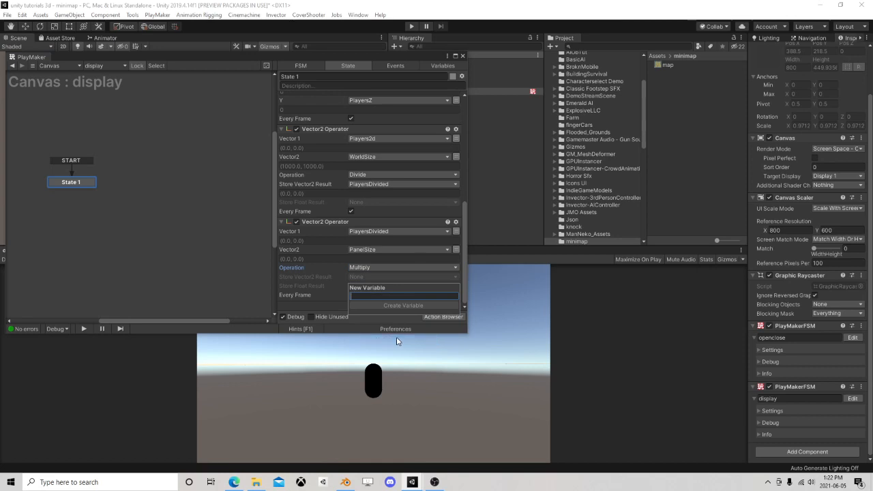
text(Final)
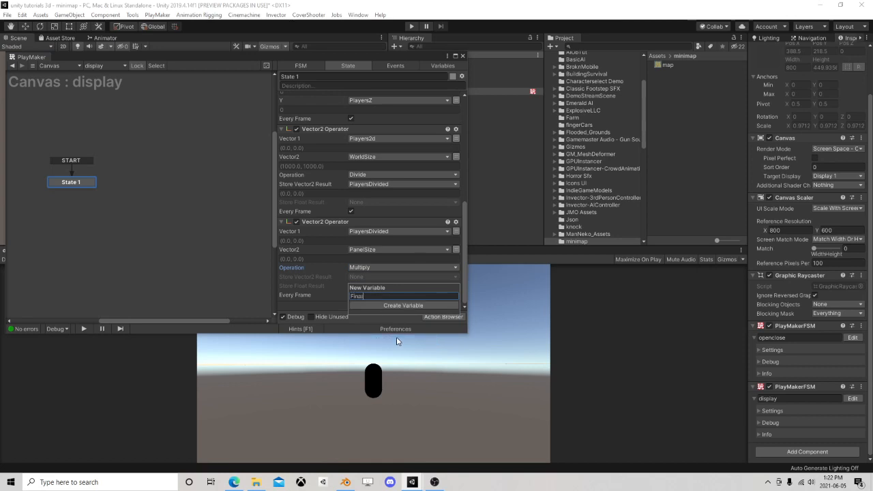
text(Vector)
key(Return)
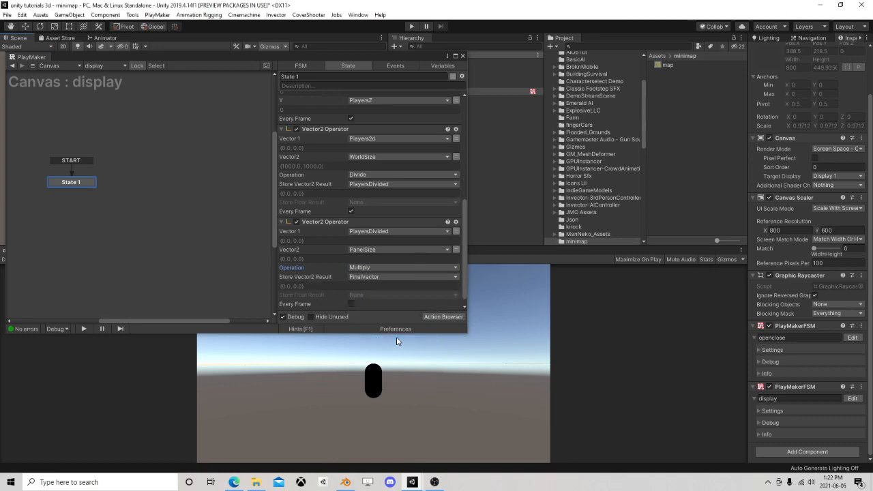
scroll(387, 279, down, 1)
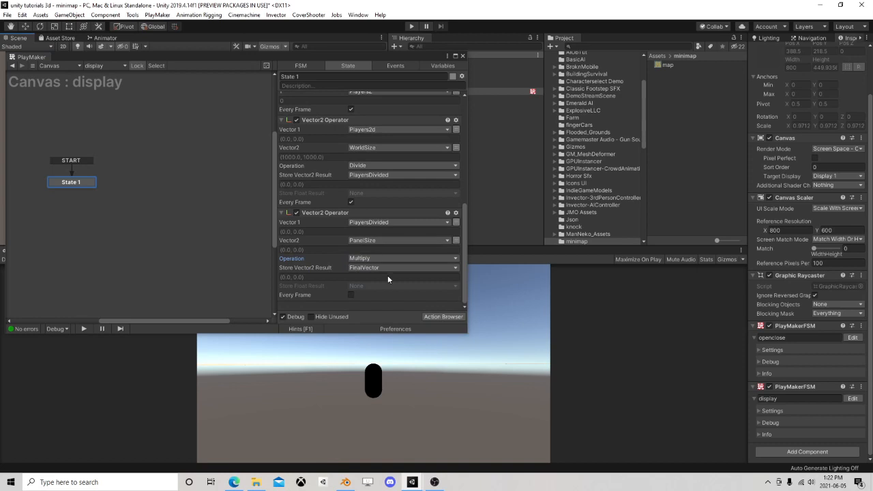
Add a Set Position 2d action to State 1 and place it after all the other actions
click(444, 316)
text(set)
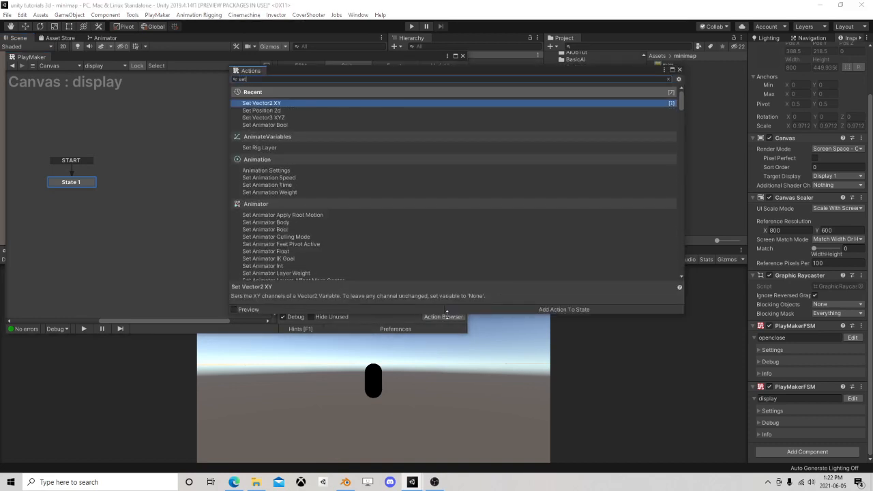
text( pos)
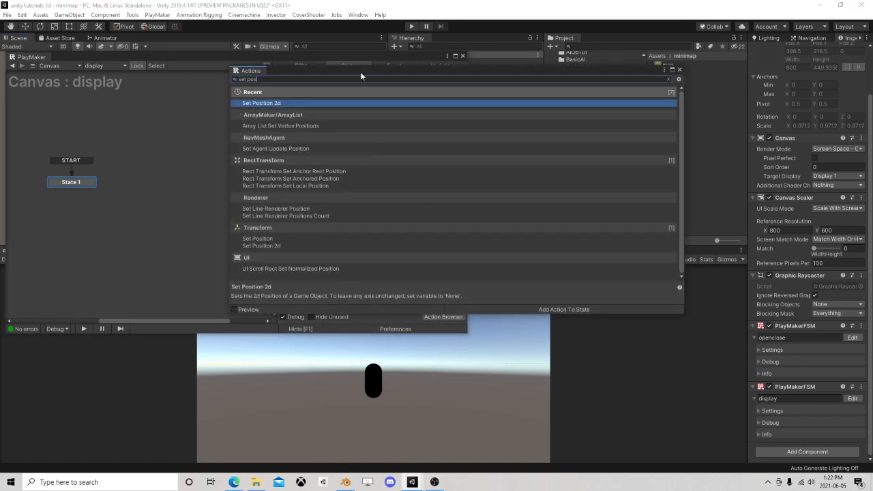
click(680, 70)
scroll(337, 146, up, 4)
scroll(337, 144, up, 3)
right_click(324, 99)
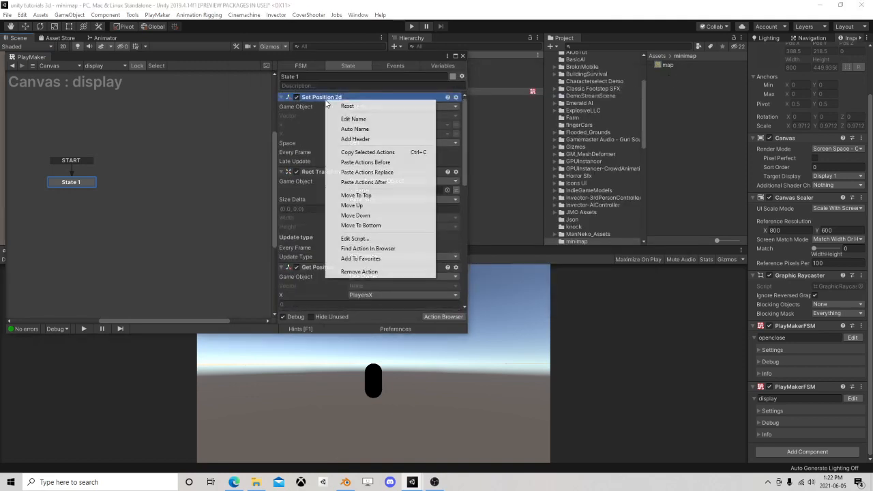
click(361, 225)
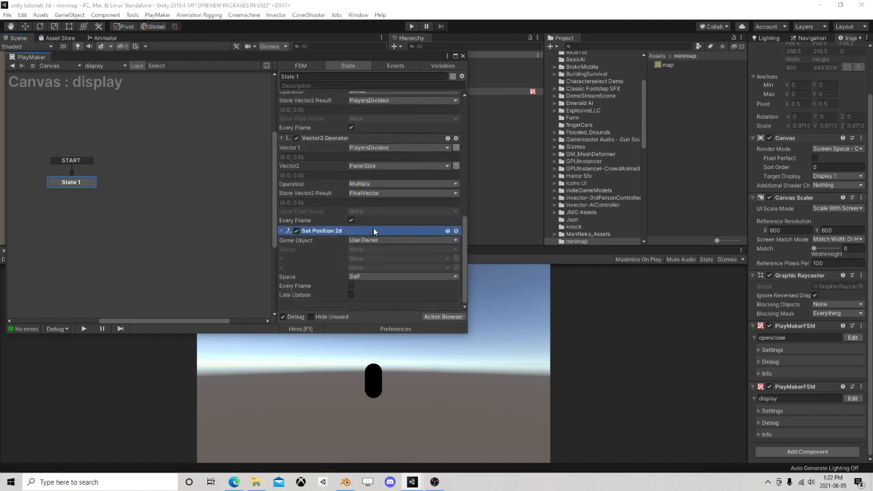
Set the Set Position 2d action's Vector to FinalVector every frame and close the FSM editor
drag(412, 60, 322, 62)
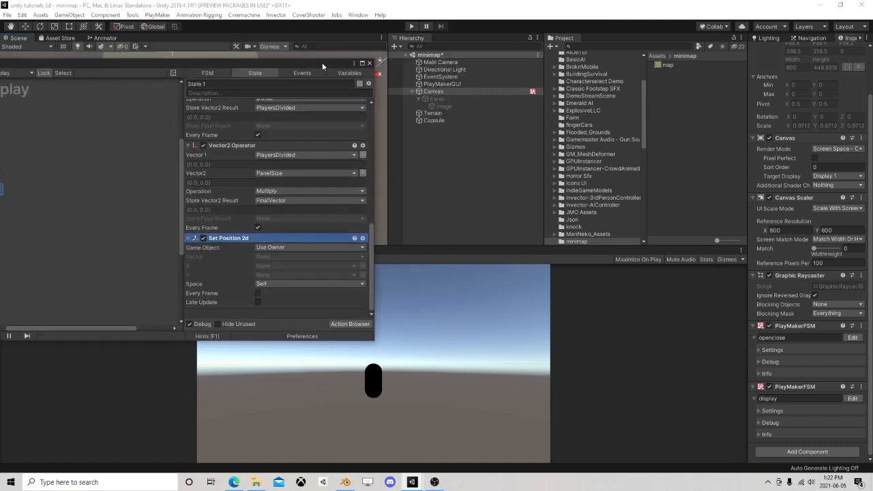
click(271, 257)
click(291, 278)
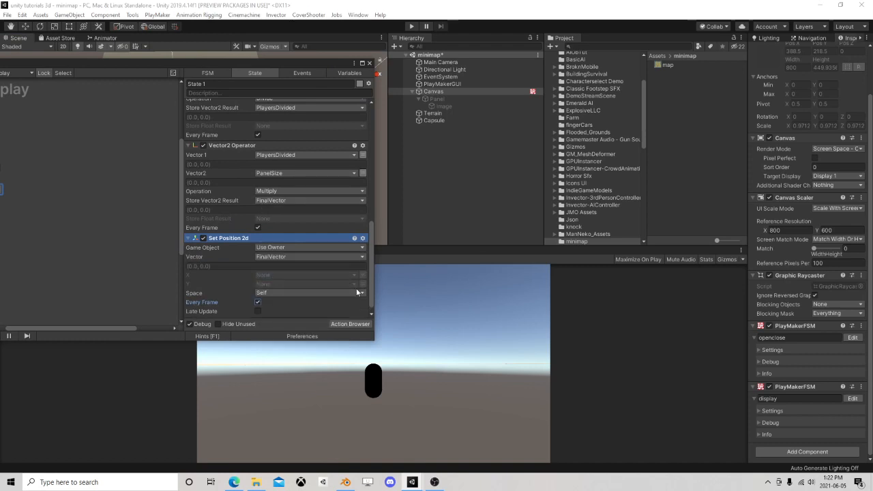
click(369, 62)
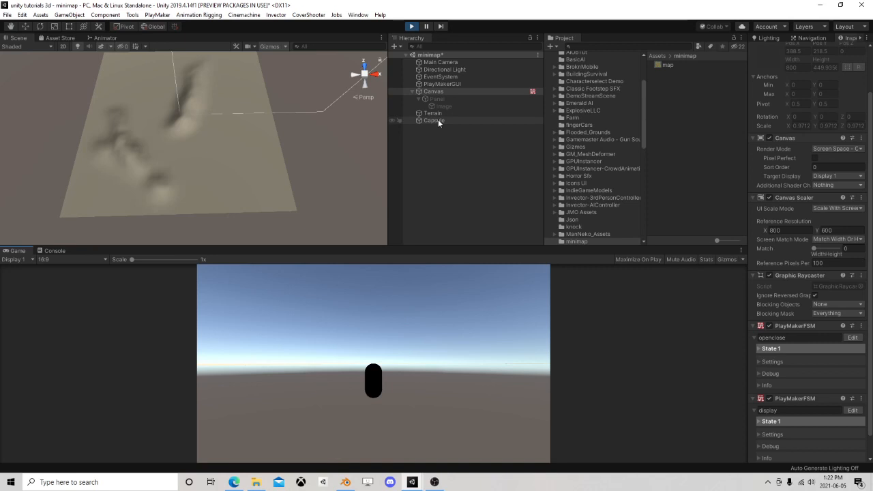
Test the map in play mode by opening it and trying to move the Capsule across the terrain
click(430, 122)
click(25, 26)
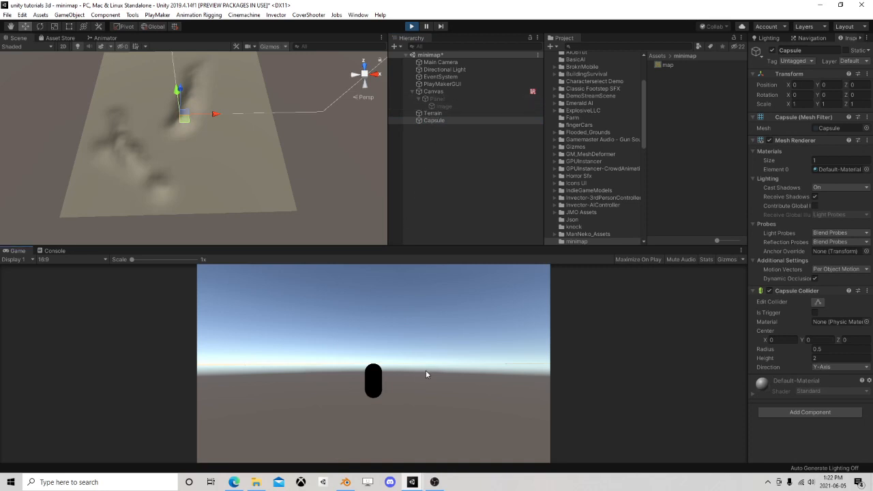
key(m)
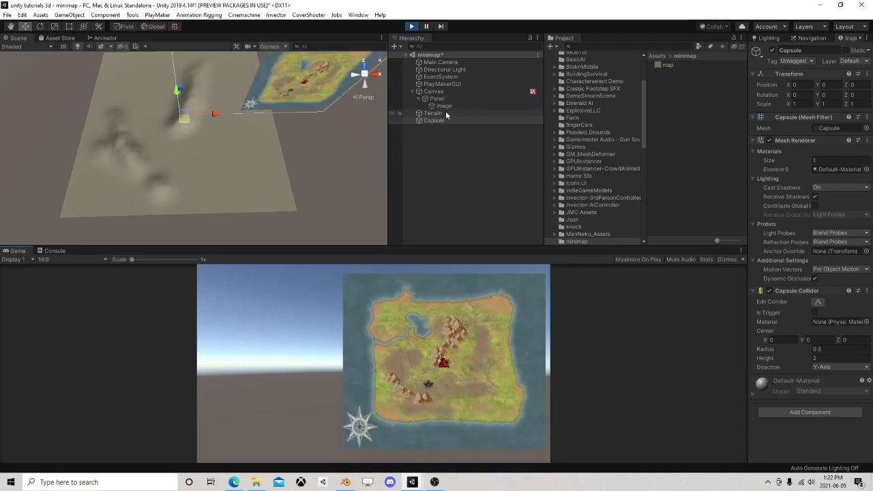
drag(185, 124, 246, 176)
Open the Canvas's display FSM during play and examine the live values of its Vector2 Operator and Set Position 2d actions
click(454, 90)
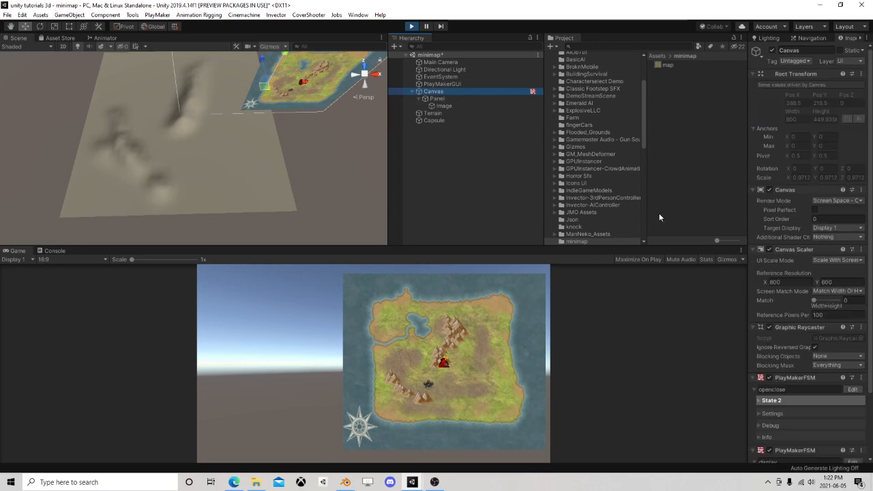
click(852, 390)
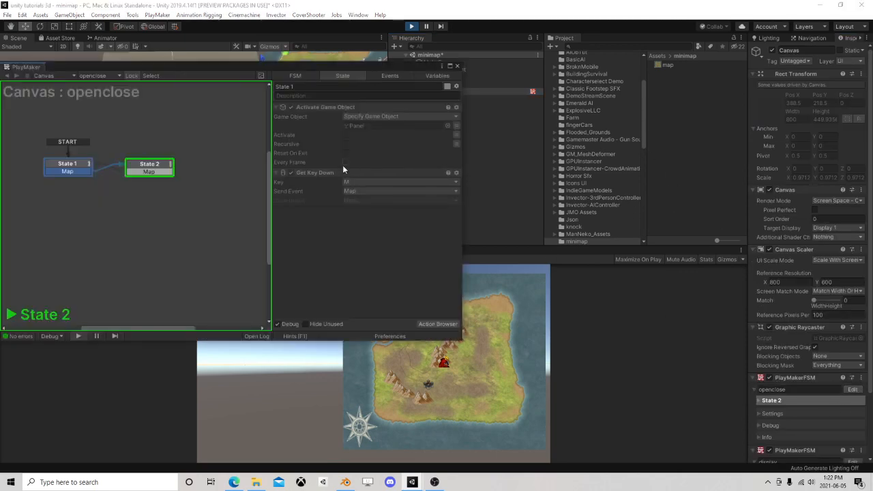
scroll(797, 374, down, 3)
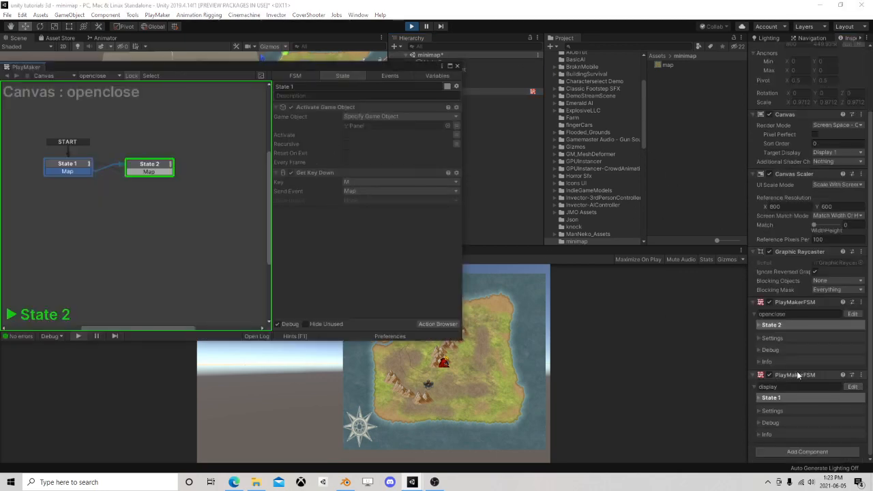
click(852, 387)
scroll(321, 263, down, 5)
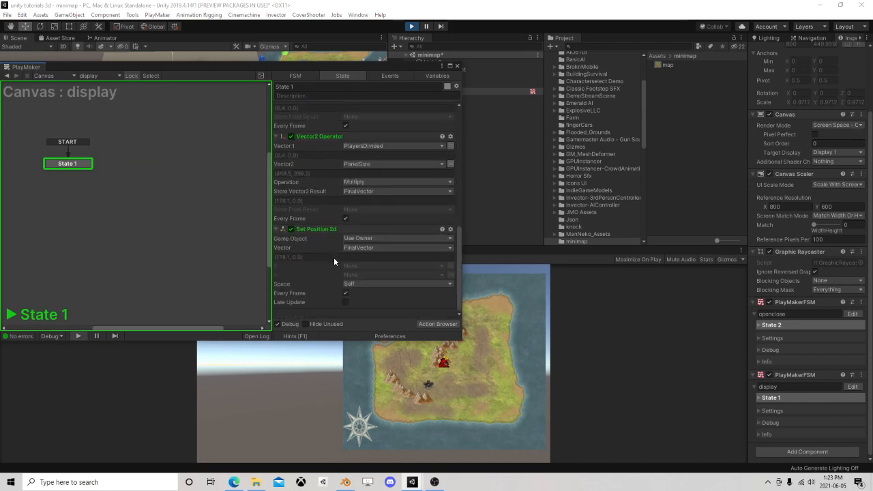
drag(415, 69, 295, 79)
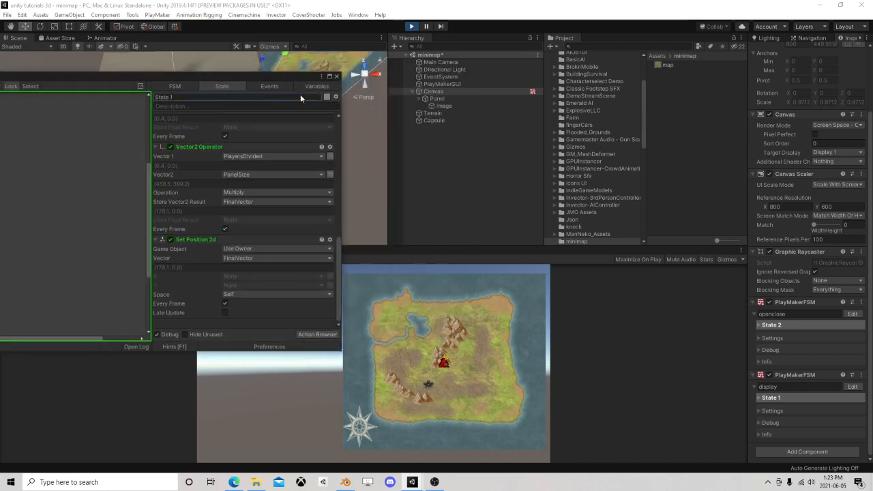
During play, point the Set Position 2d action at the Image and test the marker by trying to move the Capsule
click(246, 253)
click(249, 267)
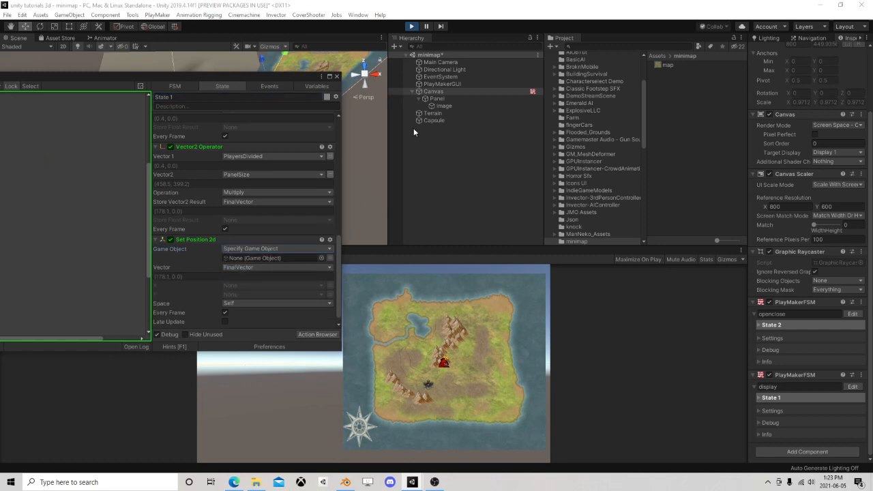
drag(443, 106, 255, 257)
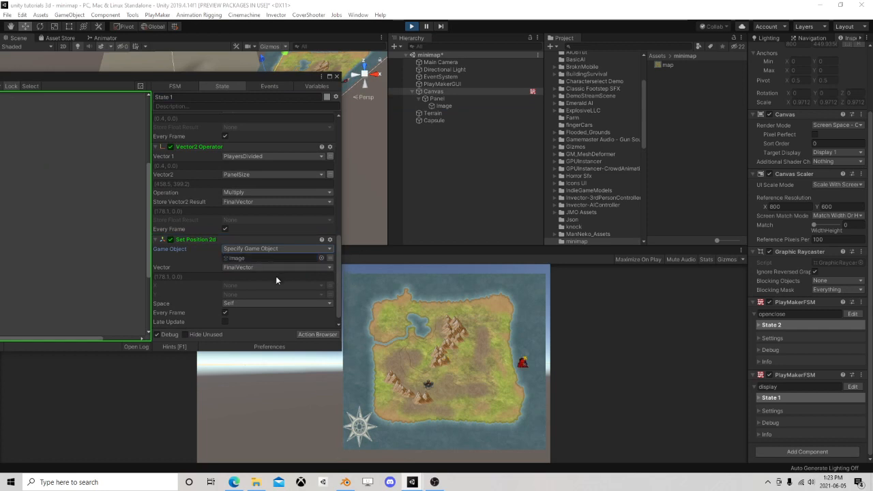
click(339, 77)
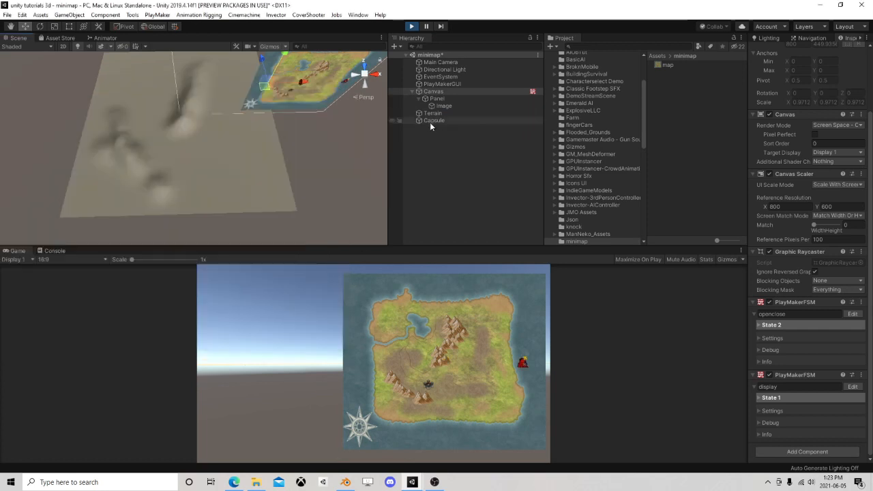
click(430, 121)
mouse_move(232, 186)
mouse_down()
mouse_move(138, 189)
mouse_move(263, 142)
mouse_move(136, 91)
mouse_move(232, 187)
mouse_up()
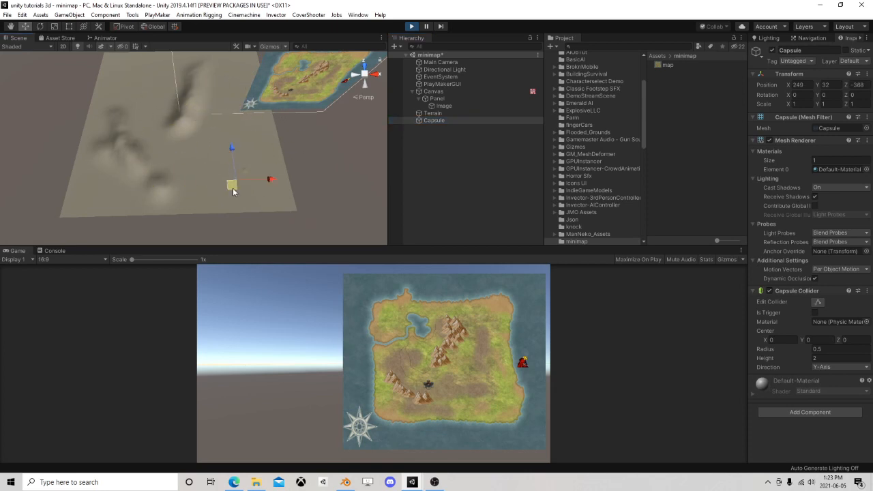
Reopen the Canvas's display FSM, stop play mode, and set Get Position's game object to a new variable named Player
click(442, 92)
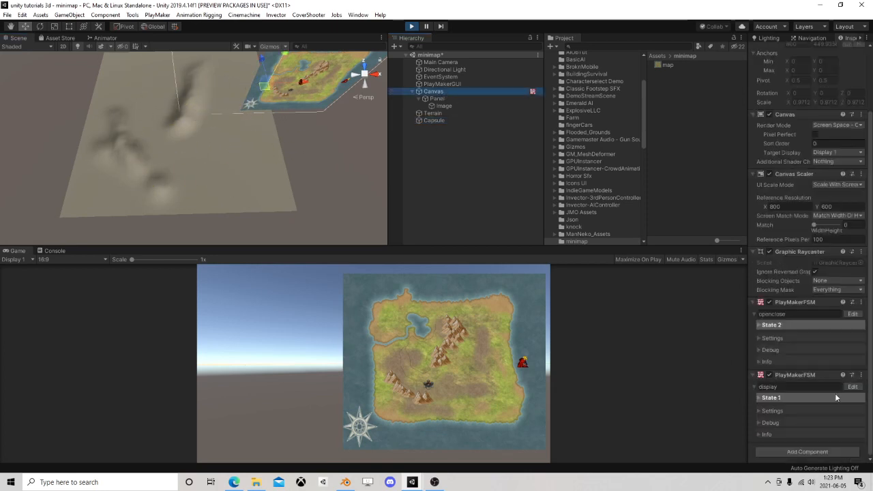
click(852, 387)
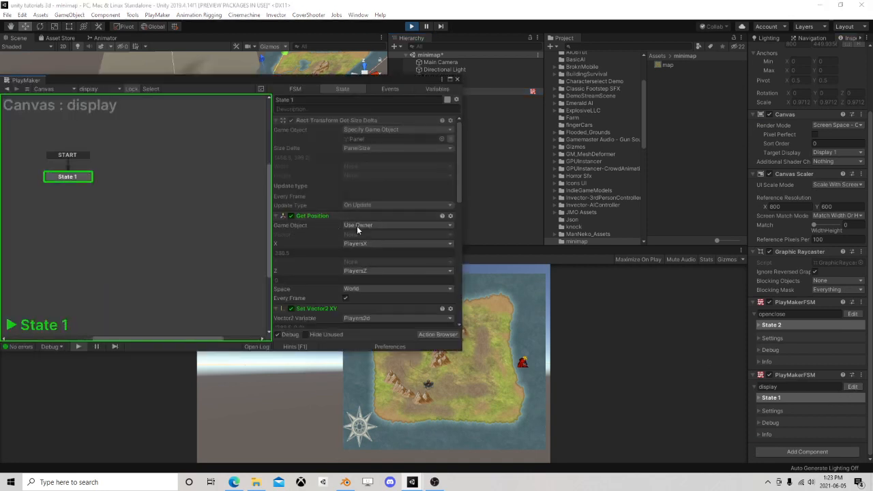
click(411, 26)
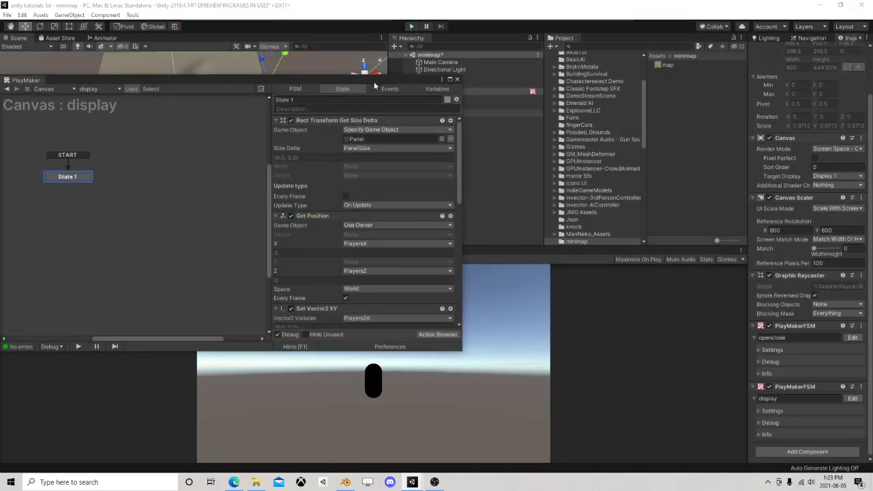
drag(374, 81, 282, 77)
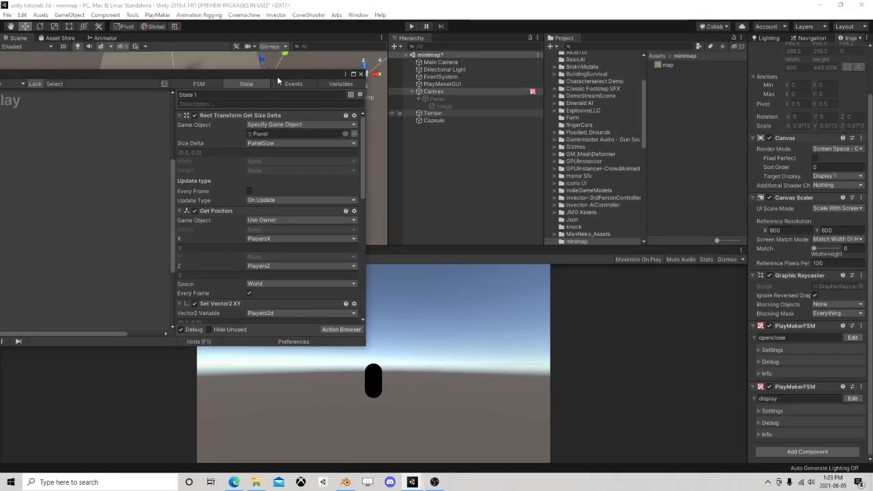
click(270, 221)
click(286, 241)
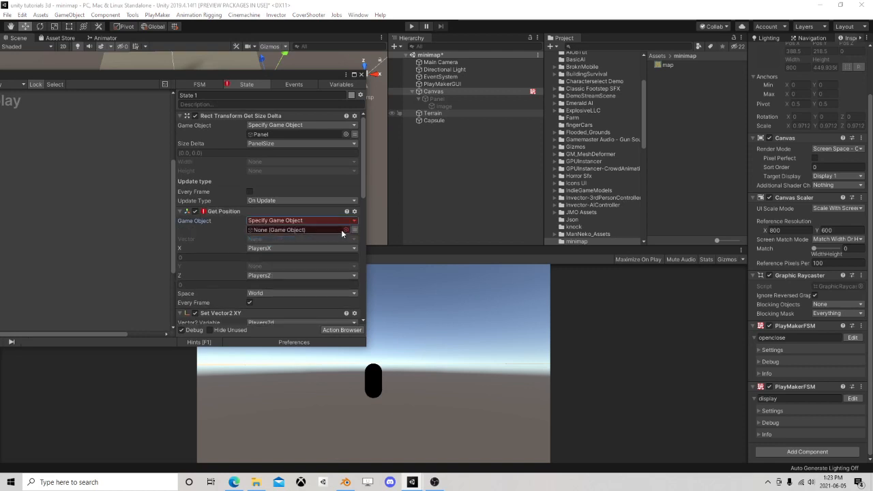
click(349, 230)
click(298, 273)
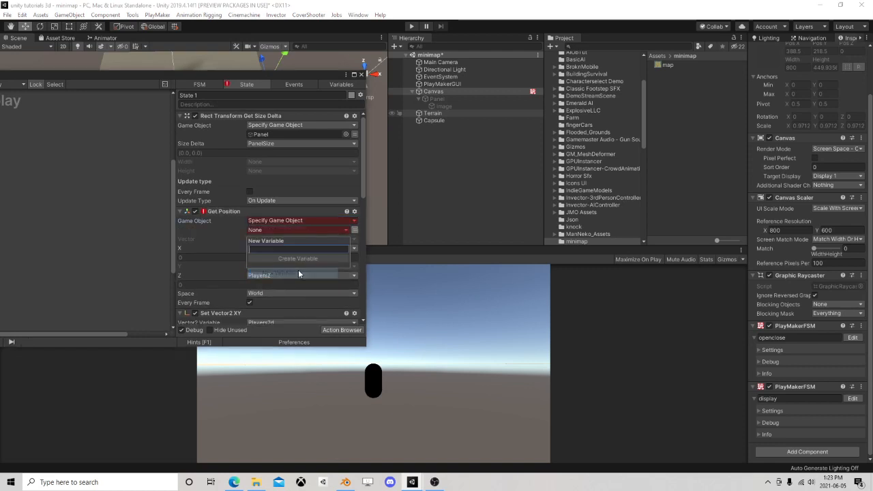
text(Players)
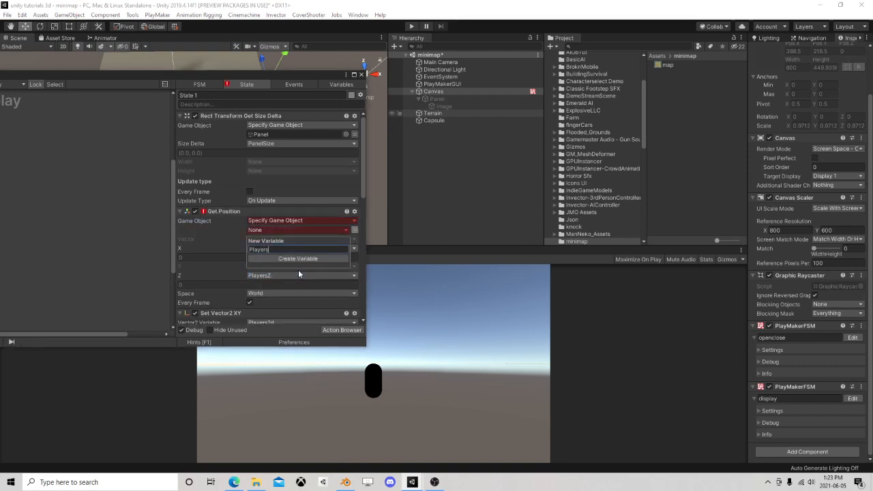
key(Return)
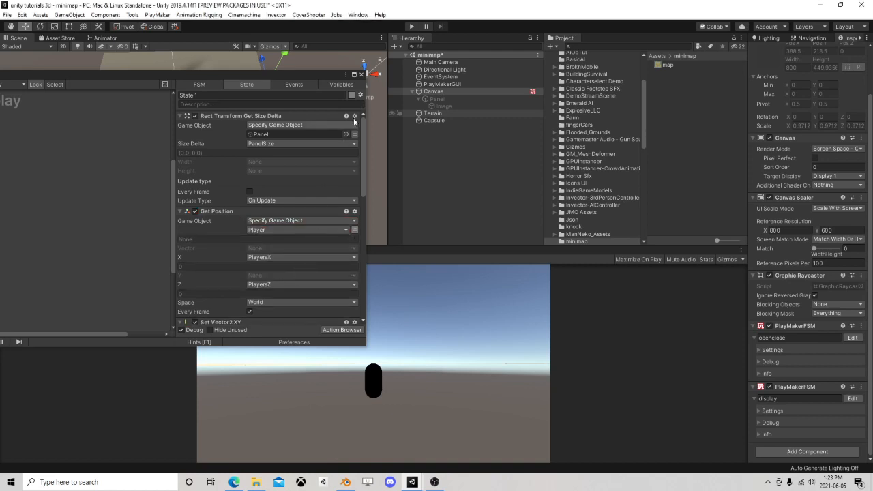
Make the Player game object variable an input of the display FSM
click(334, 84)
click(193, 179)
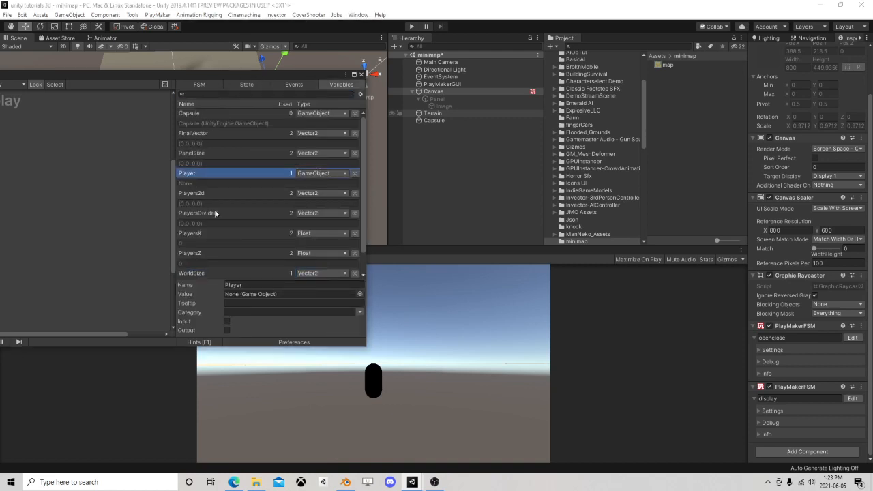
click(228, 321)
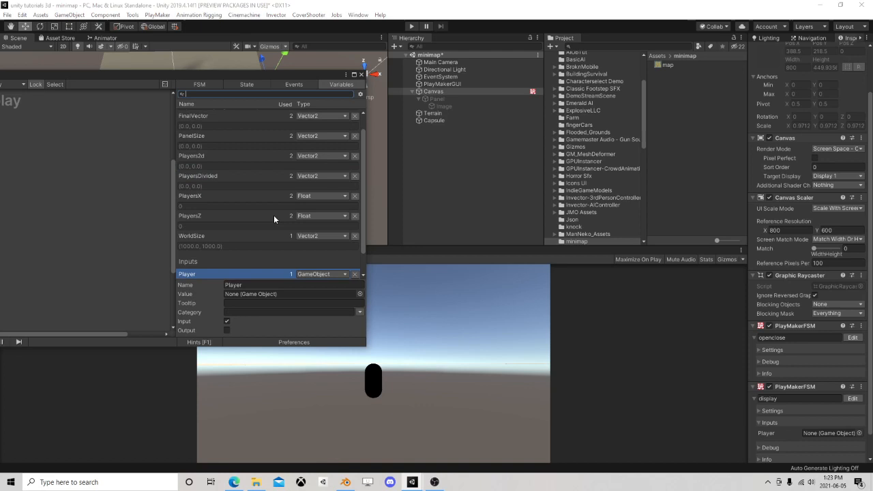
Specify the Image as State 1's Set Position 2d game object and close the FSM editor
click(245, 86)
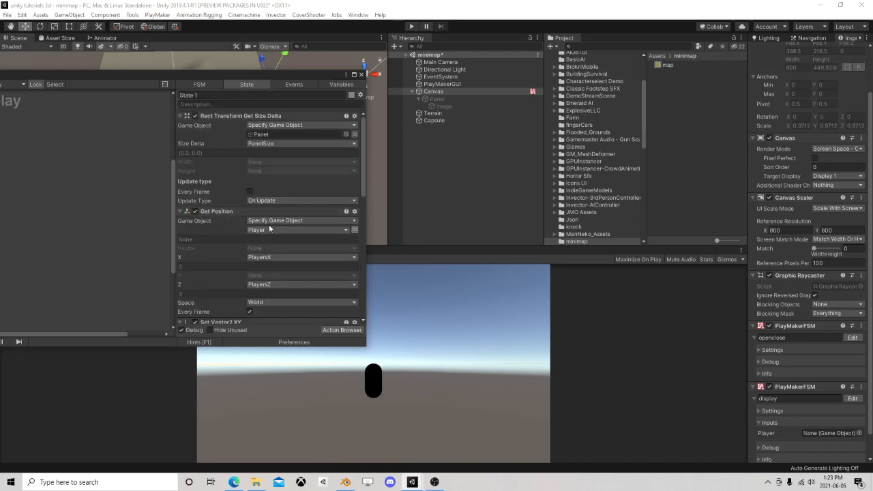
scroll(232, 208, down, 2)
scroll(214, 198, down, 7)
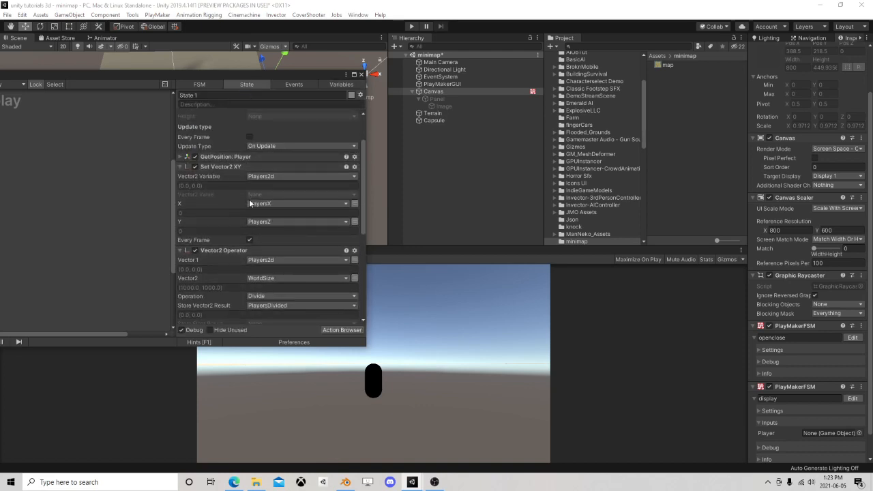
scroll(236, 196, down, 10)
scroll(232, 203, down, 4)
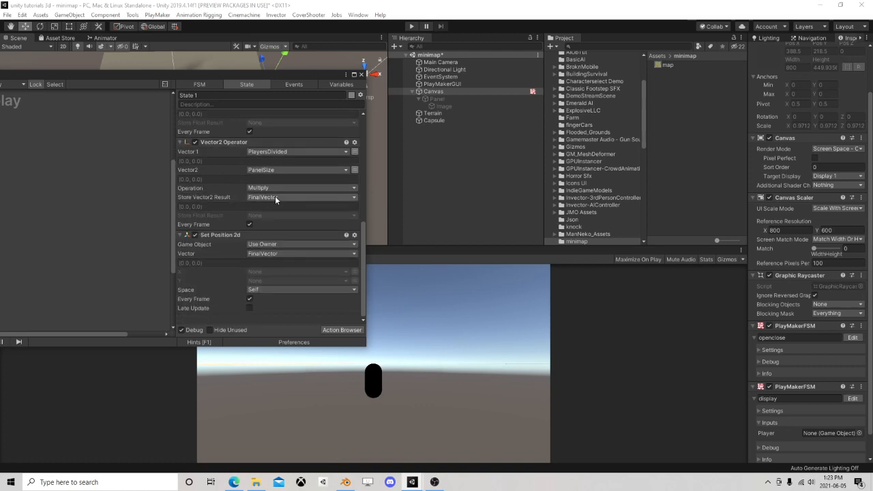
click(261, 245)
click(296, 266)
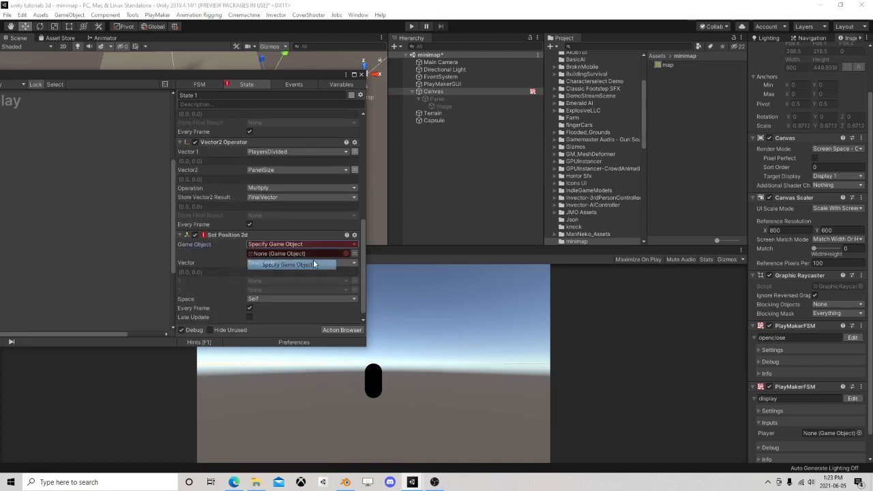
drag(444, 107, 298, 253)
click(362, 74)
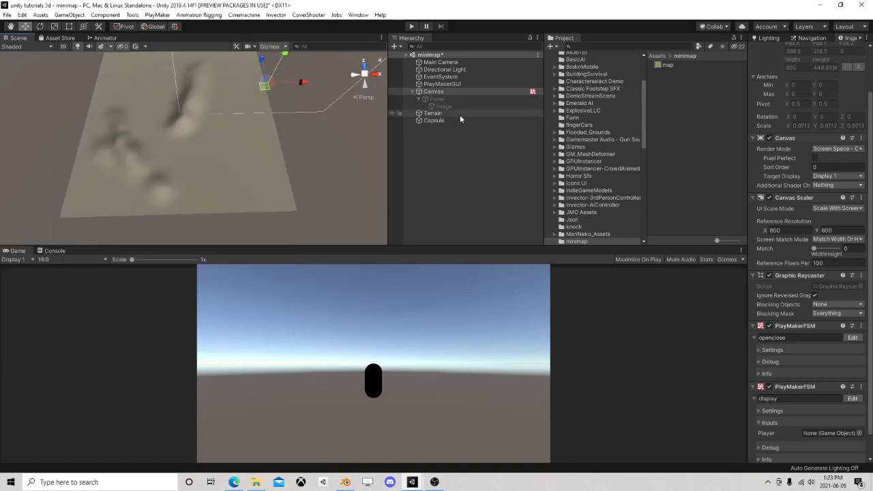
Assign the Capsule to the display FSM's Player input on the Canvas
scroll(831, 392, down, 2)
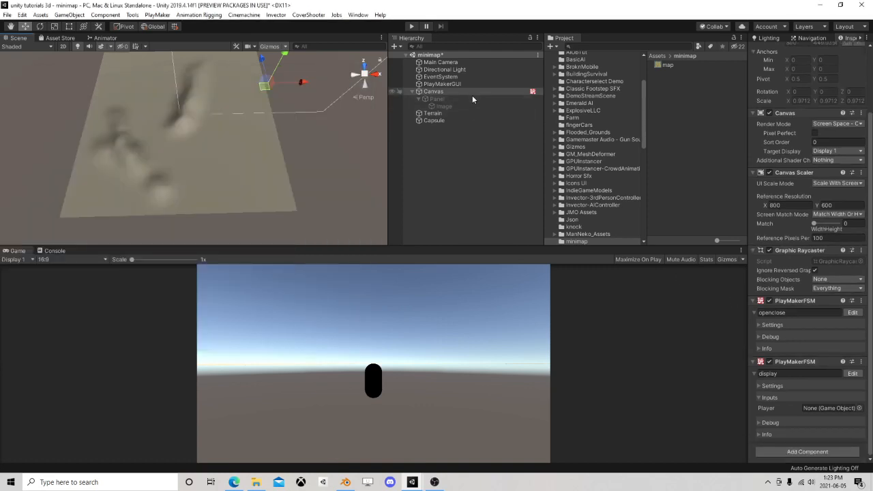
drag(439, 121, 829, 408)
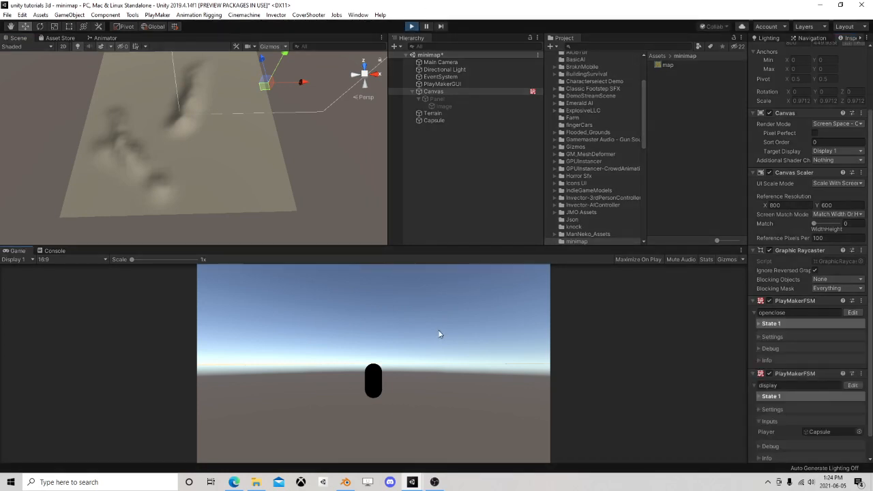
Test the marker in play mode by opening the map and moving the Capsule across the terrain, and stop play
key(m)
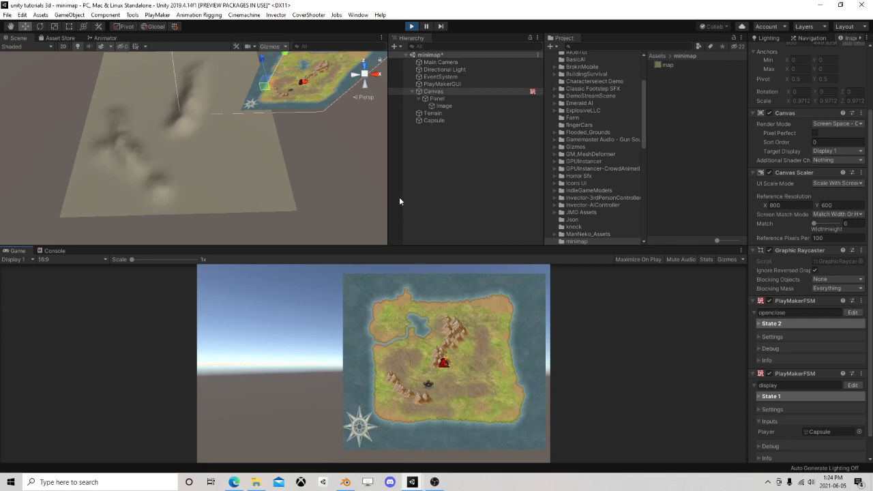
click(438, 119)
mouse_move(188, 124)
mouse_down()
mouse_move(279, 206)
mouse_move(271, 207)
mouse_up()
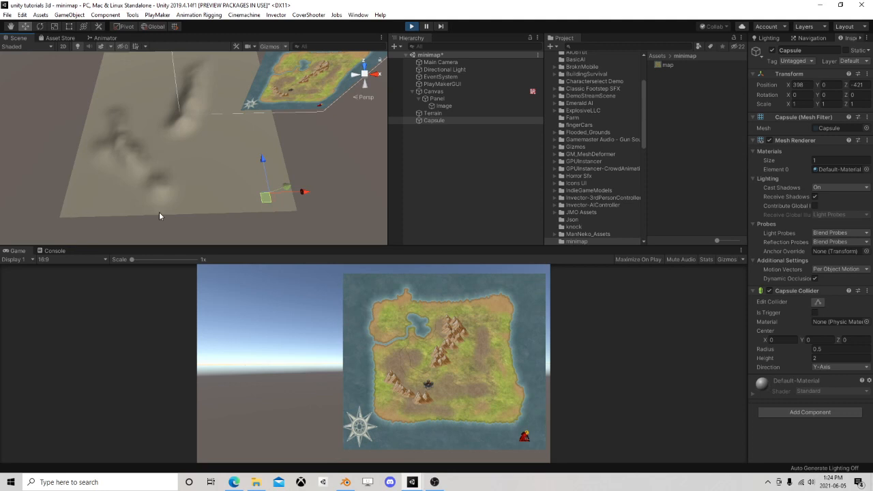
mouse_move(267, 200)
mouse_down()
mouse_move(292, 210)
mouse_move(62, 222)
mouse_move(89, 66)
mouse_move(171, 84)
mouse_move(142, 114)
mouse_move(141, 147)
mouse_move(136, 137)
mouse_move(188, 140)
mouse_move(222, 90)
mouse_move(225, 65)
mouse_move(153, 65)
mouse_move(176, 141)
mouse_move(187, 68)
mouse_move(124, 82)
mouse_move(103, 56)
mouse_move(197, 86)
mouse_move(183, 144)
mouse_move(212, 179)
mouse_move(183, 198)
mouse_move(196, 187)
mouse_move(140, 92)
mouse_move(198, 83)
mouse_move(245, 92)
mouse_move(208, 166)
mouse_move(198, 168)
mouse_up()
click(412, 27)
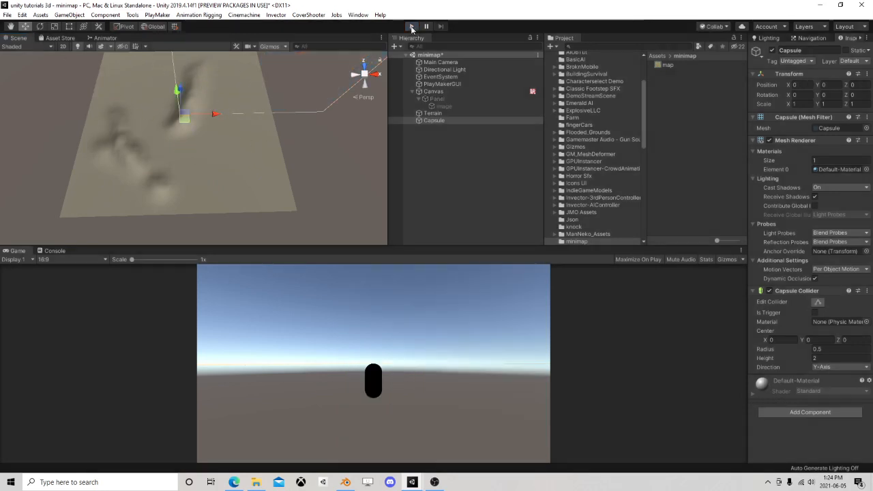
Collapse the Canvas's Panel in the hierarchy and rename it as Worldmap
click(437, 120)
click(419, 99)
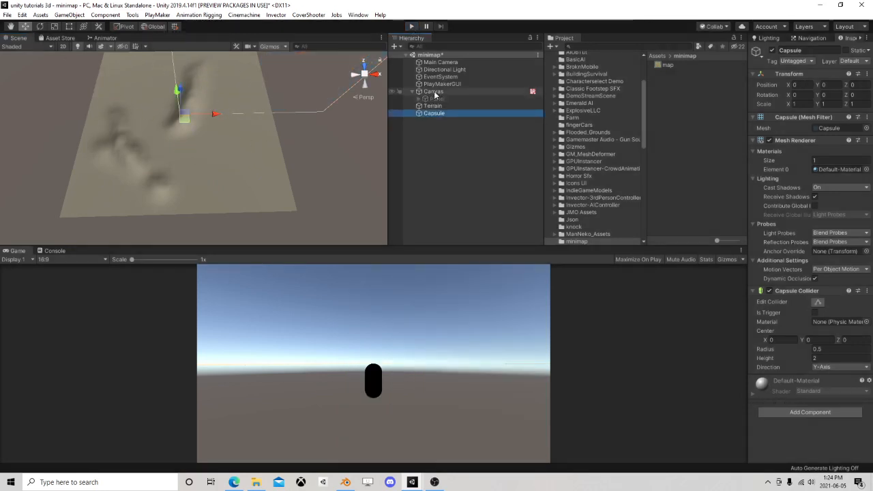
click(432, 91)
click(438, 99)
click(441, 101)
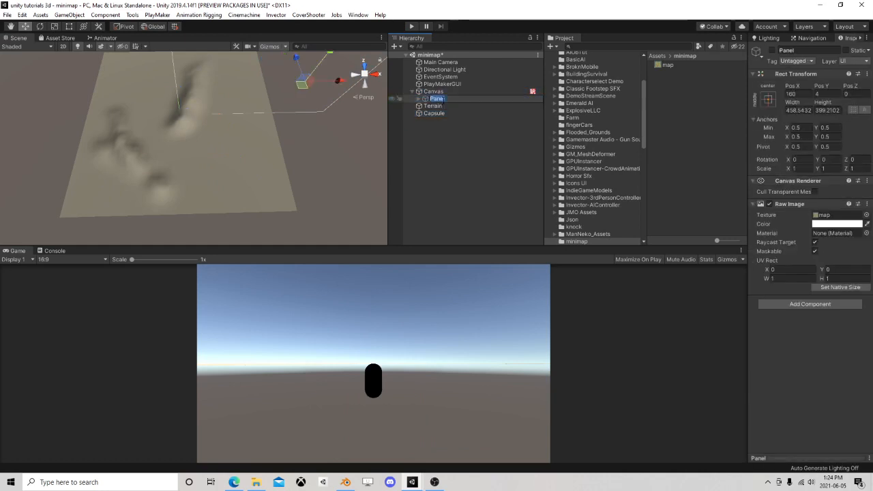
text(Worldmap)
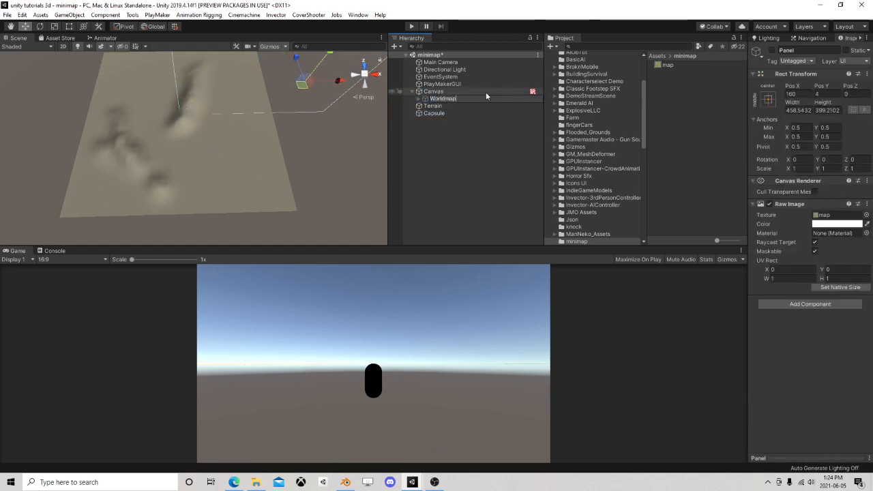
key(Return)
Add a UI Image as a child of the Canvas
right_click(461, 93)
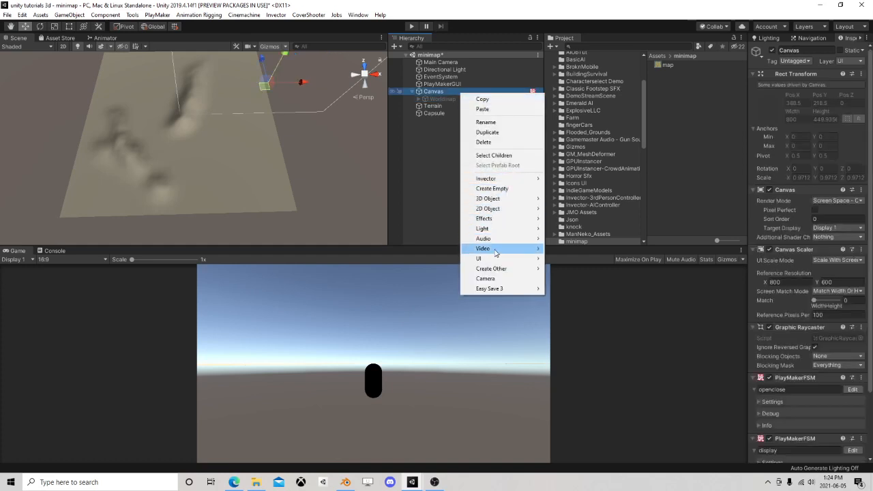
mouse_move(494, 259)
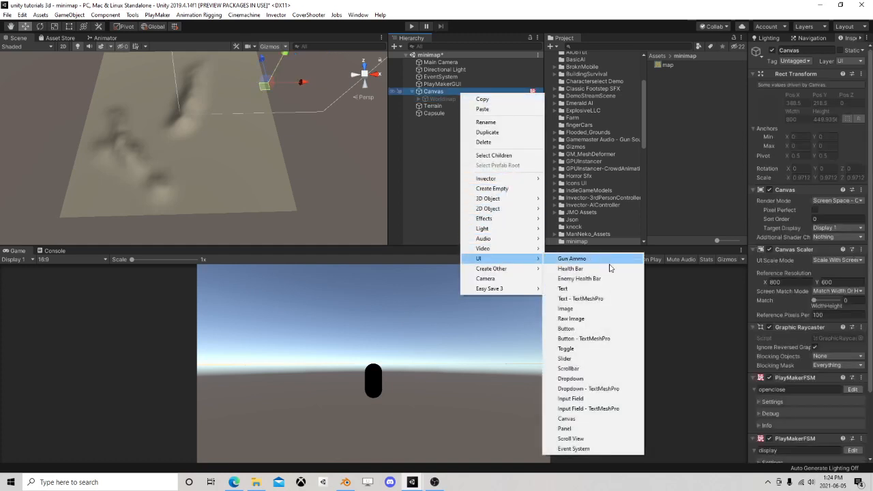
click(566, 308)
Switch the scene to 2D and move the new Image into the canvas's upper-left corner, at about X -351, Y 169
key(f)
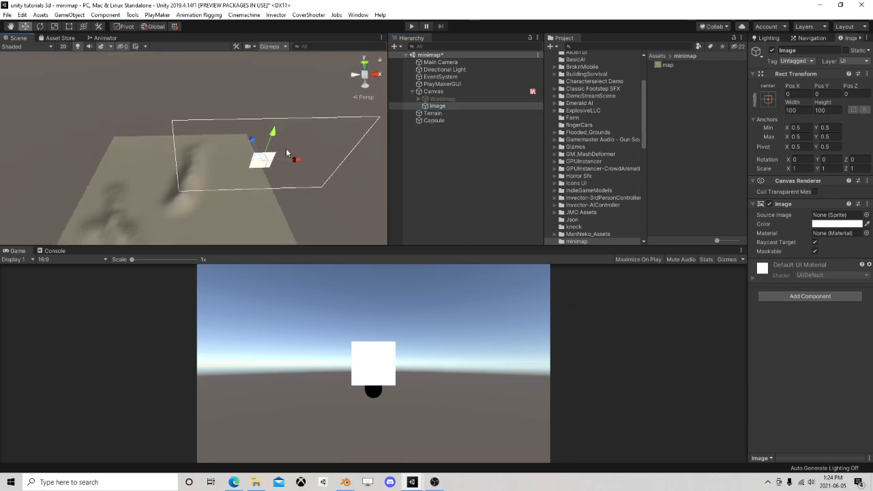
click(62, 46)
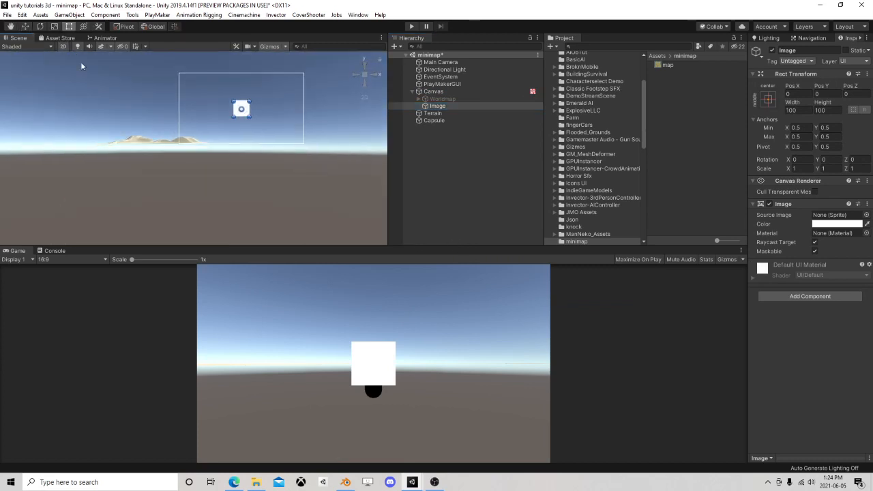
click(26, 26)
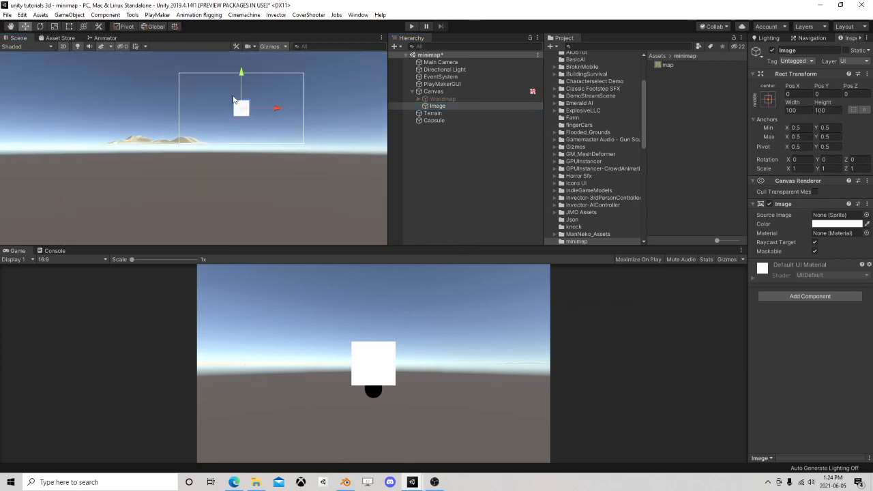
drag(246, 105, 190, 80)
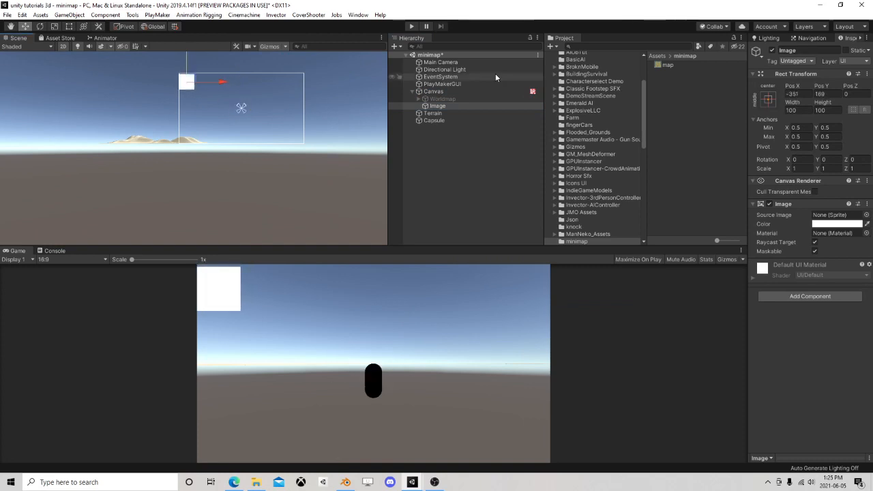
Anchor the new Image to the top left of the Canvas
click(768, 98)
click(797, 190)
click(802, 172)
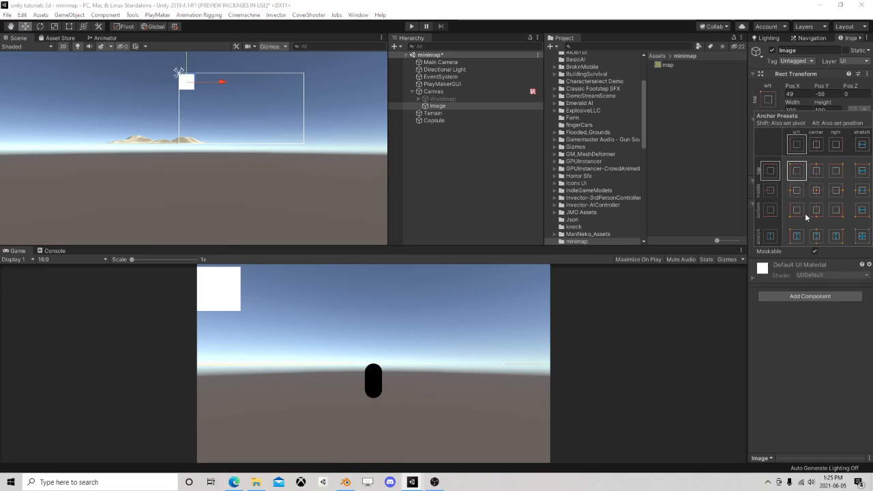
click(817, 334)
Set the Image's source sprite to small_circle
click(866, 215)
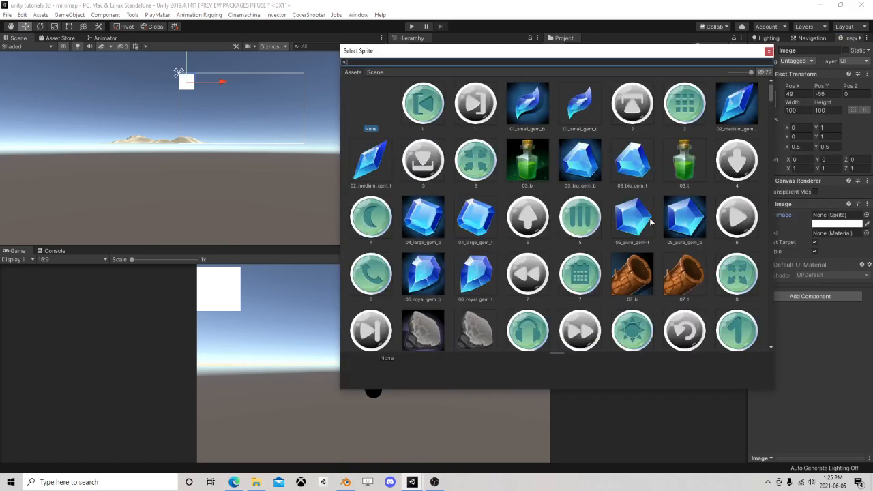
scroll(650, 219, down, 10)
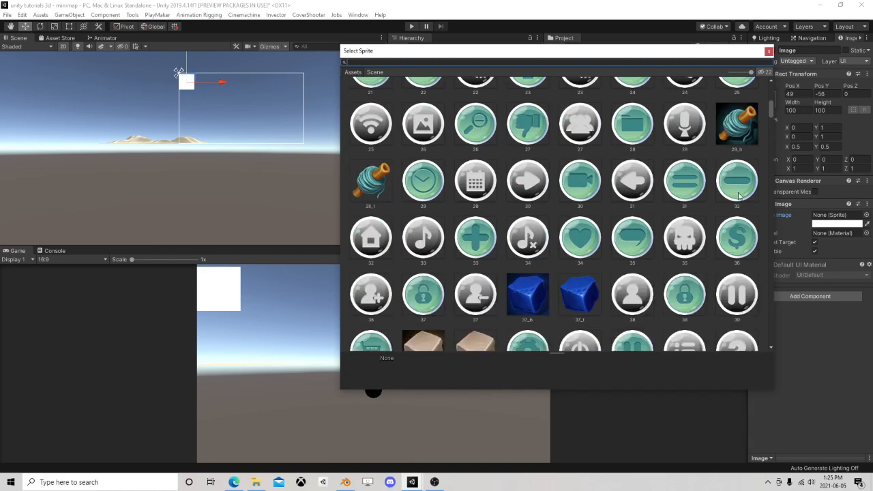
drag(770, 111, 789, 311)
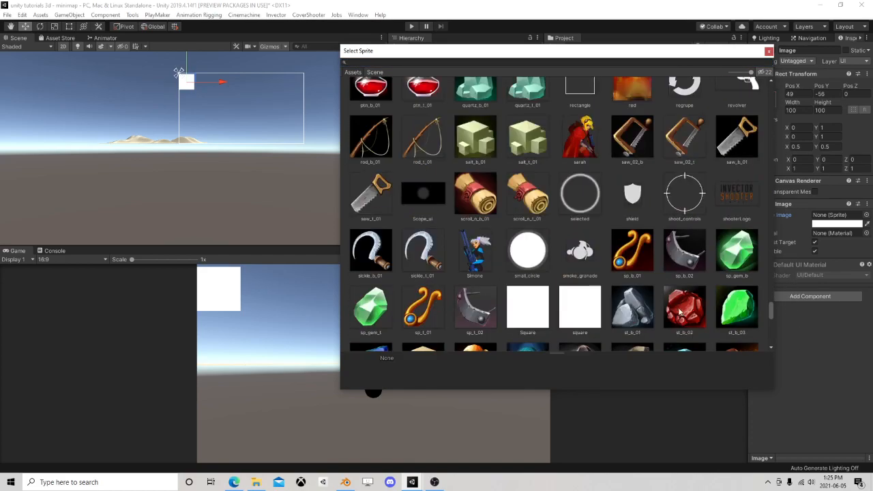
scroll(539, 273, down, 2)
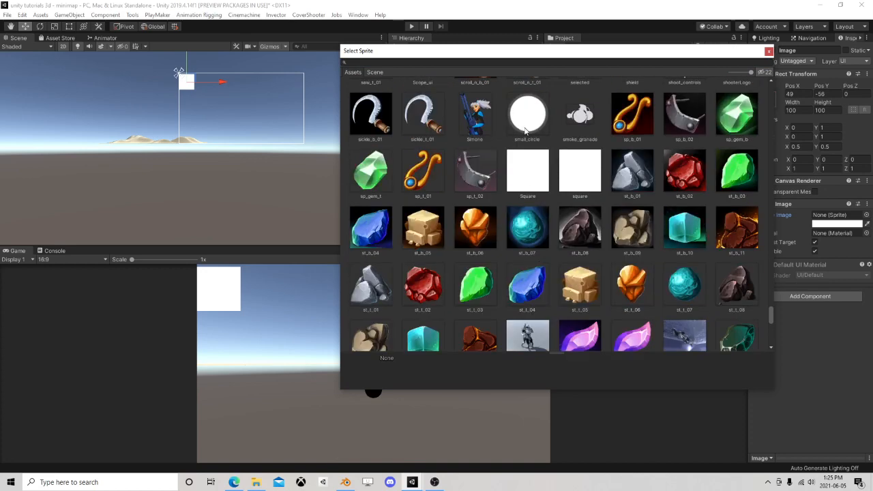
click(528, 115)
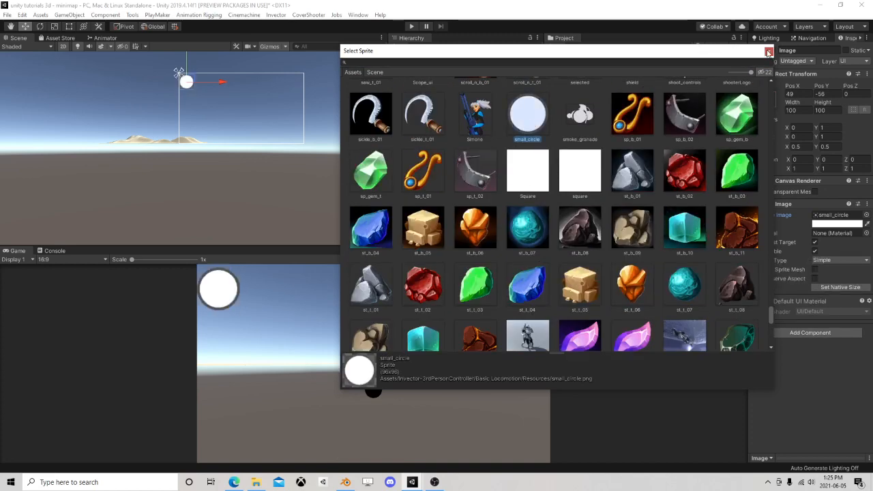
click(769, 51)
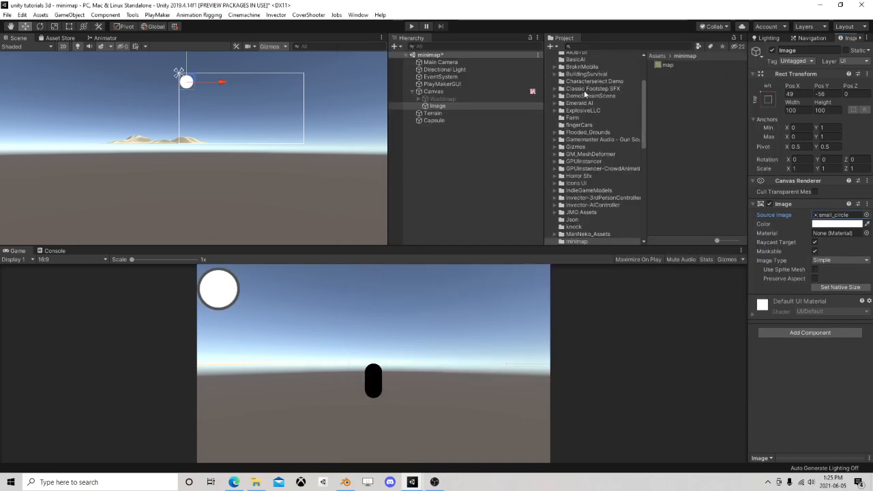
Add a Mask component to the circular Image
click(831, 333)
text(ima)
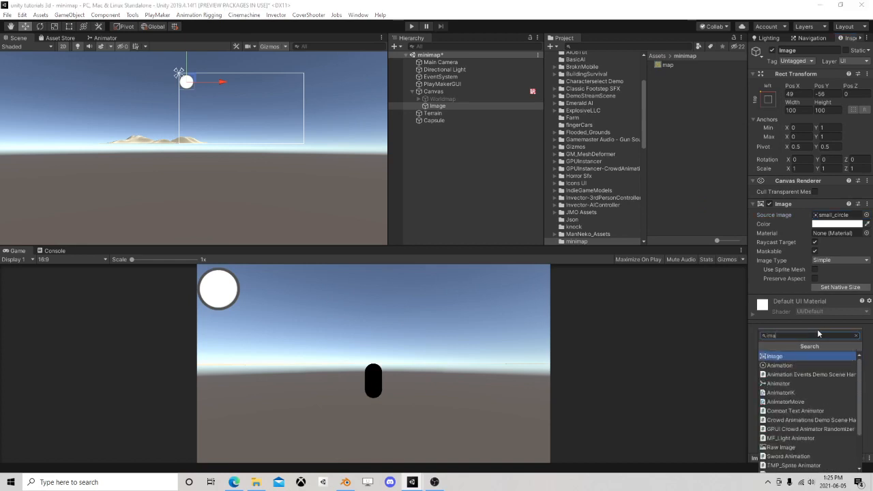
key(BackSpace)
key(BackSpace)
key(BackSpace)
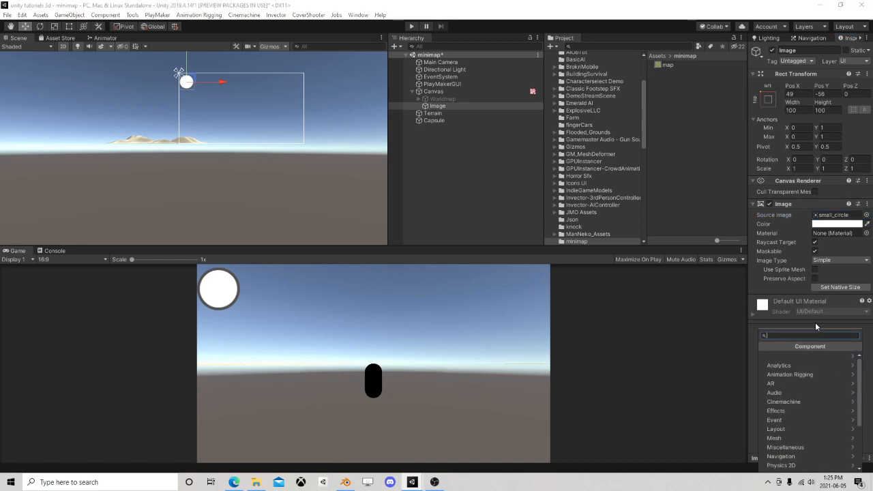
text(mask)
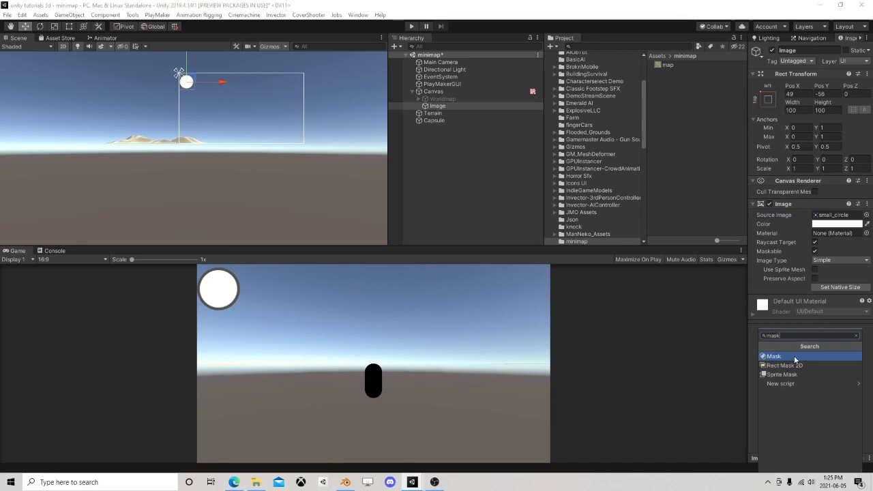
click(793, 355)
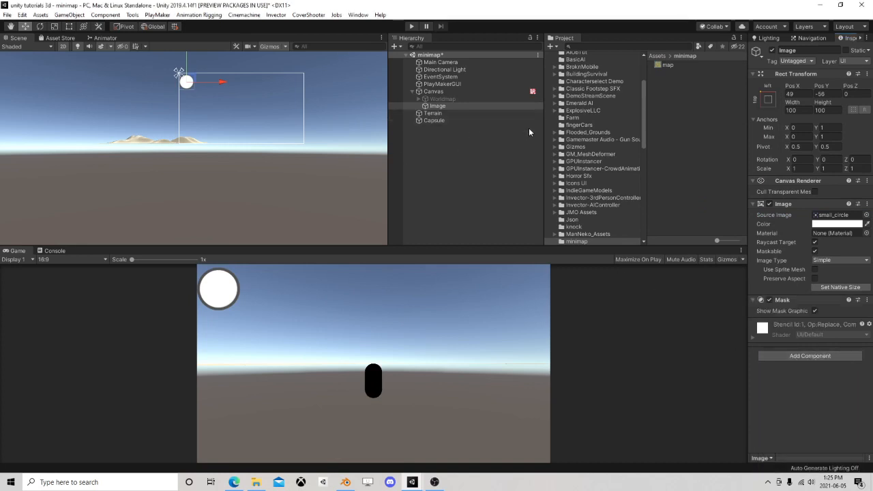
Try making the Image fully transparent with a colour alpha of 0, and restore the alpha to 1
click(837, 224)
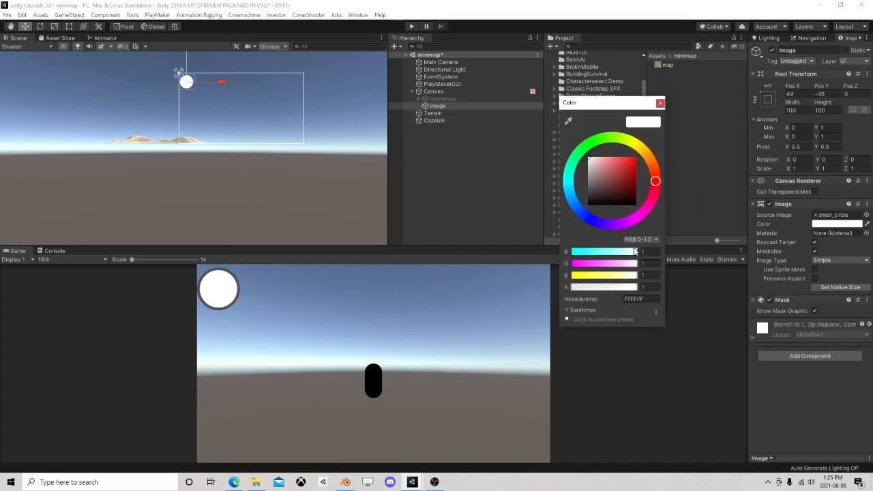
drag(628, 289, 458, 297)
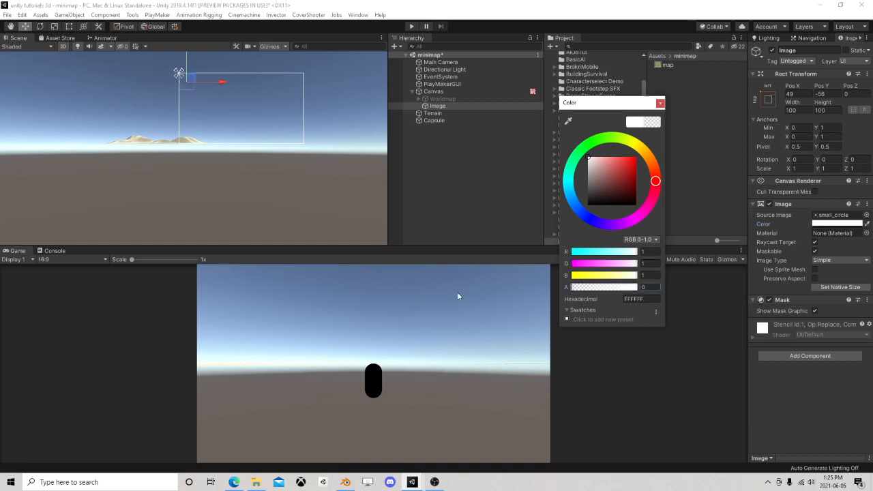
click(660, 104)
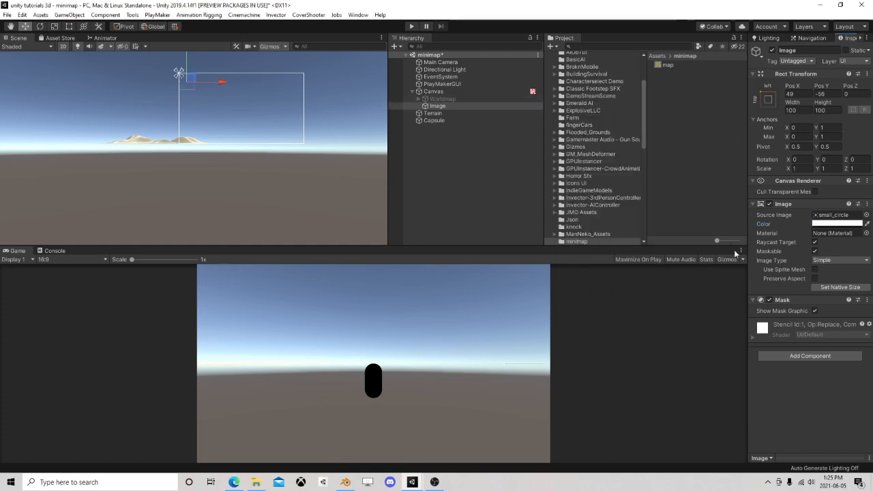
click(833, 224)
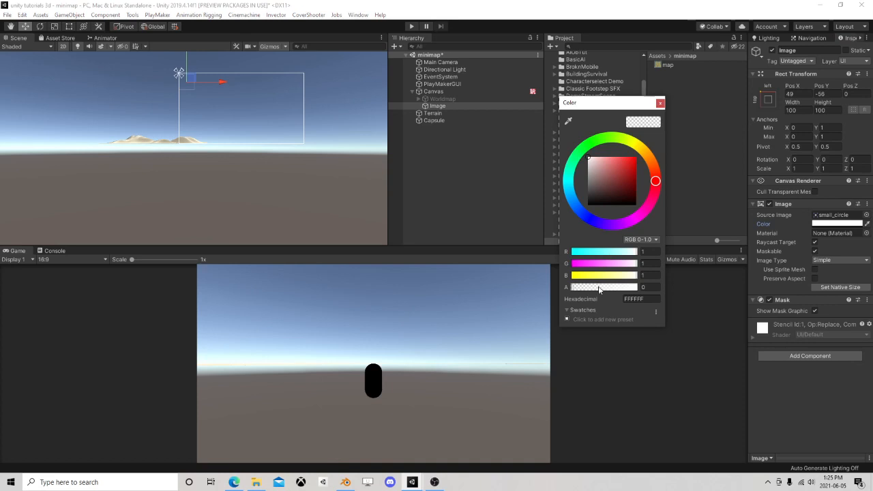
drag(599, 289, 682, 150)
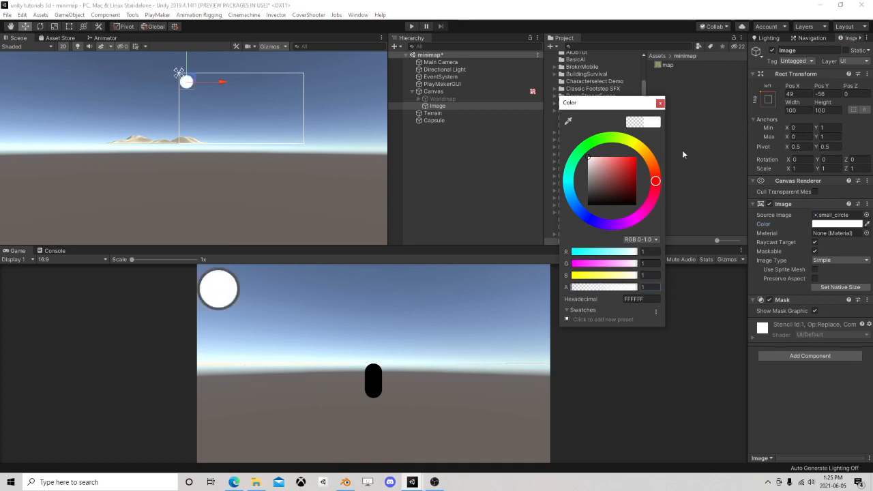
click(660, 103)
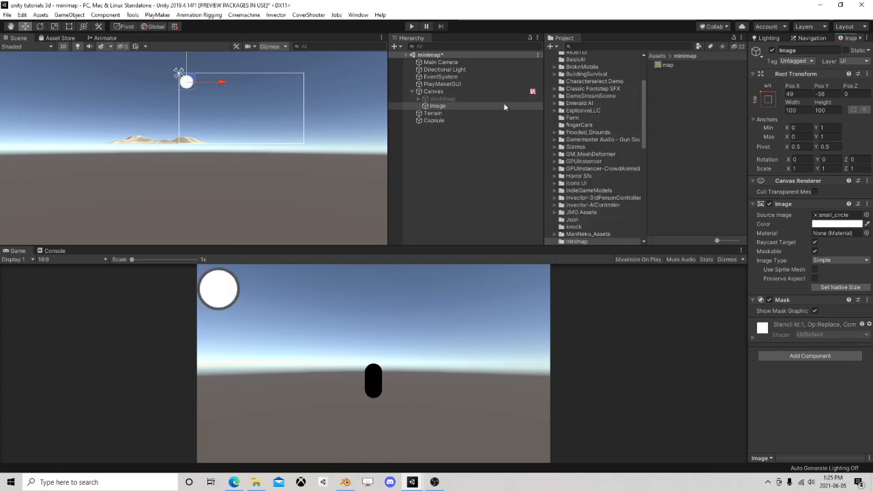
Add a UI Raw Image as a child of the masked Image
right_click(448, 105)
mouse_move(491, 273)
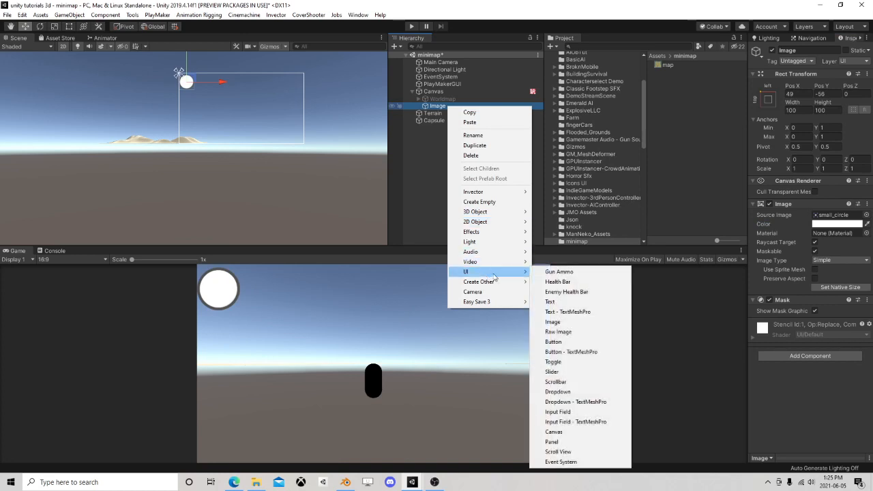
click(573, 332)
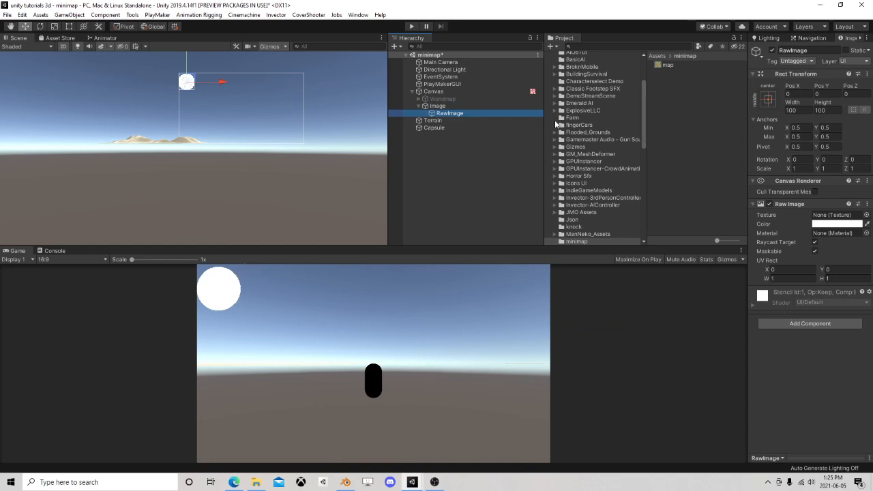
mouse_move(224, 82)
mouse_down()
mouse_move(268, 88)
mouse_move(199, 87)
mouse_move(226, 86)
mouse_up()
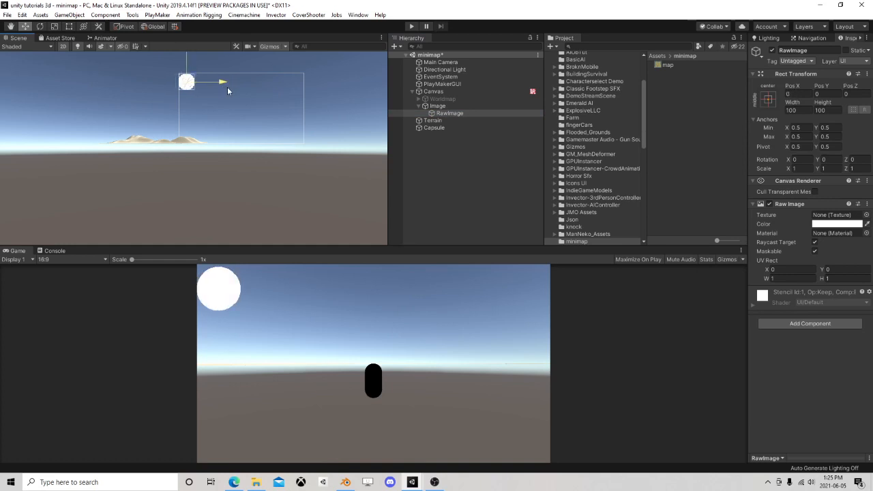
Turn the parent Image's Mask off and on again to compare its effect, and reselect the RawImage
click(437, 106)
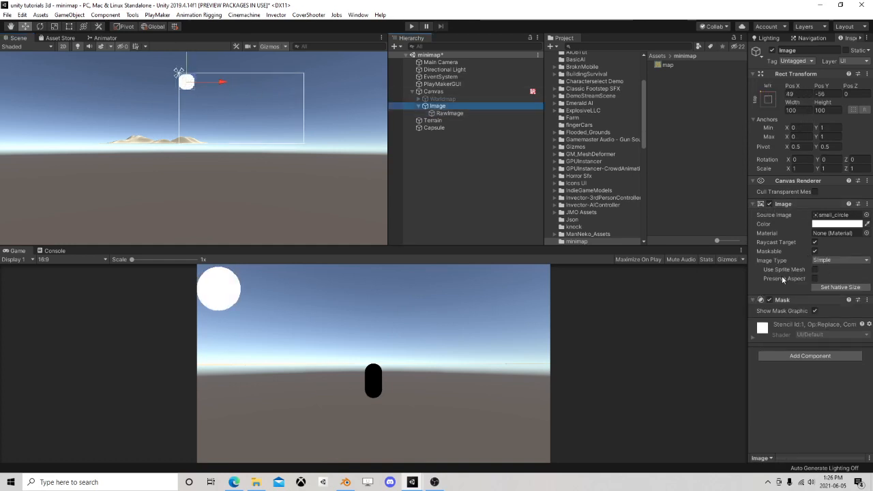
click(770, 300)
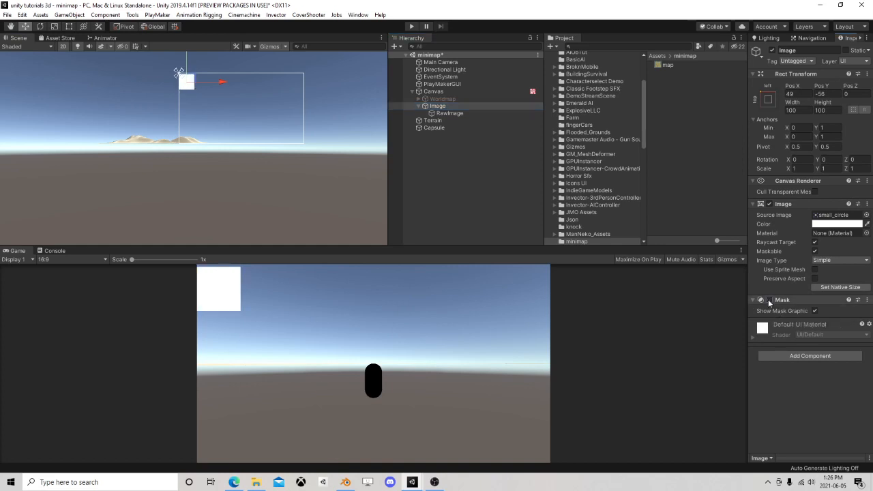
click(770, 300)
click(467, 112)
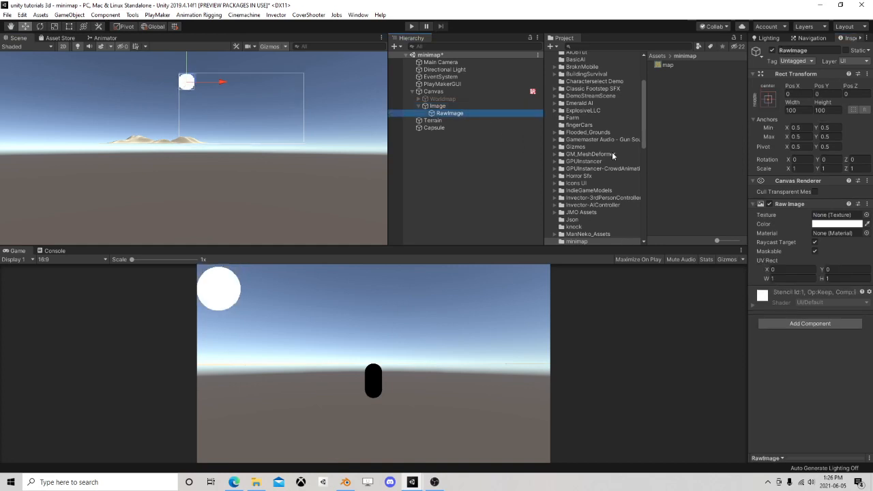
Create a Render Texture named MiniMap in the minimap assets folder
right_click(669, 96)
mouse_move(744, 101)
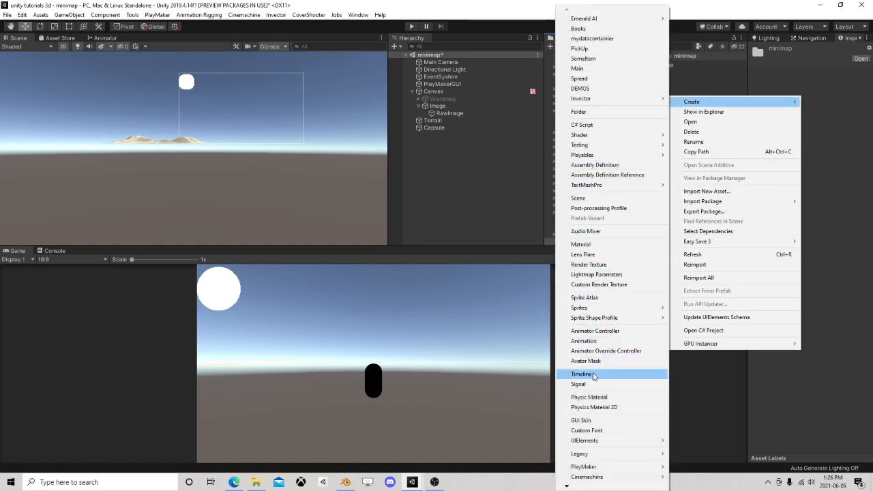
click(618, 267)
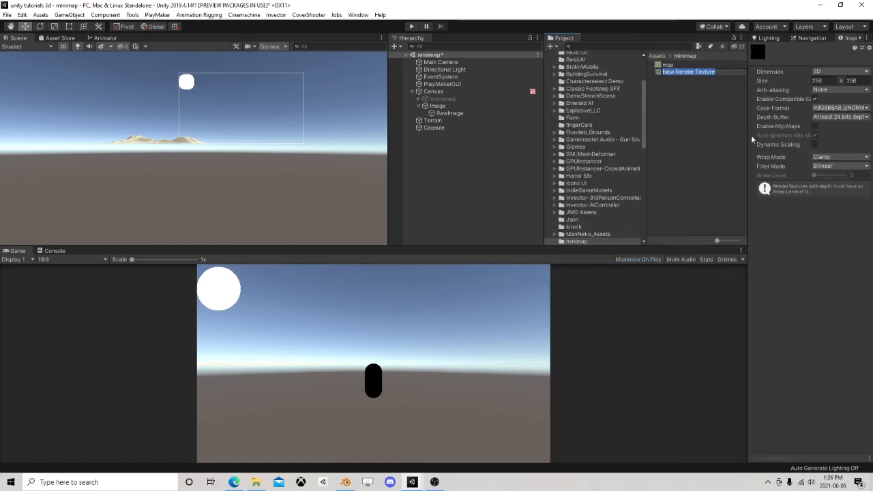
text(MiniMap)
key(Return)
Assign the MiniMap render texture as the RawImage's texture
click(468, 114)
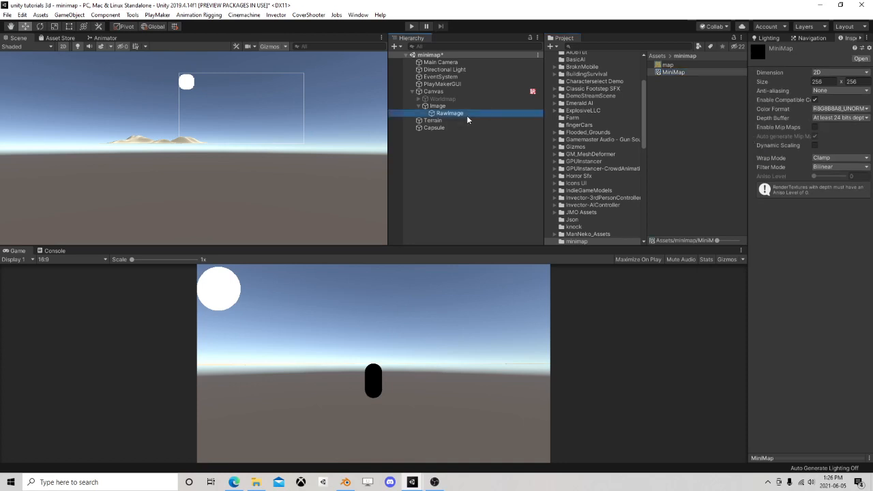
click(675, 70)
drag(675, 71, 830, 217)
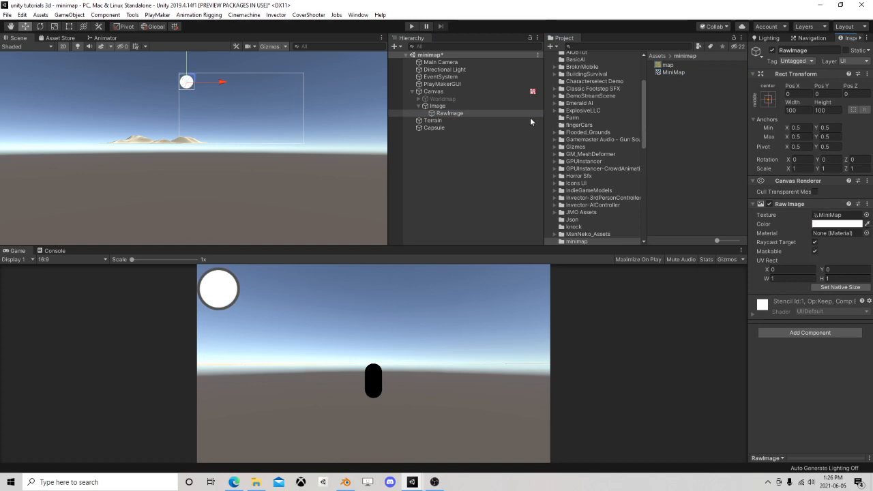
Enlarge the MiniMap render texture by setting its width to 256*4
click(675, 72)
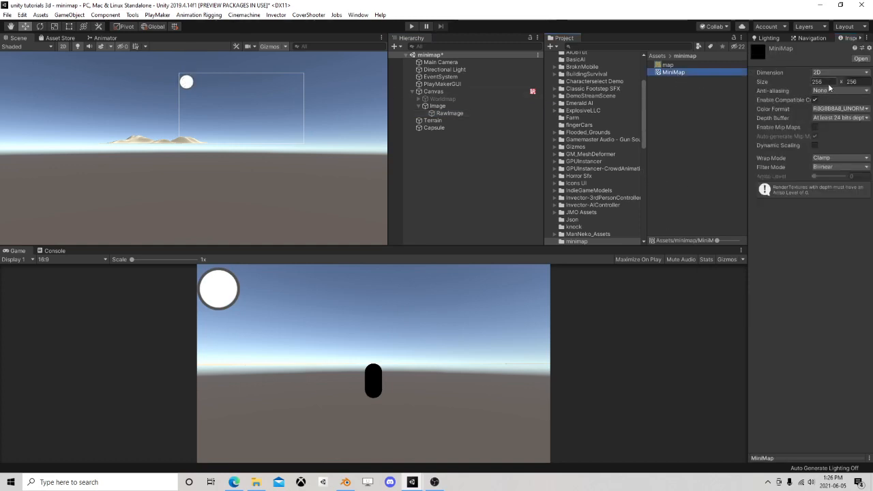
click(827, 82)
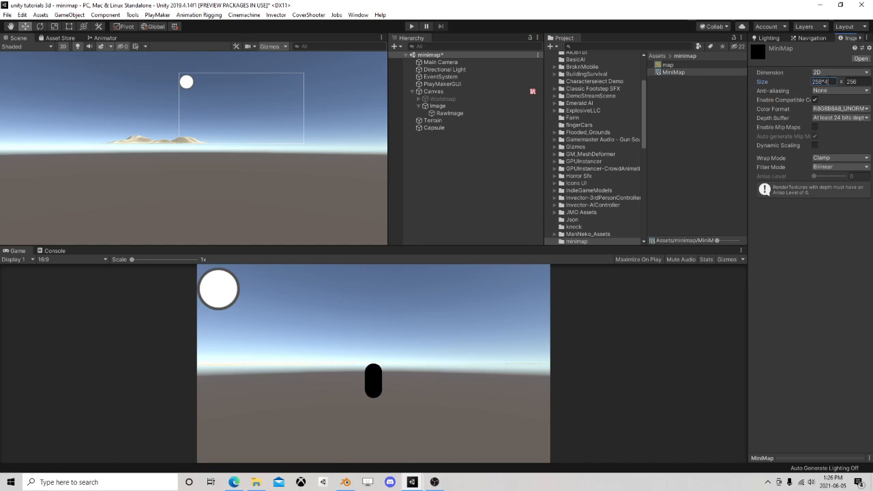
key(Tab)
key(Return)
Switch the scene view to 3D and move the Capsule onto the terrain at about X -72.3, Y 2.3, Z 23.5
double_click(443, 91)
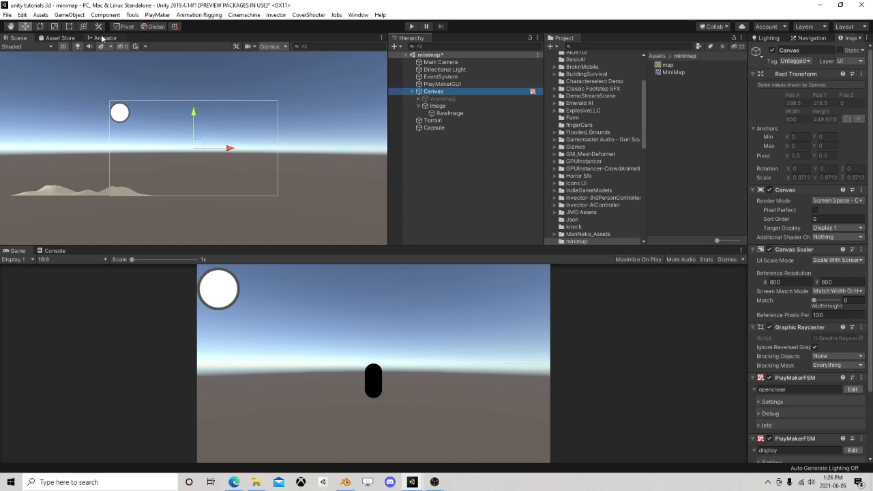
click(62, 46)
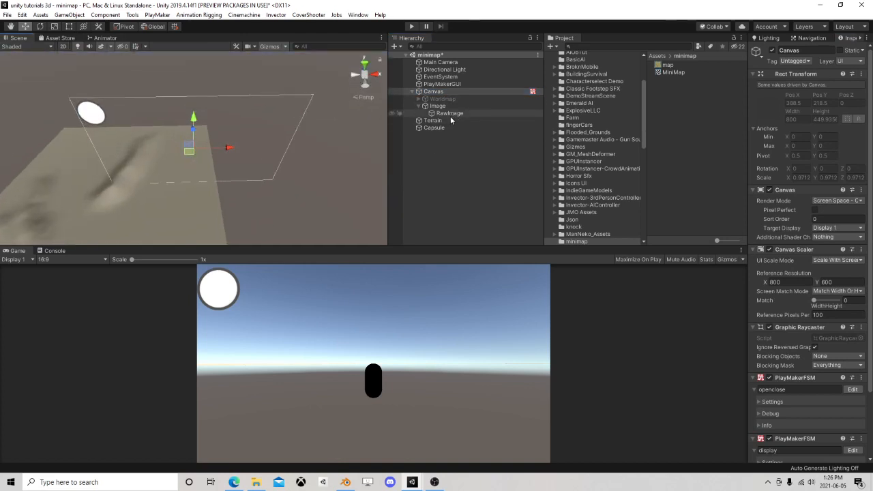
double_click(433, 128)
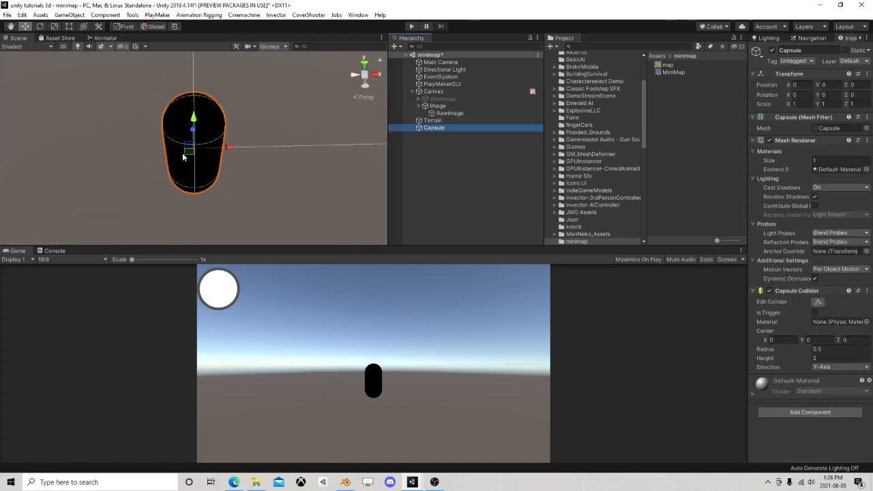
scroll(205, 150, down, 5)
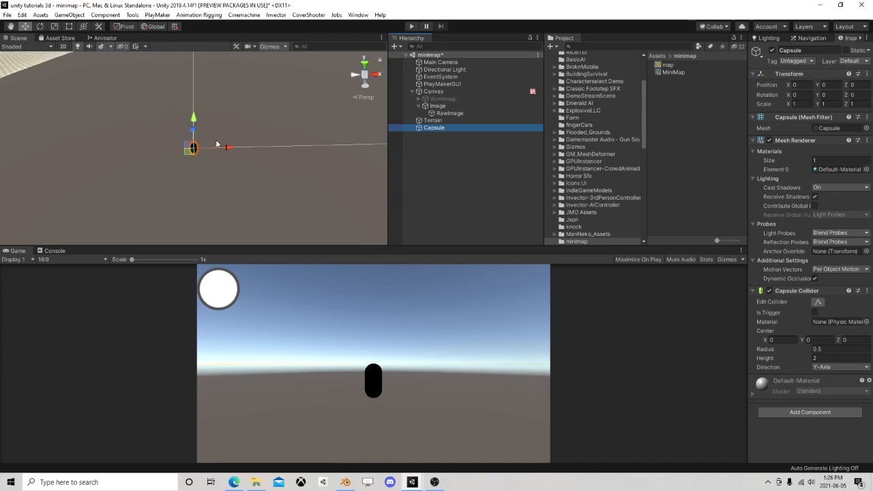
scroll(180, 147, down, 5)
middle_drag(179, 148, 249, 177)
right_drag(157, 175, 174, 155)
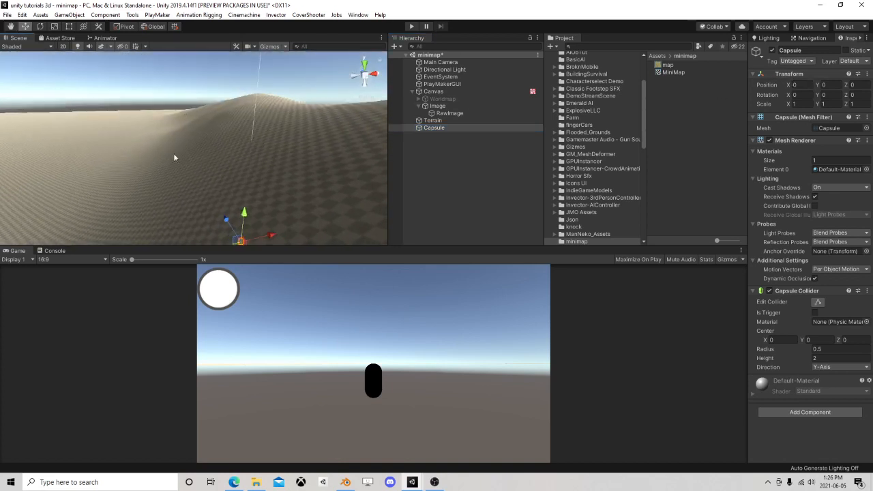
scroll(174, 157, down, 3)
middle_drag(195, 193, 251, 211)
drag(253, 213, 114, 215)
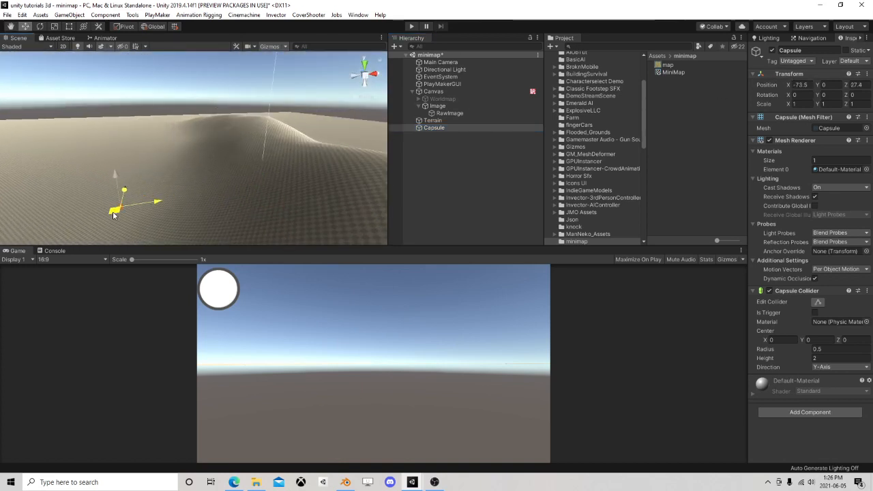
right_drag(113, 215, 279, 125)
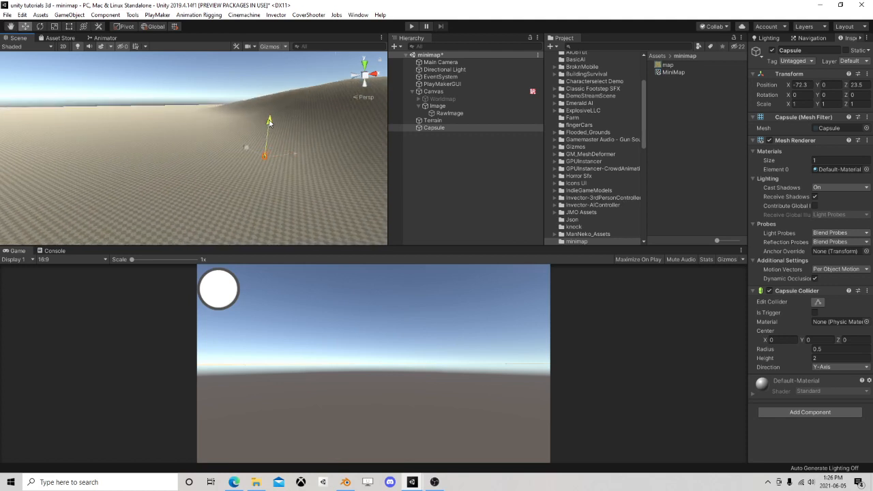
Make the Main Camera a child of the Capsule and set its local position to 0, 0, 0
click(440, 62)
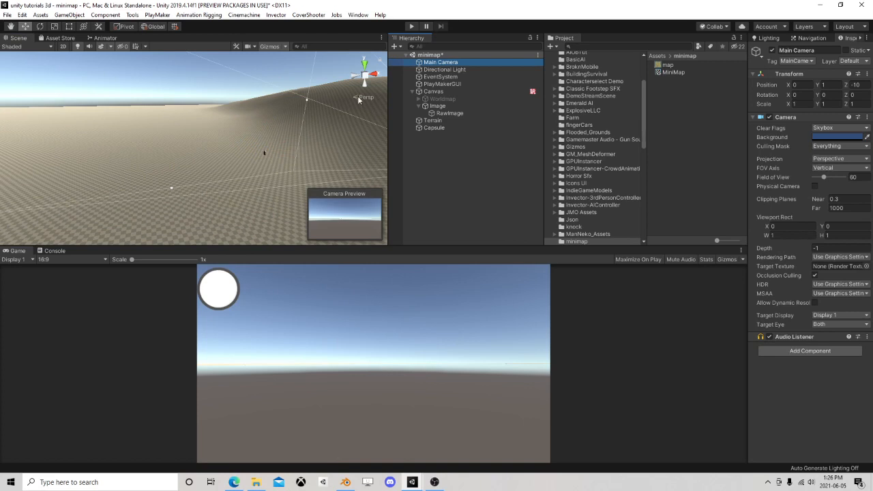
right_drag(279, 117, 230, 139)
drag(449, 63, 475, 129)
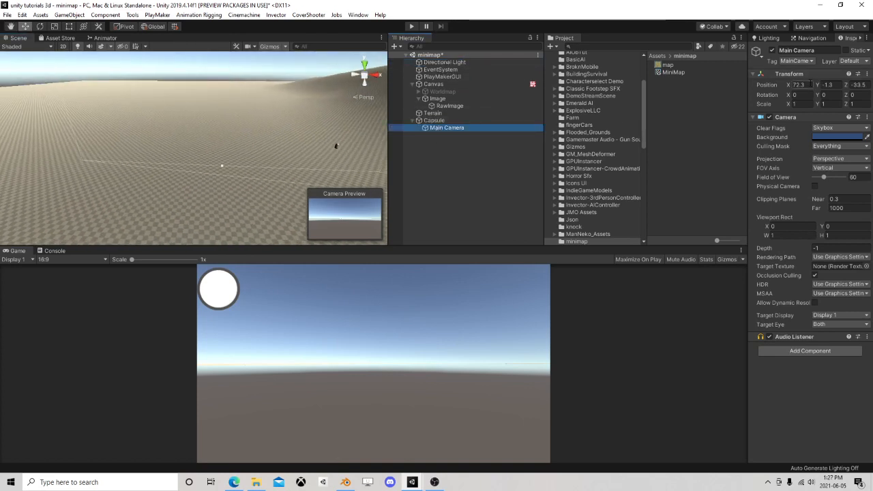
click(811, 84)
text(0)
click(846, 88)
click(839, 85)
text(0)
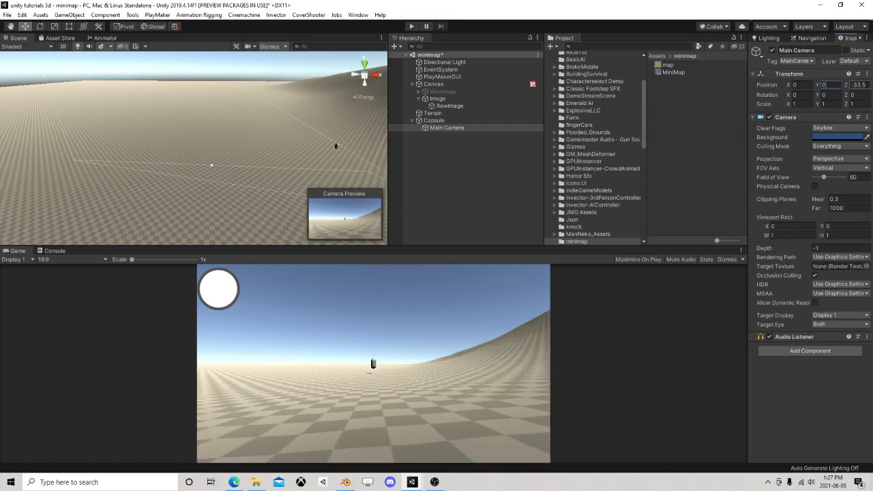
key(Tab)
text(0)
Place the Main Camera behind and above the Capsule at about Y 5.8, Z -10.2, tilted down about 12.4° on X
alt+drag(225, 140, 184, 123)
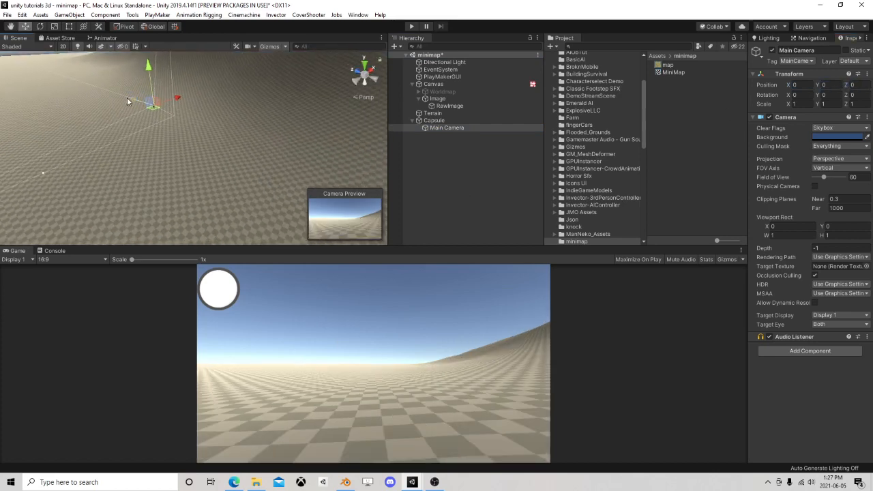
drag(127, 97, 143, 104)
mouse_move(168, 72)
mouse_down()
mouse_move(173, 61)
mouse_move(182, 69)
mouse_up()
key(e)
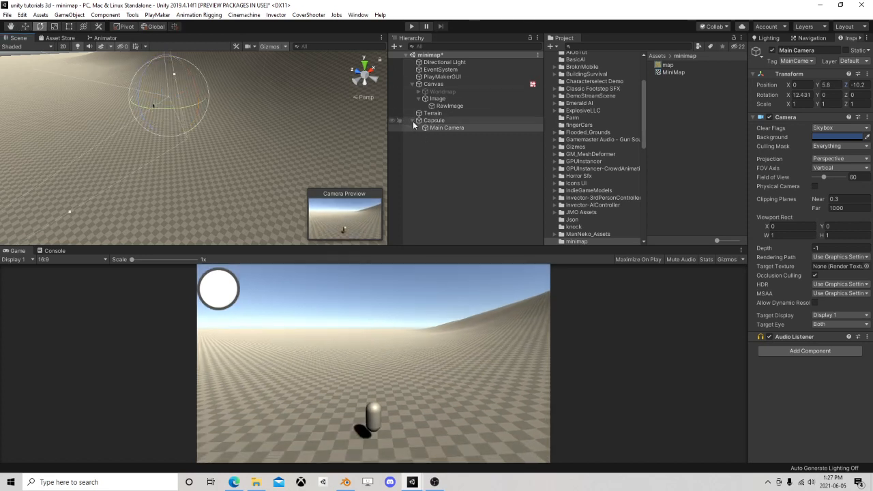
click(442, 128)
click(413, 121)
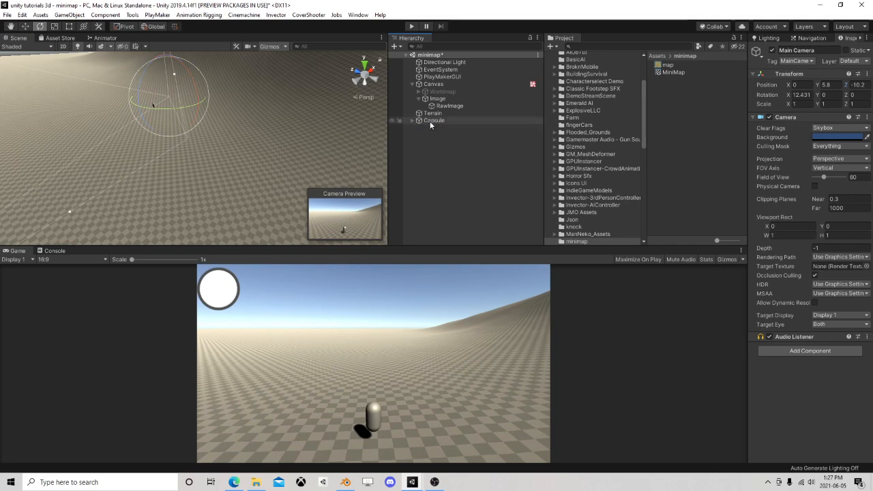
Create a second camera as a child of the Capsule and name it MiniMapCam
right_click(431, 121)
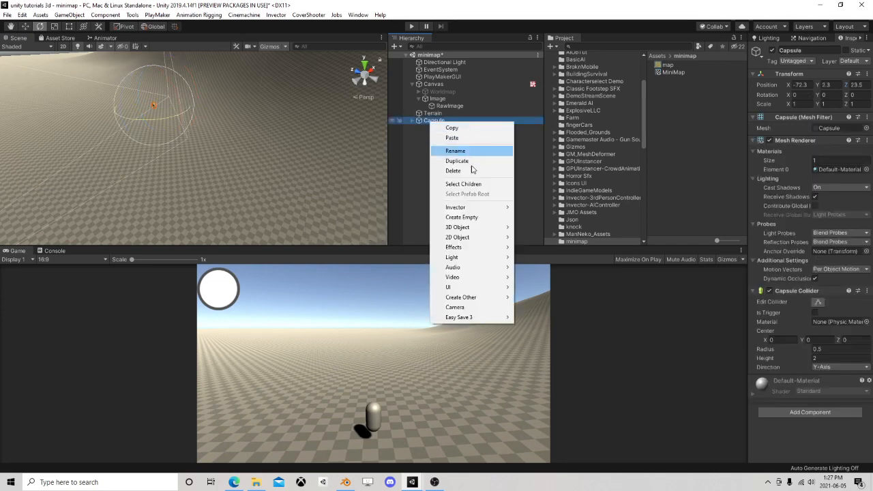
click(456, 307)
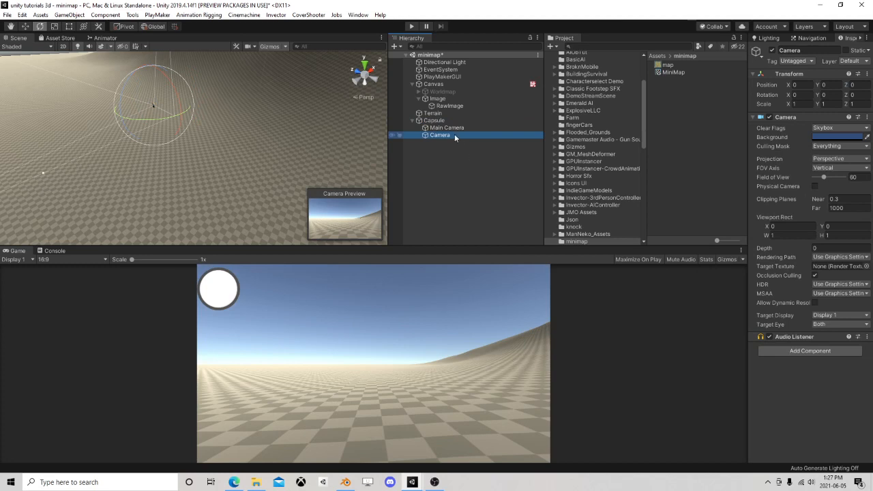
text(Mini)
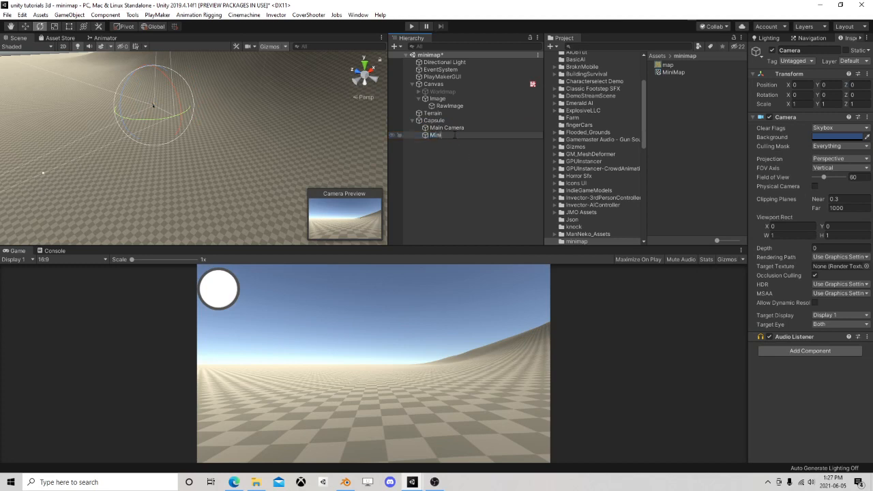
text(MapCam)
key(Return)
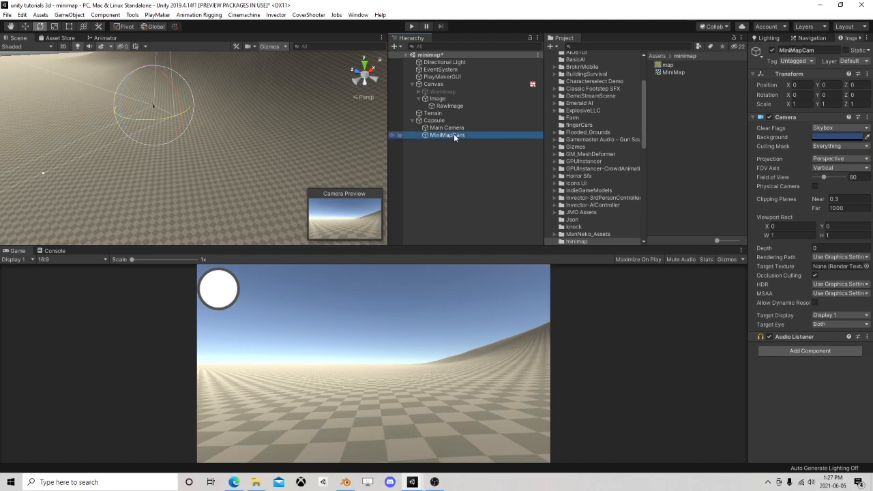
Set MiniMapCam's projection to Orthographic, keeping its culling mask on Everything
click(844, 148)
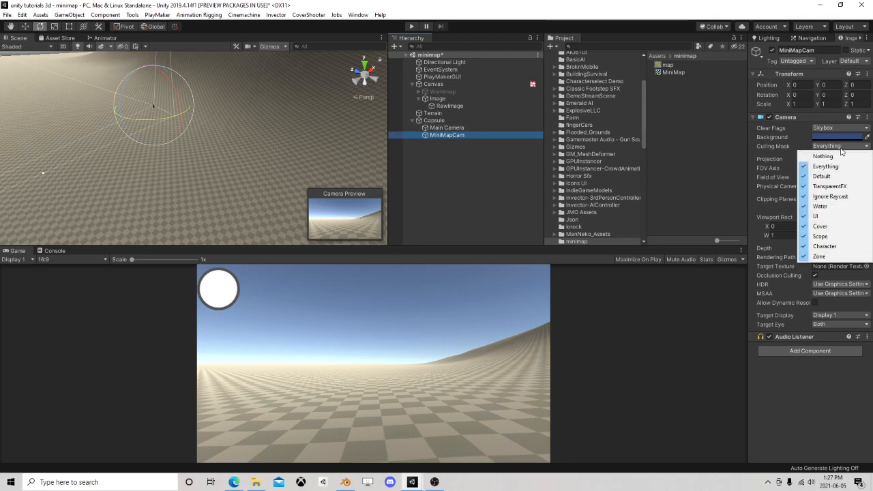
click(840, 161)
click(840, 159)
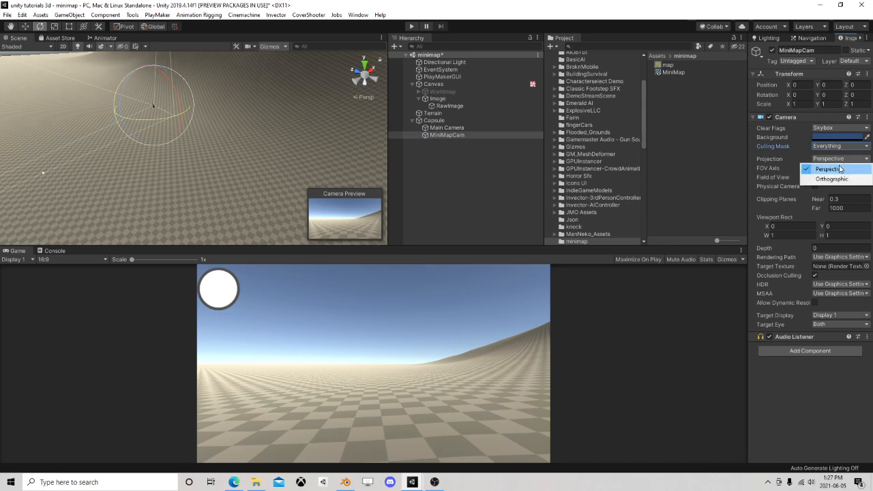
click(838, 178)
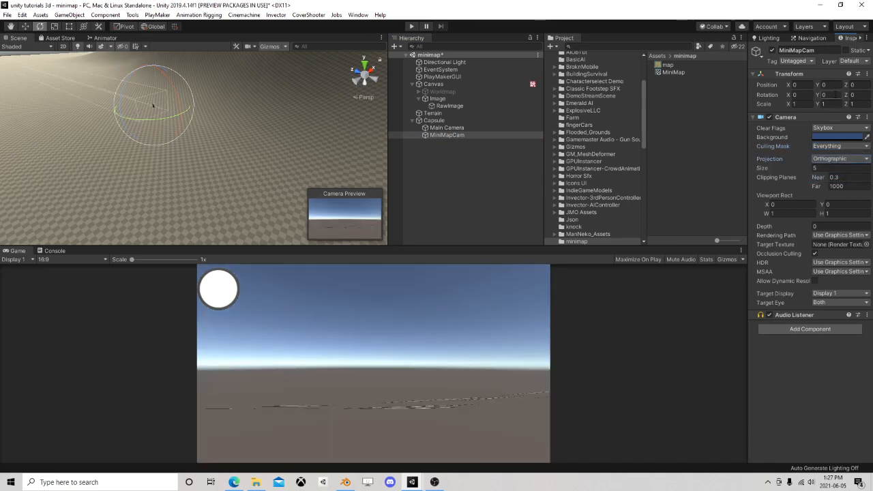
Position MiniMapCam at Y 50 above the Capsule and aim it straight down with an X rotation of 90
click(829, 95)
click(830, 84)
text(50)
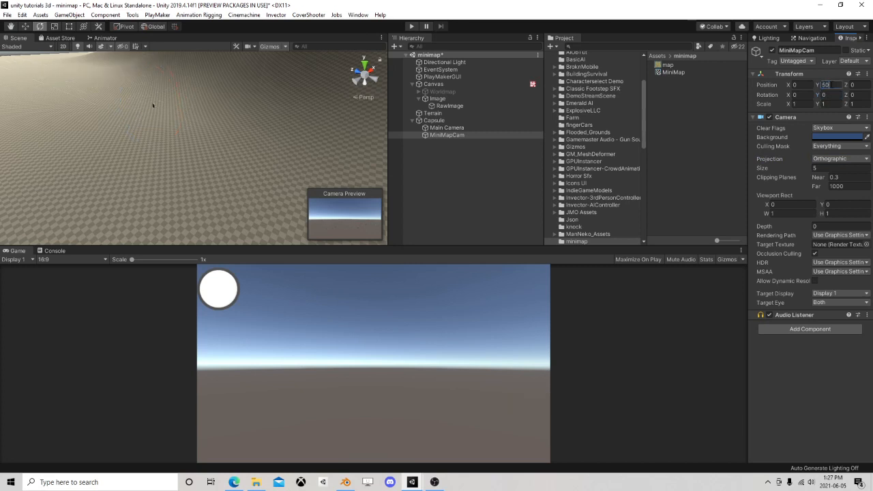
right_drag(189, 148, 228, 54)
middle_drag(159, 143, 316, 154)
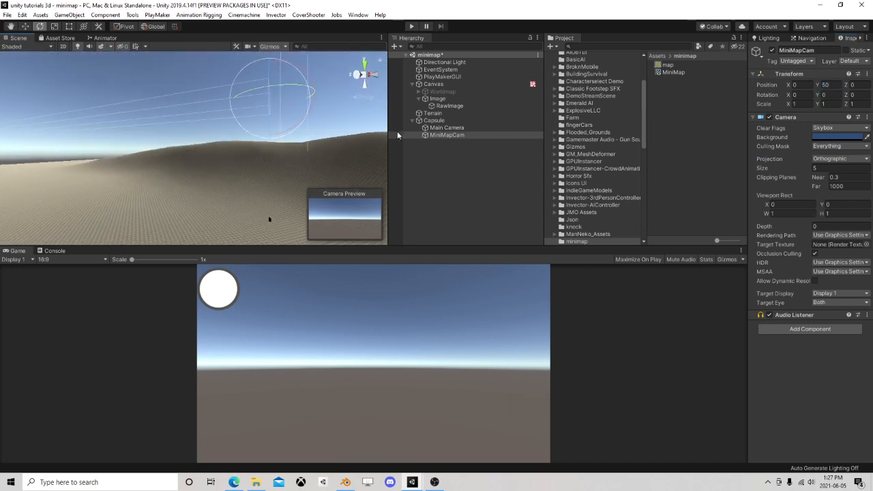
click(801, 95)
text(90)
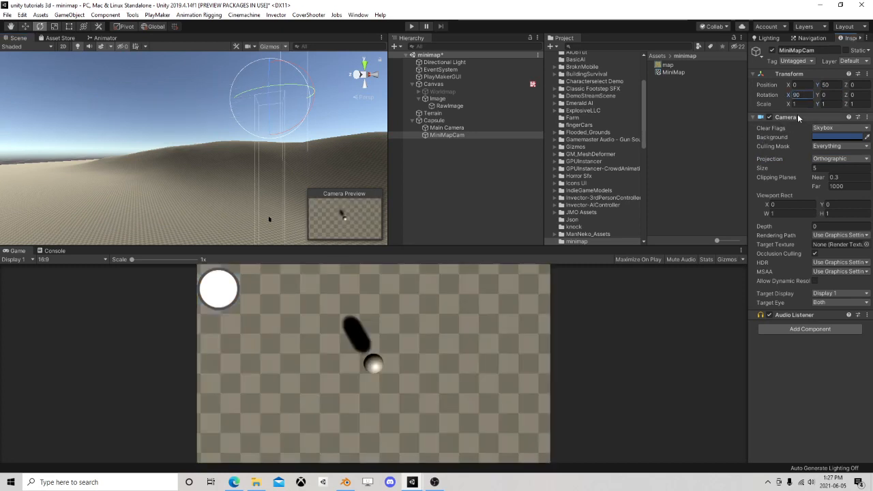
Set MiniMapCam's orthographic size to 20 and its far clipping plane to 200
drag(797, 168, 823, 172)
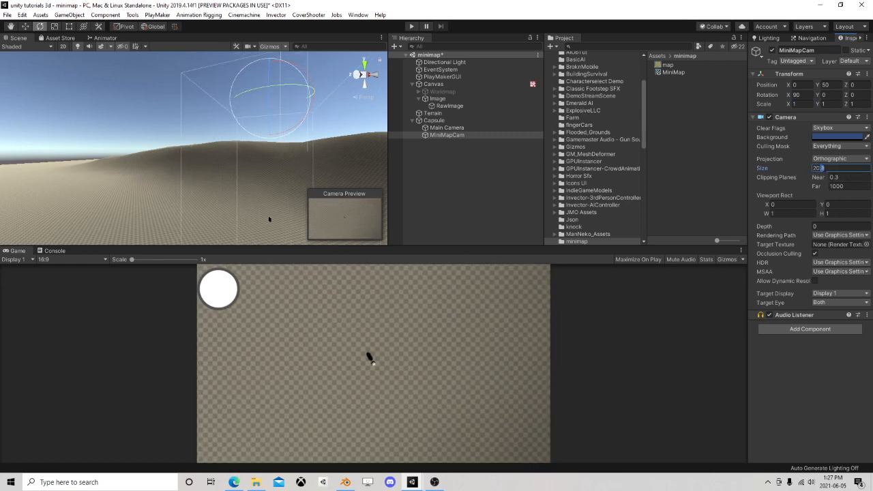
key(BackSpace)
key(Tab)
key(Tab)
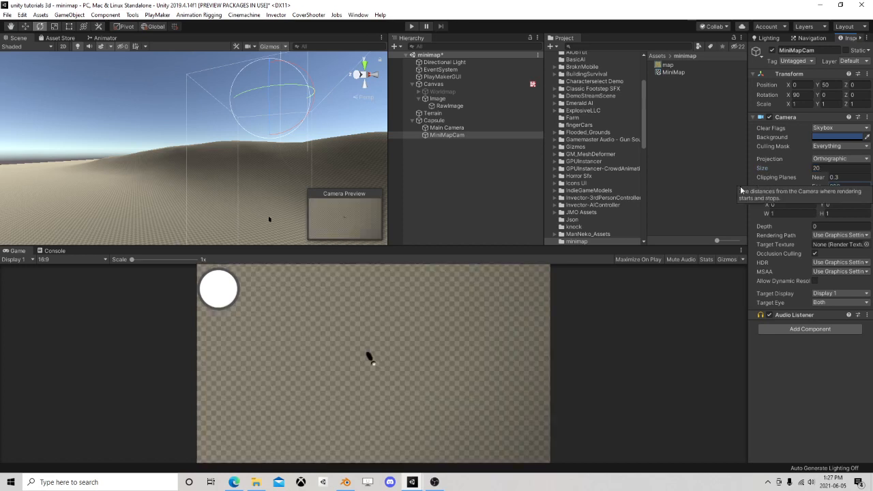
text(200)
Remove MiniMapCam's Audio Listener and assign the MiniMap render texture as its target texture
right_click(771, 315)
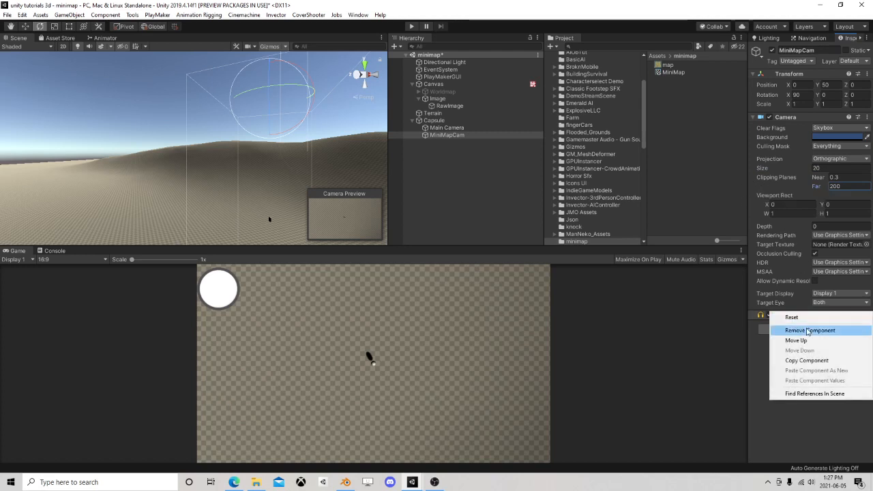
click(798, 330)
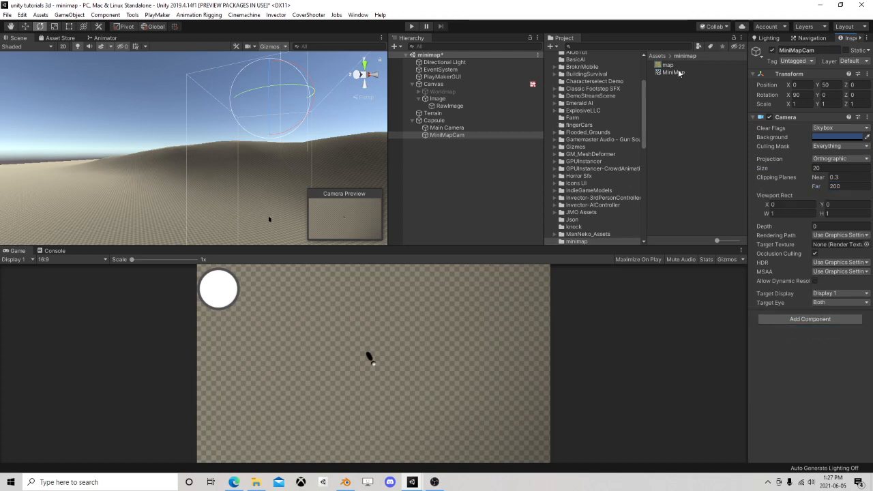
drag(679, 73, 830, 246)
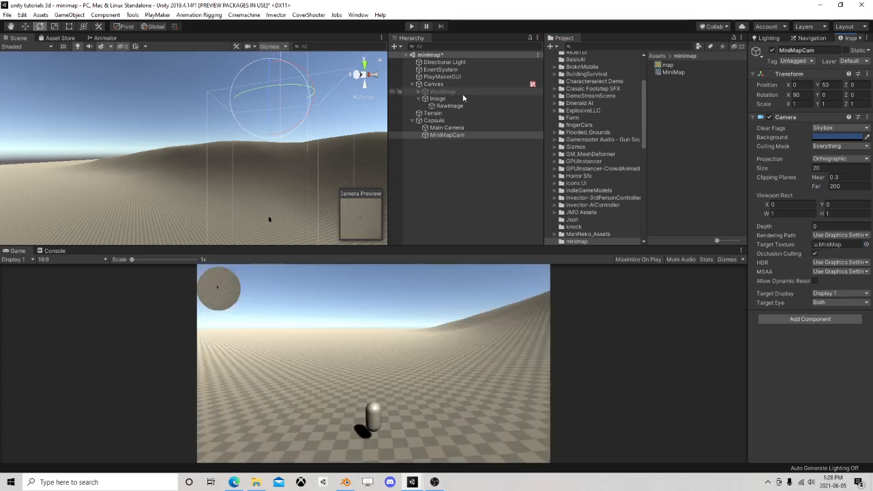
Move the Capsule across the terrain to about X -93.2, Y 3.1, Z 43.3 and collapse its children
double_click(434, 120)
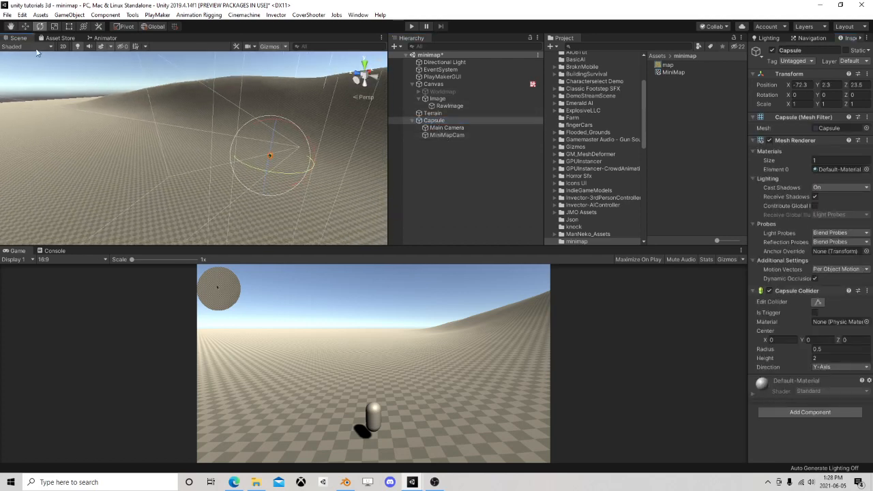
key(w)
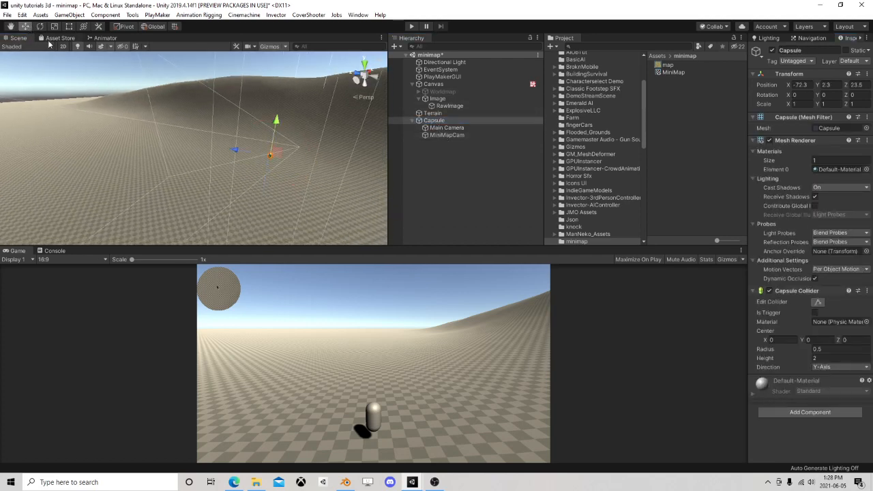
drag(273, 154, 217, 146)
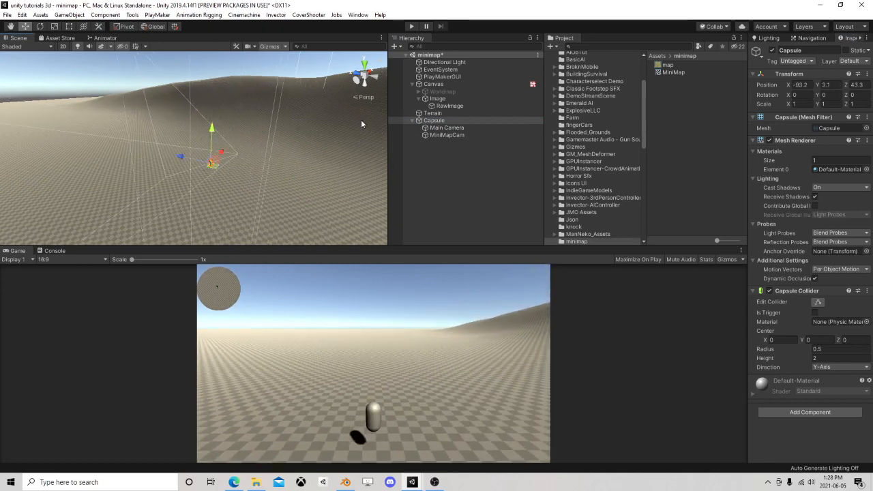
click(412, 121)
Add the SM_Env_Tree_Apple_Grown_01 prefab as a paintable tree on the Terrain
click(260, 157)
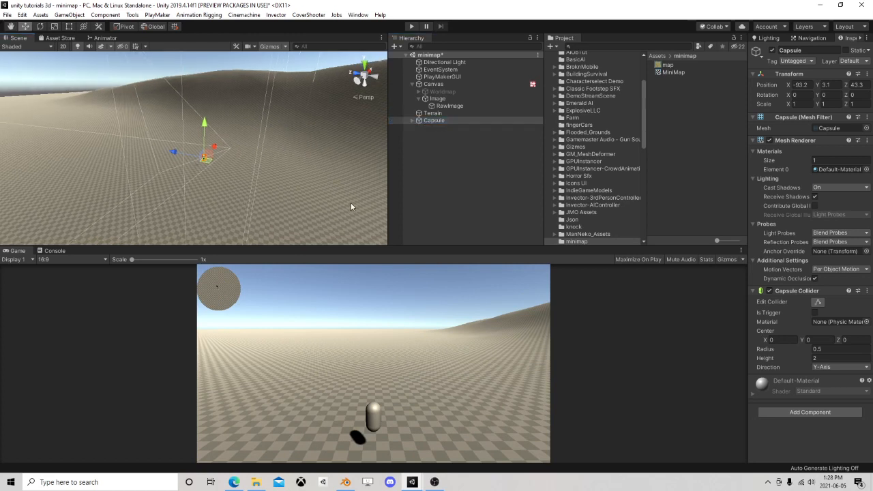
click(826, 129)
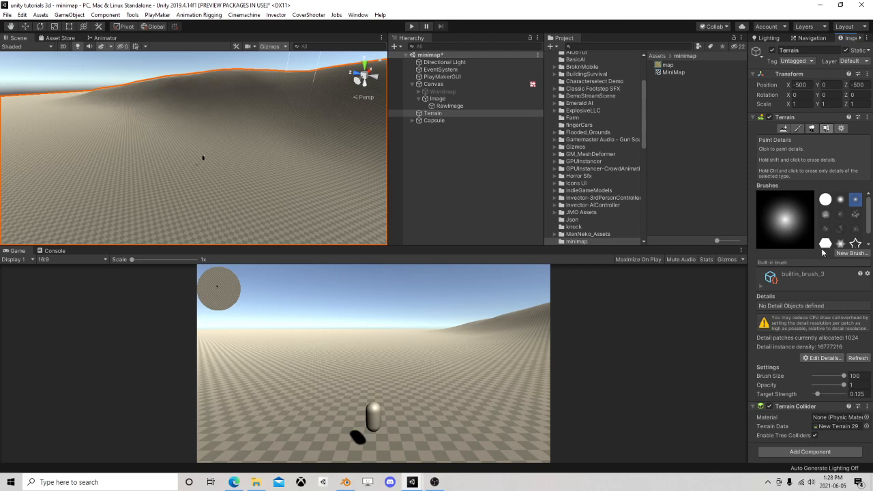
click(812, 130)
click(824, 130)
click(812, 129)
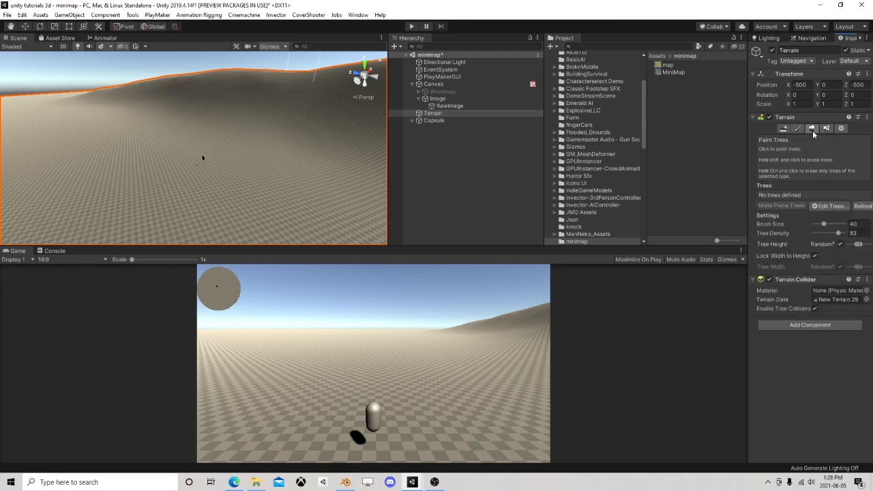
click(831, 206)
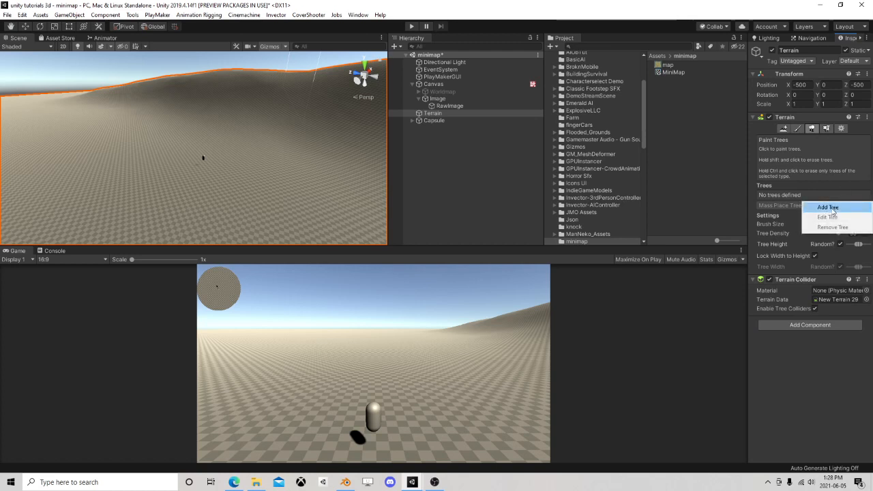
click(832, 209)
click(245, 102)
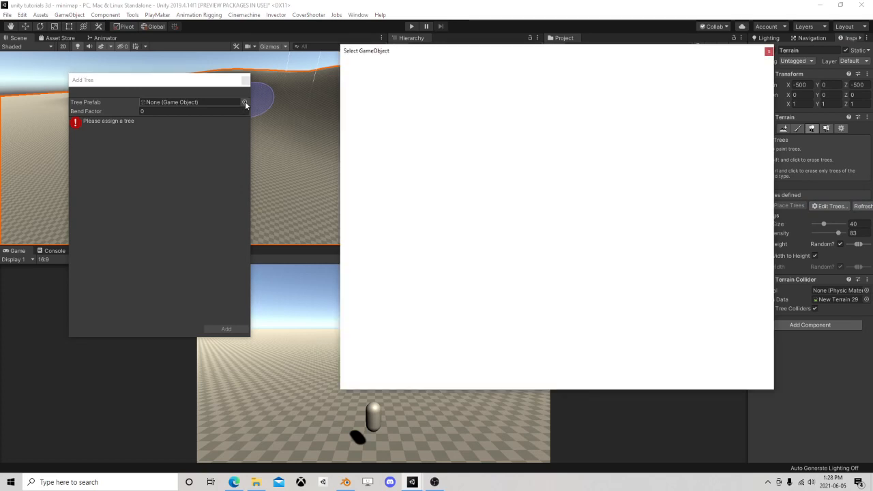
text(tree)
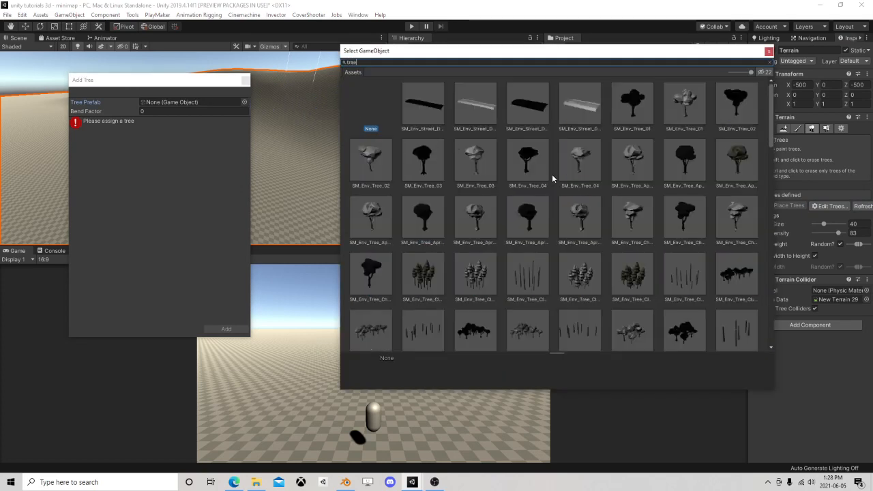
click(734, 162)
click(769, 52)
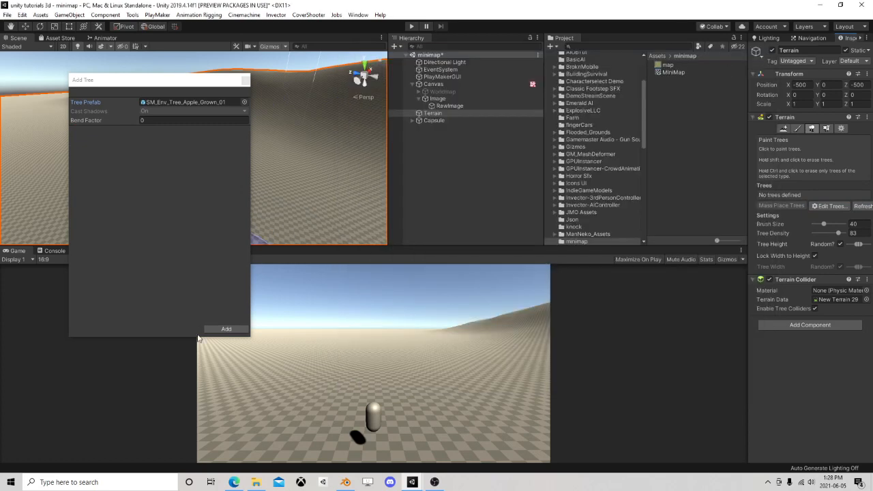
click(226, 329)
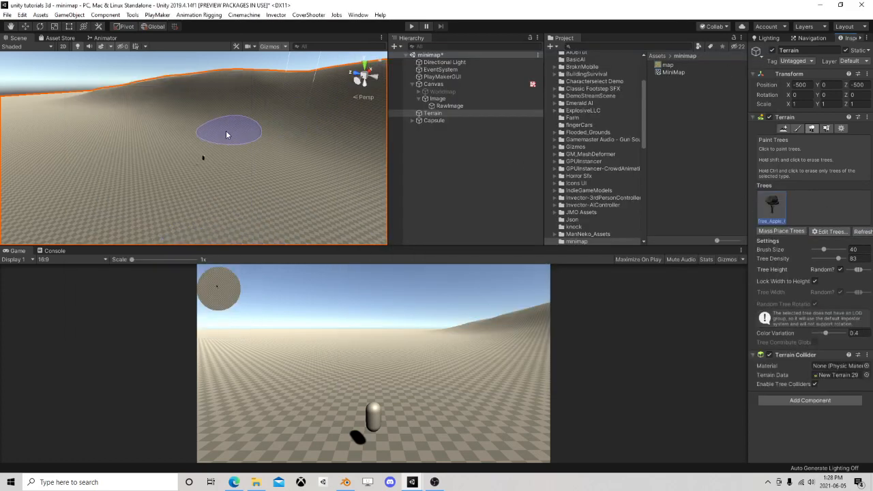
Paint a dense band of the apple trees across the terrain around the Capsule
mouse_move(228, 129)
mouse_down()
mouse_move(163, 129)
mouse_move(73, 164)
mouse_move(240, 136)
mouse_move(348, 167)
mouse_move(374, 195)
mouse_up()
mouse_move(83, 119)
middle_down()
mouse_move(234, 127)
mouse_move(176, 146)
mouse_move(235, 123)
middle_up()
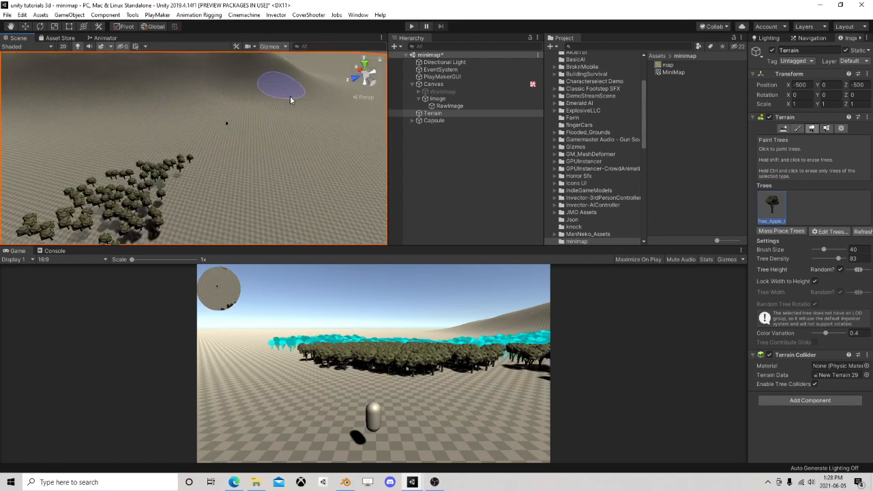
scroll(324, 149, up, 5)
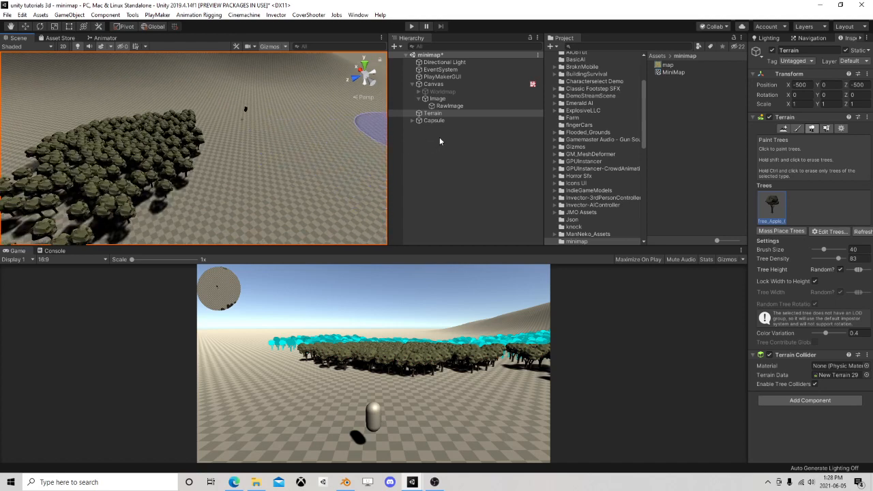
Review the layers available in MiniMapCam's culling mask, keeping it on Everything
click(447, 107)
click(435, 120)
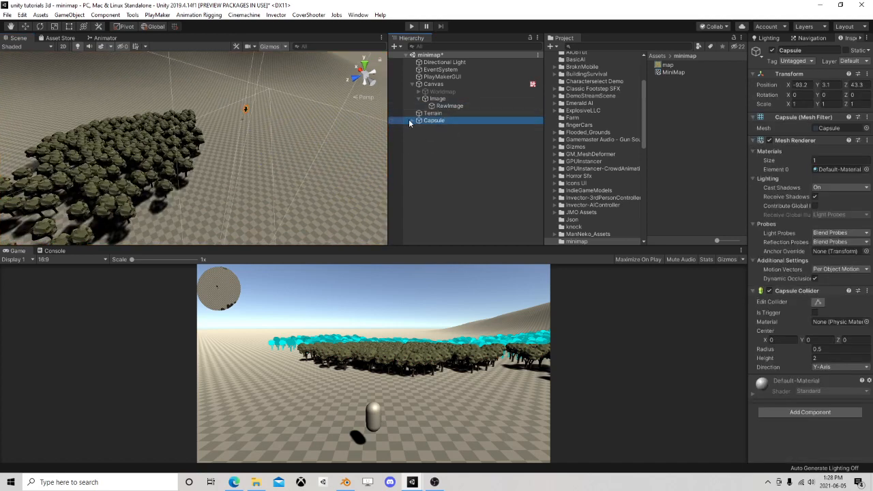
click(413, 121)
click(445, 134)
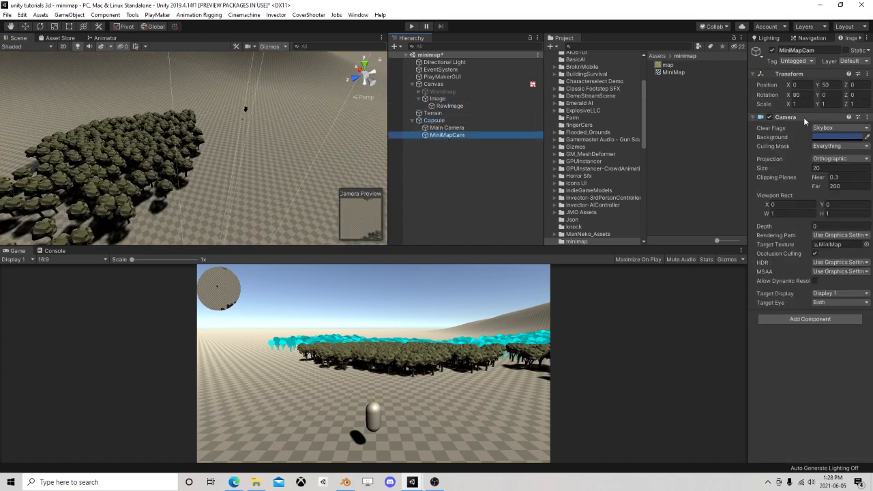
click(824, 146)
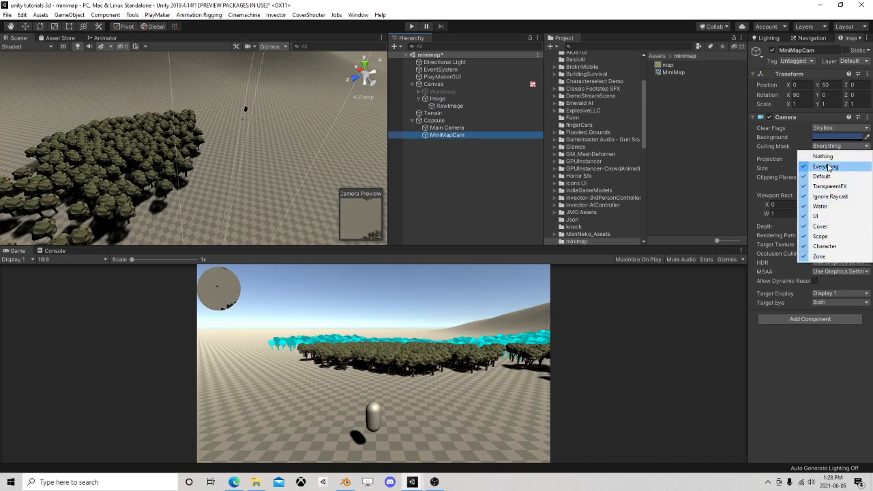
click(823, 377)
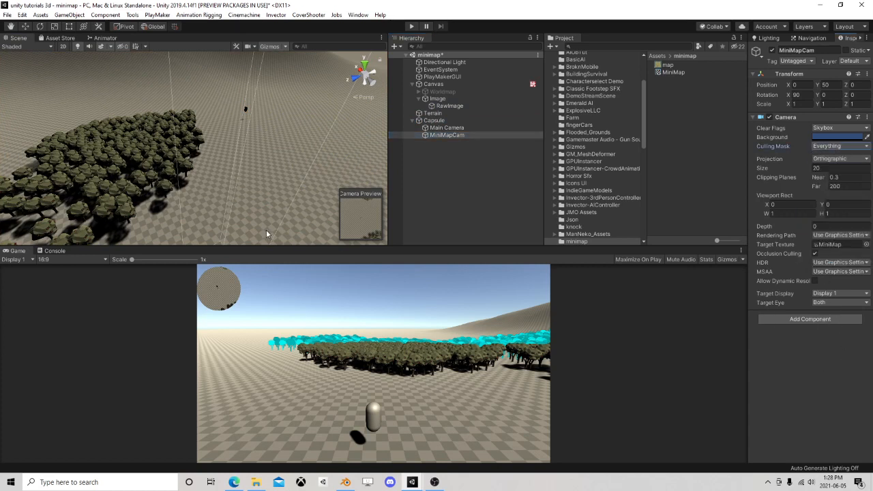
Examine the painted trees and the Capsule's surroundings in the Scene view
right_drag(243, 146, 203, 141)
scroll(218, 146, down, 3)
middle_drag(232, 150, 146, 105)
scroll(154, 118, up, 3)
right_drag(162, 127, 235, 104)
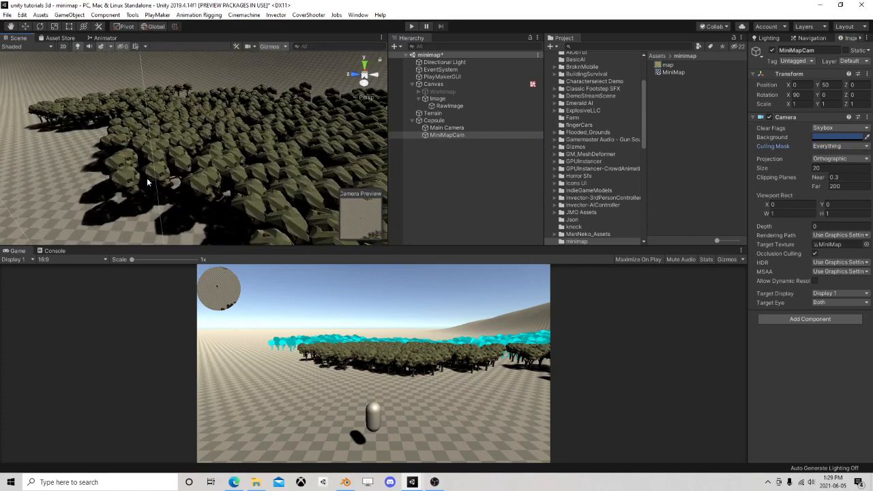
scroll(209, 185, down, 5)
mouse_move(209, 185)
middle_down()
mouse_move(211, 171)
mouse_move(212, 179)
middle_up()
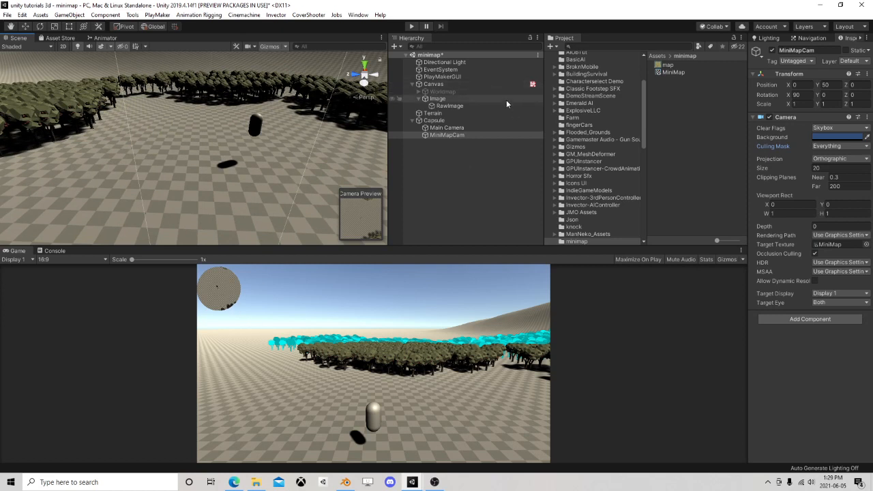
Select the Capsule for moving and enlarge the Game view by reducing the height of the Scene view
click(444, 121)
click(27, 27)
right_drag(225, 96, 209, 148)
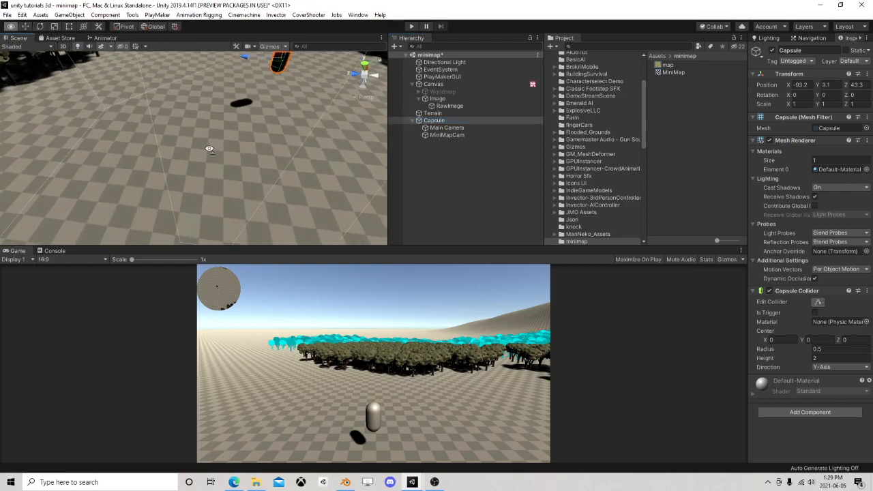
scroll(208, 148, down, 5)
middle_drag(209, 148, 193, 171)
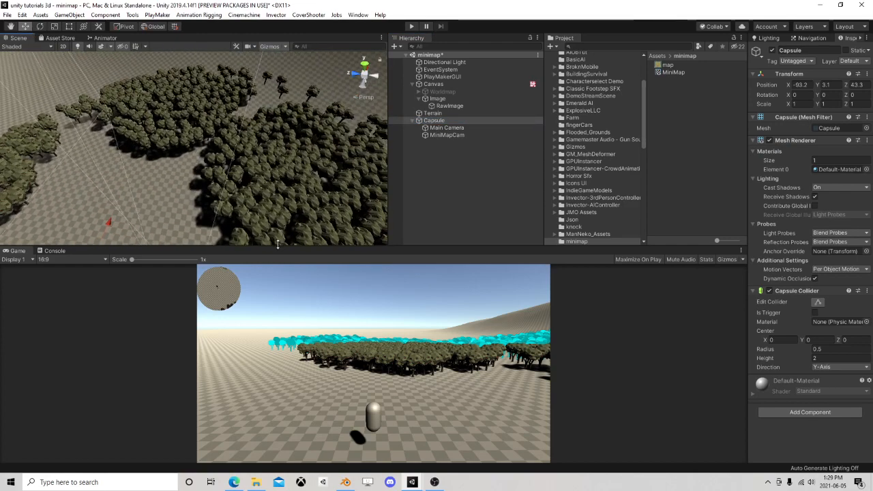
drag(277, 244, 281, 155)
middle_drag(148, 114, 163, 102)
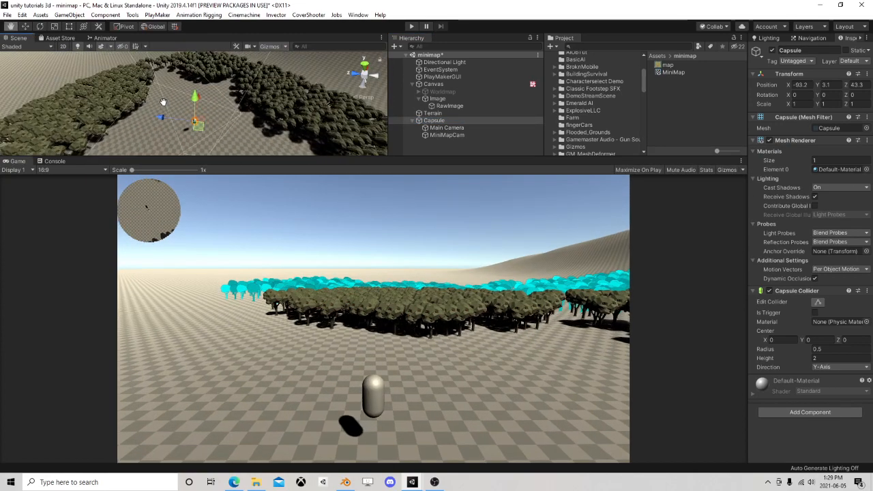
Move the Capsule across the terrain near the trees to about X -112.6, Y 3.1, Z 40.8
mouse_move(198, 132)
mouse_down()
mouse_move(316, 150)
mouse_move(281, 105)
mouse_move(235, 87)
mouse_move(134, 86)
mouse_move(89, 75)
mouse_move(133, 60)
mouse_move(293, 70)
mouse_move(347, 102)
mouse_move(264, 140)
mouse_move(187, 135)
mouse_move(203, 143)
mouse_up()
scroll(193, 137, up, 2)
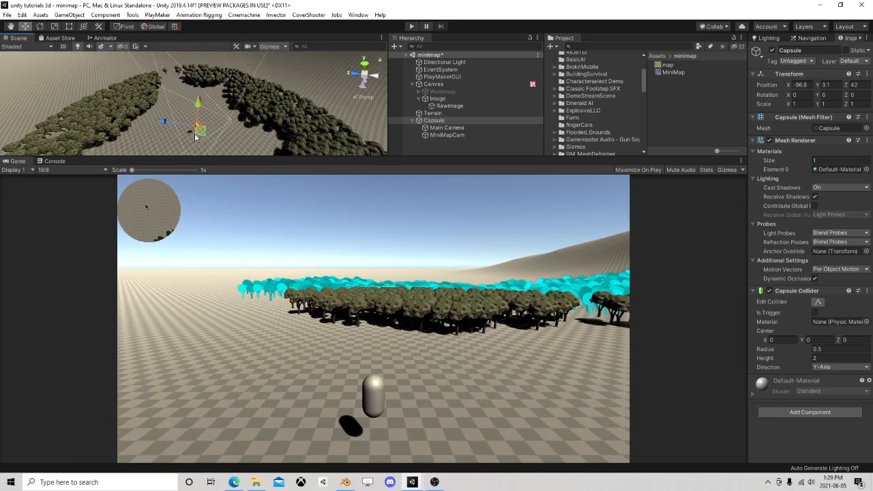
middle_drag(193, 134, 230, 124)
scroll(231, 126, up, 2)
right_drag(209, 124, 286, 98)
middle_drag(286, 99, 213, 113)
drag(156, 113, 179, 141)
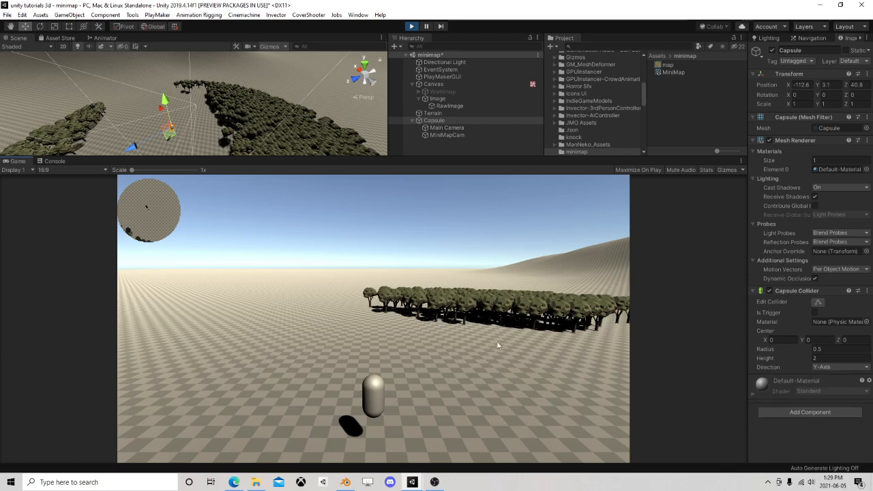
Test showing and hiding the world map in Play mode, shift the Capsule slightly to check the minimap, and stop playing
key(m)
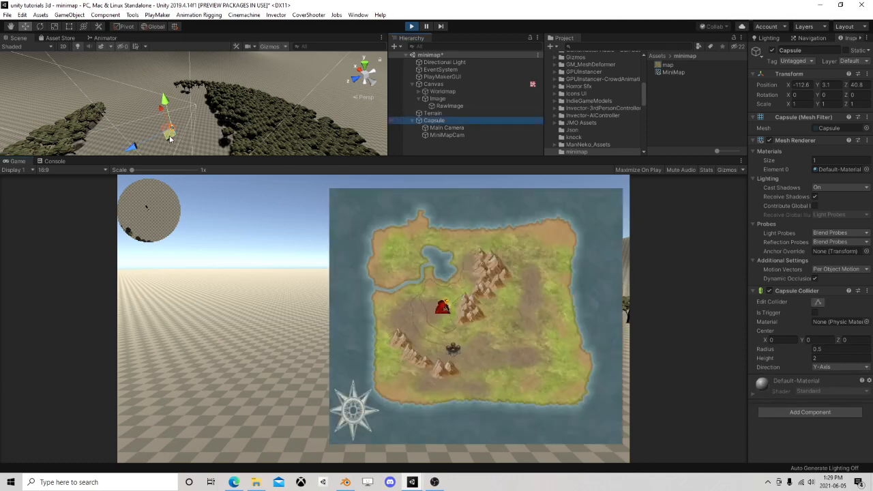
mouse_move(170, 138)
mouse_down()
mouse_move(44, 114)
mouse_move(139, 129)
mouse_move(294, 116)
mouse_move(157, 154)
mouse_move(175, 132)
mouse_up()
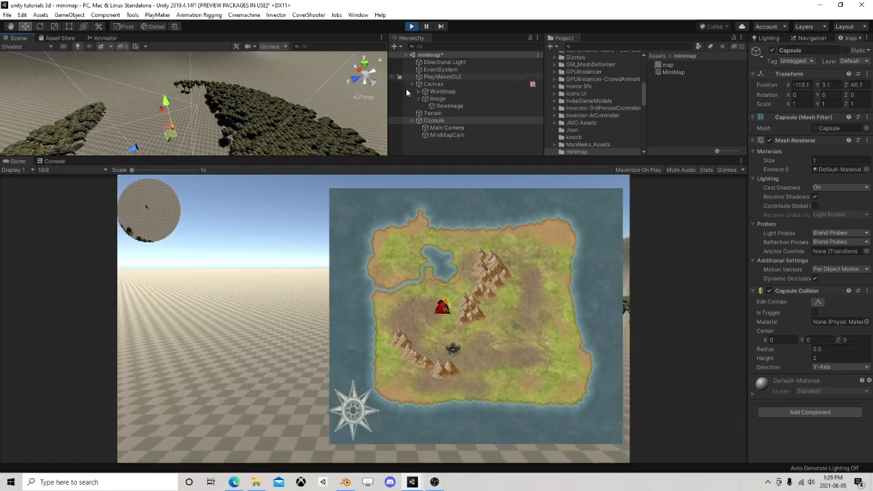
click(423, 217)
key(m)
click(412, 27)
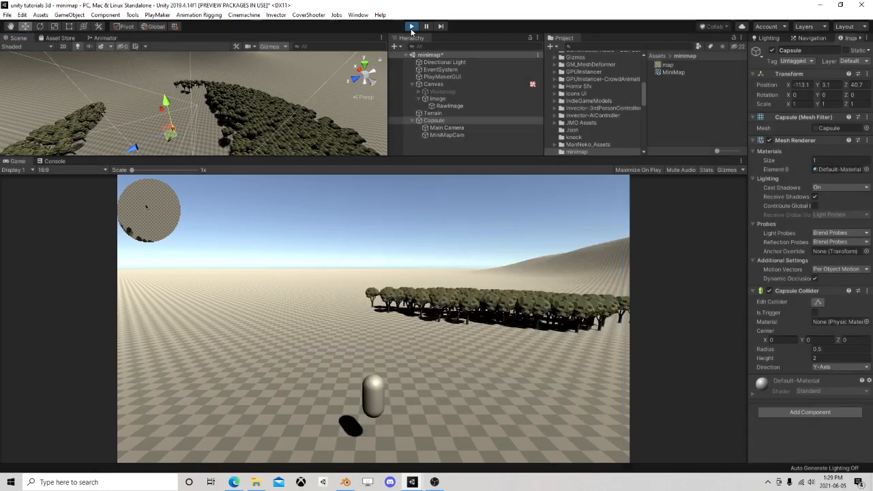